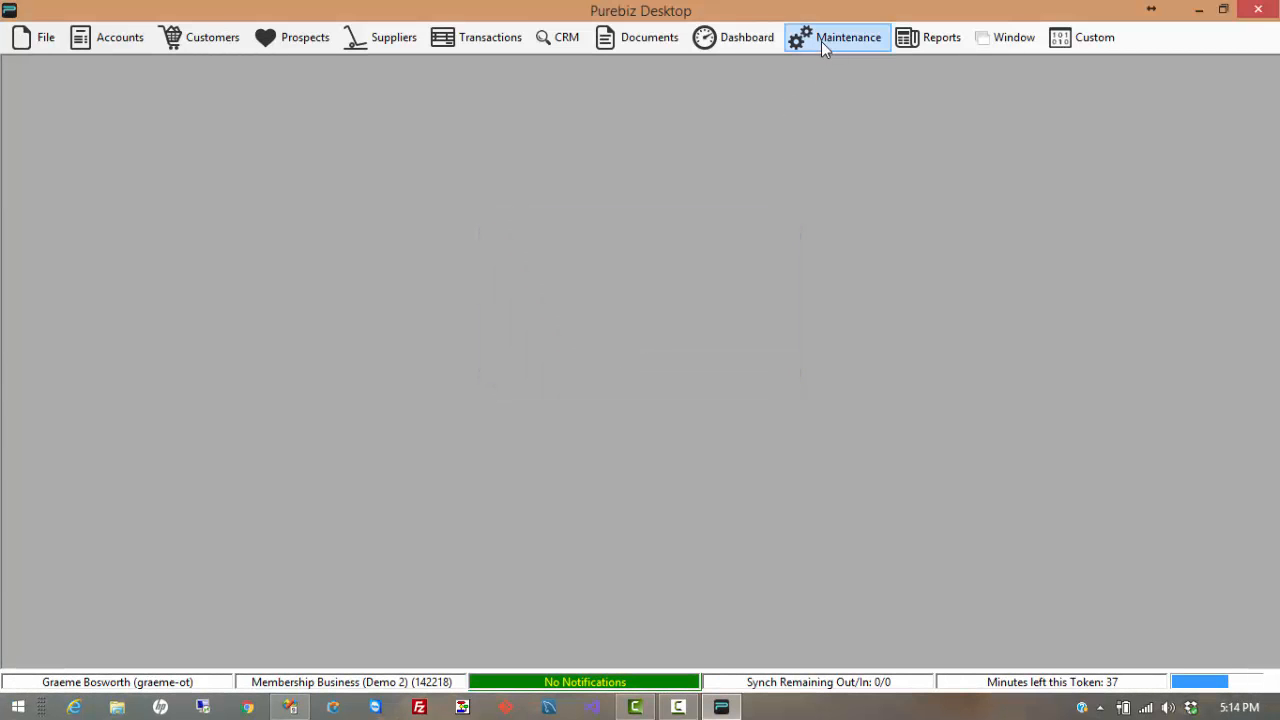
Review the default accounts in the system settings and close the settings without saving.
click(834, 49)
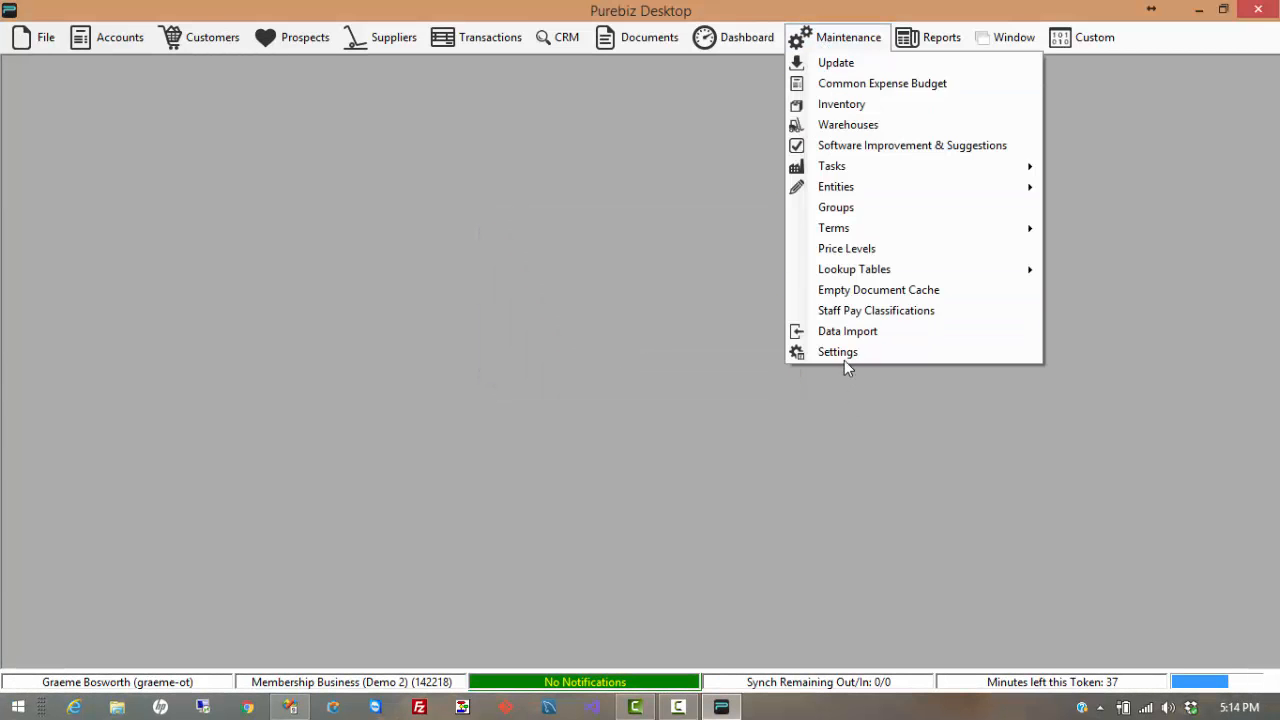
click(843, 355)
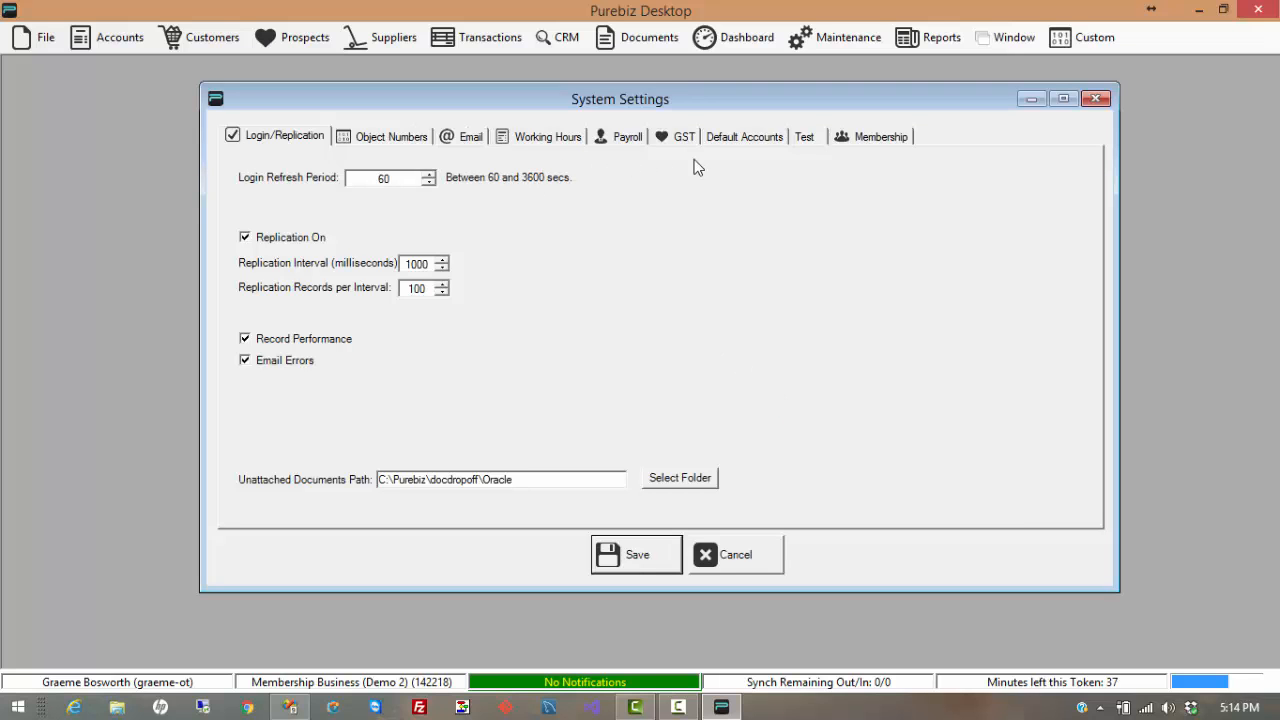
click(724, 140)
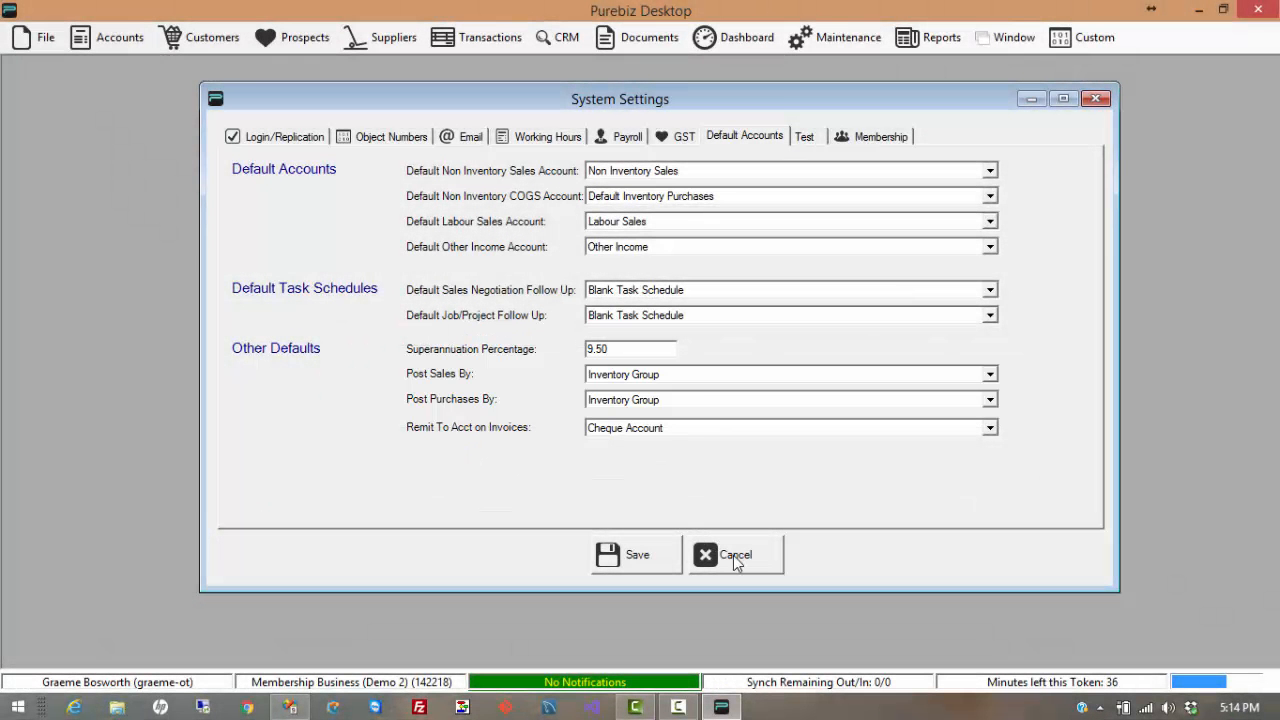
click(733, 555)
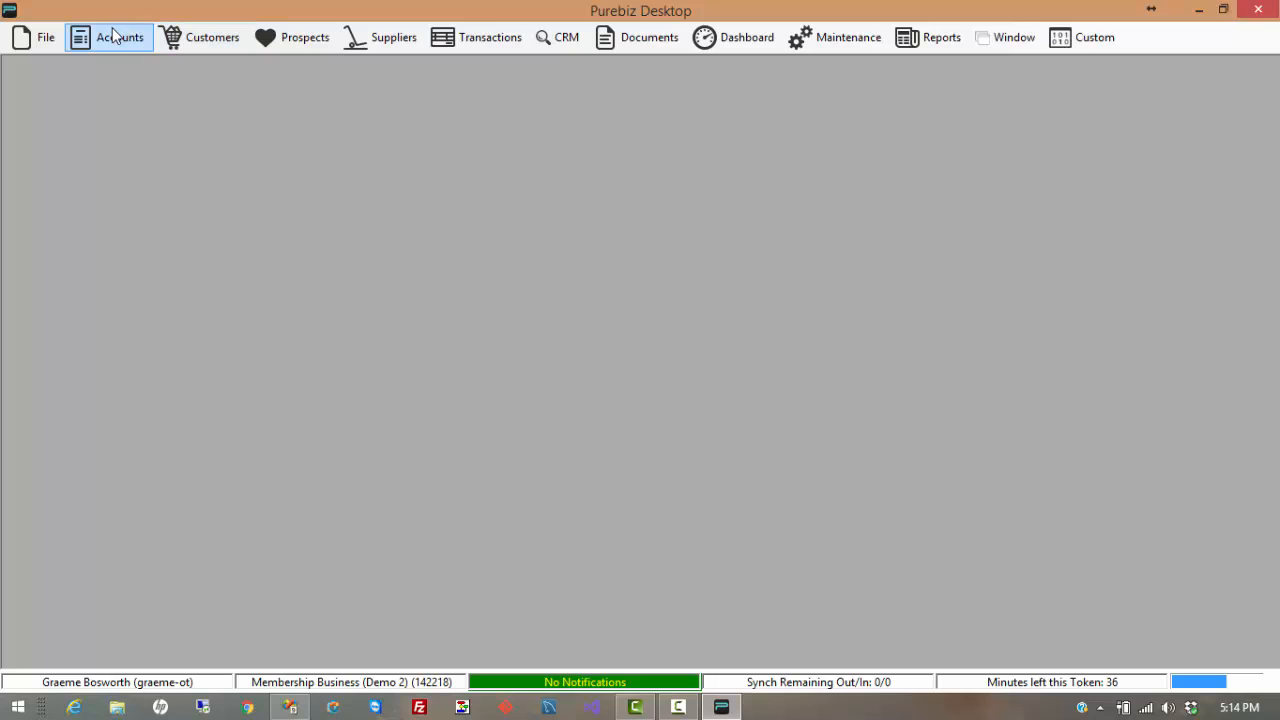
Review the Sales and Cost Of Goods Sold accounts in the account tree, and close the tree.
click(118, 37)
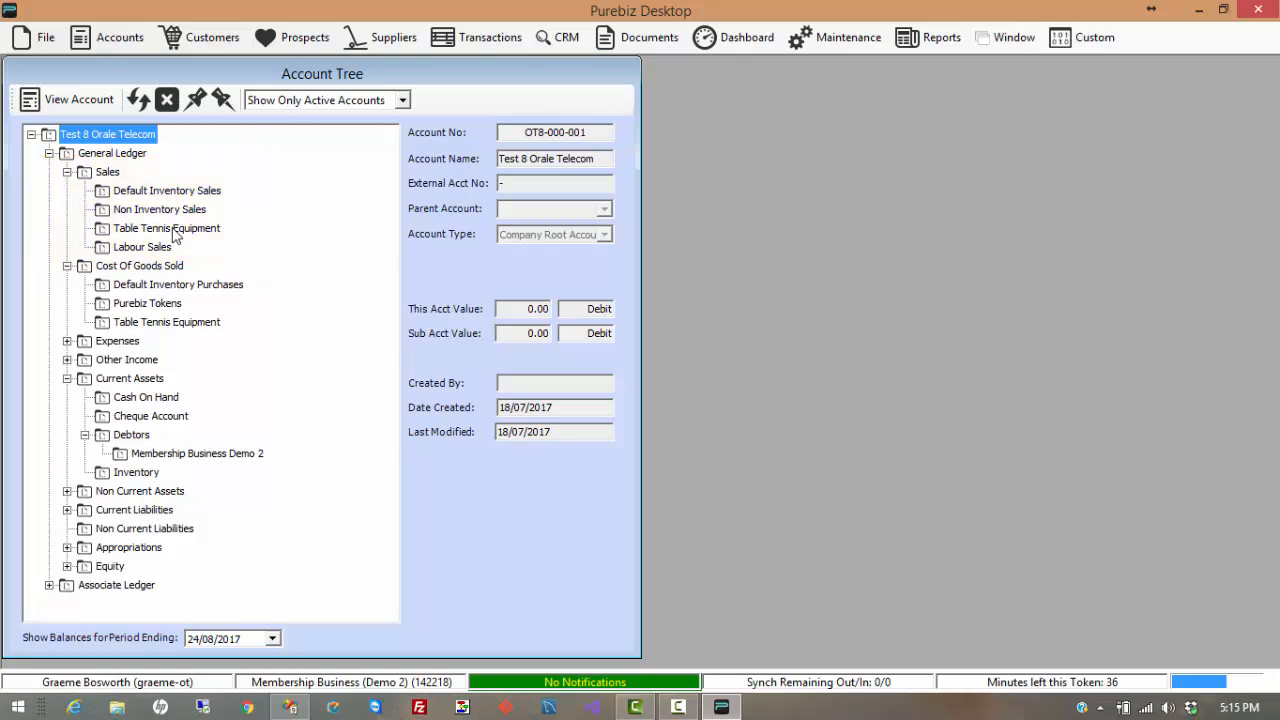
click(167, 99)
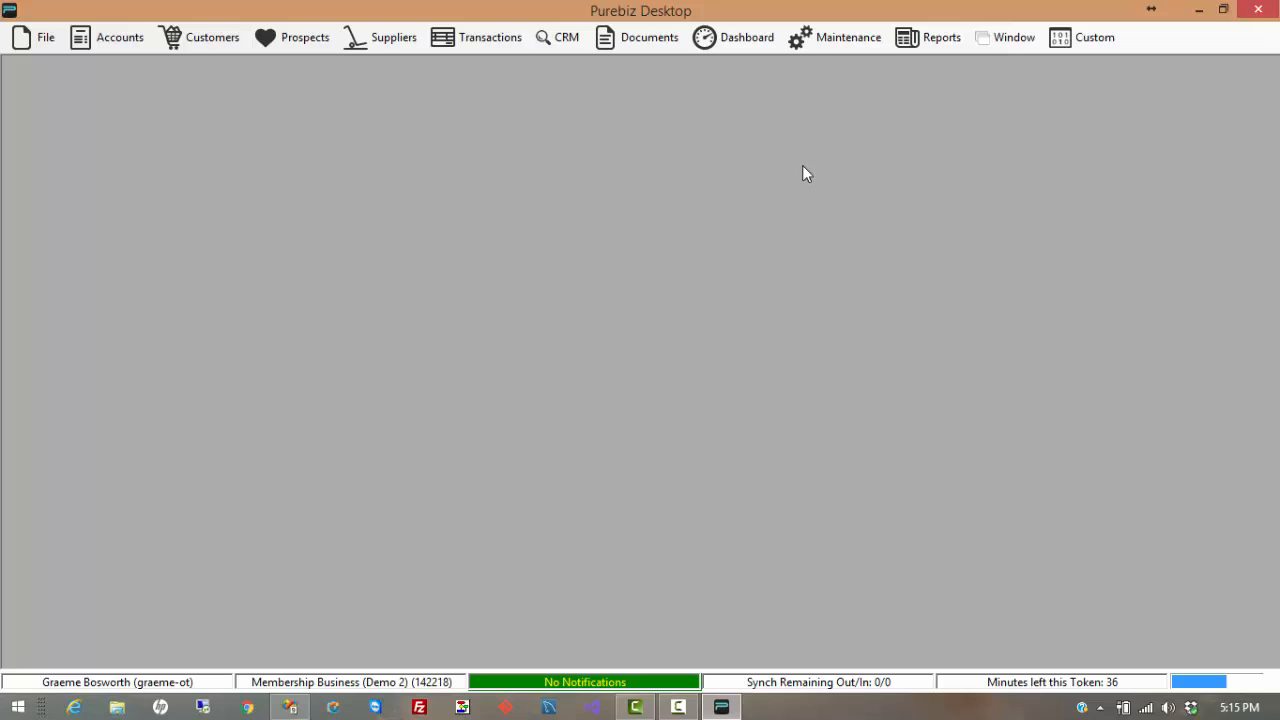
Show the groups of type Inventory Group and start a new one named "Memberships Fees".
click(846, 48)
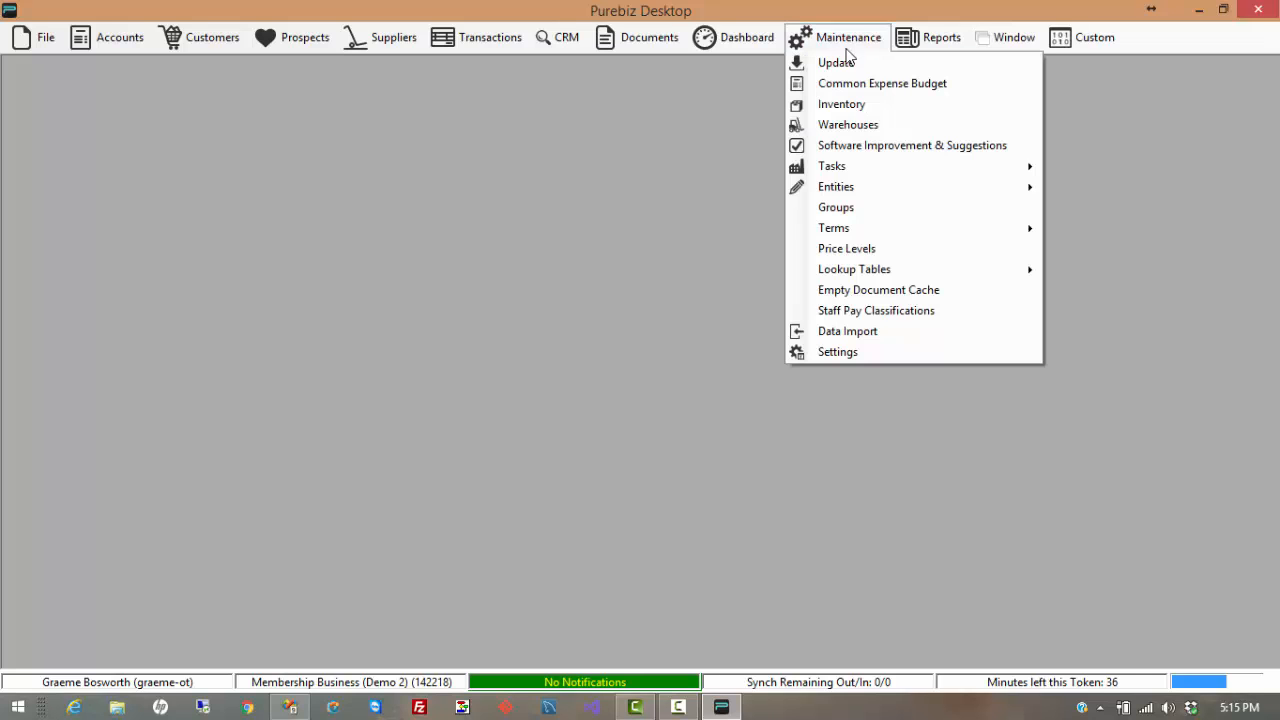
click(843, 207)
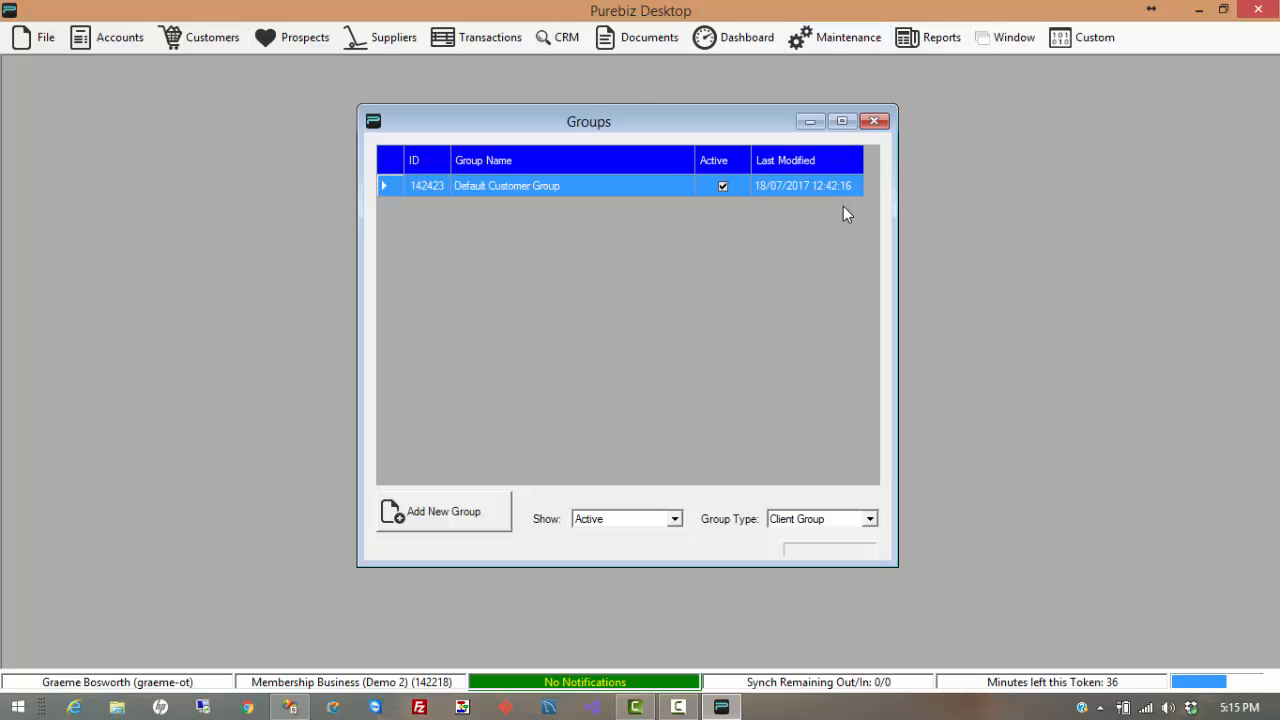
click(870, 521)
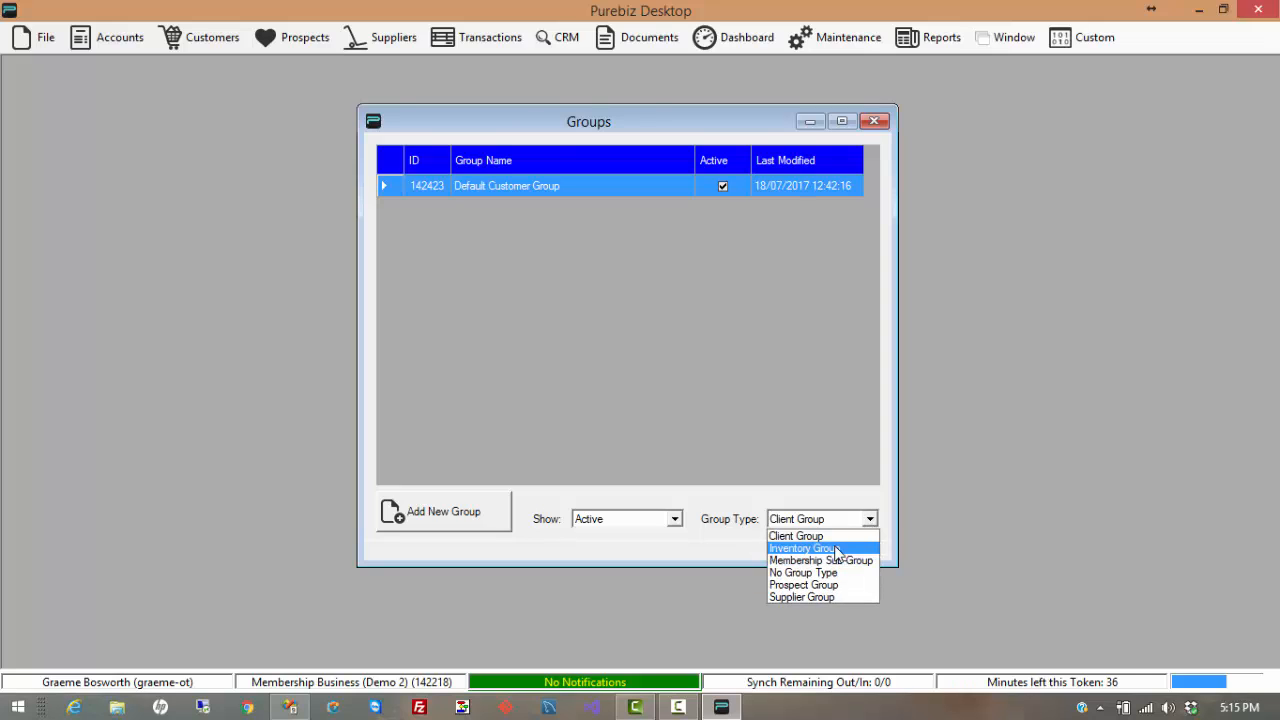
click(836, 546)
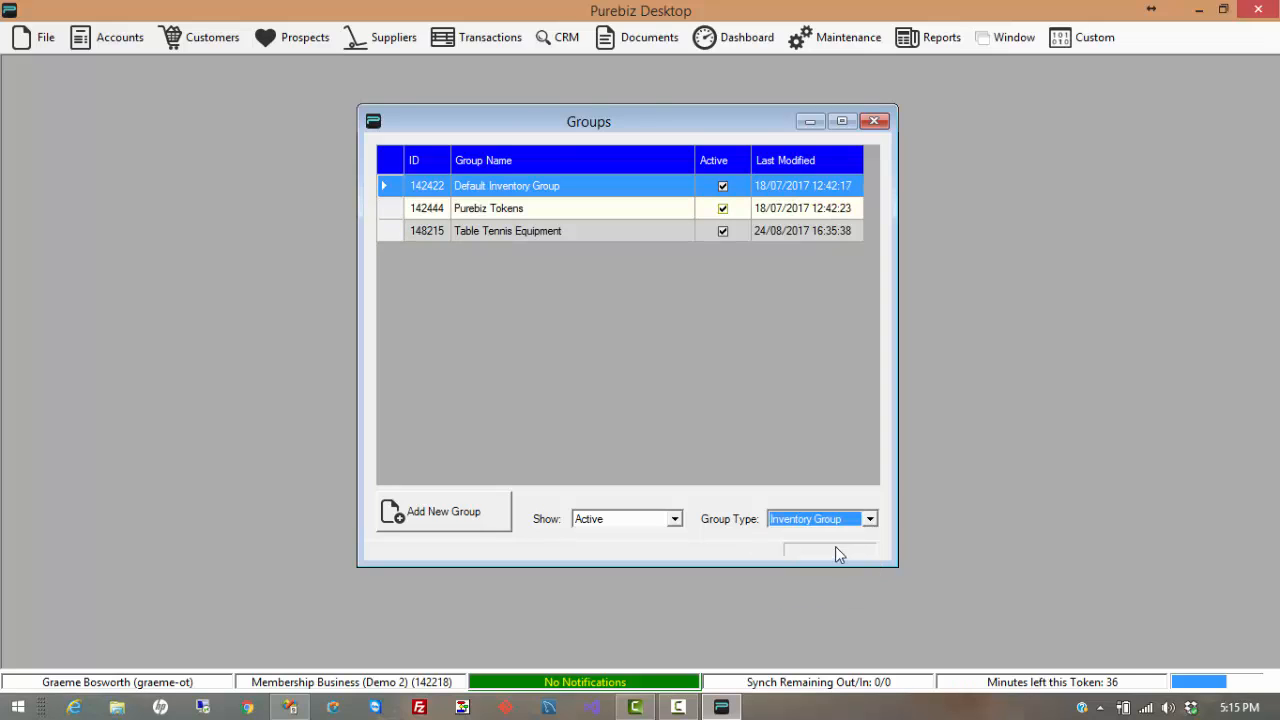
click(447, 513)
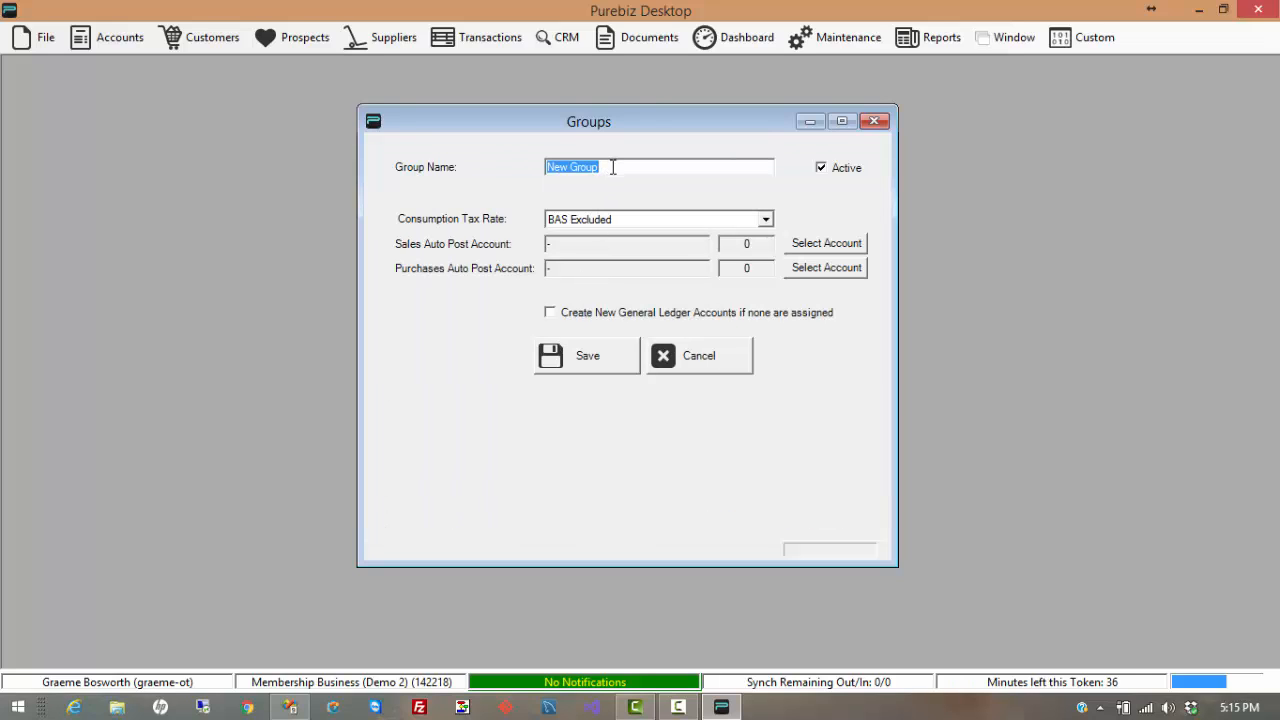
text(Memberships Fees)
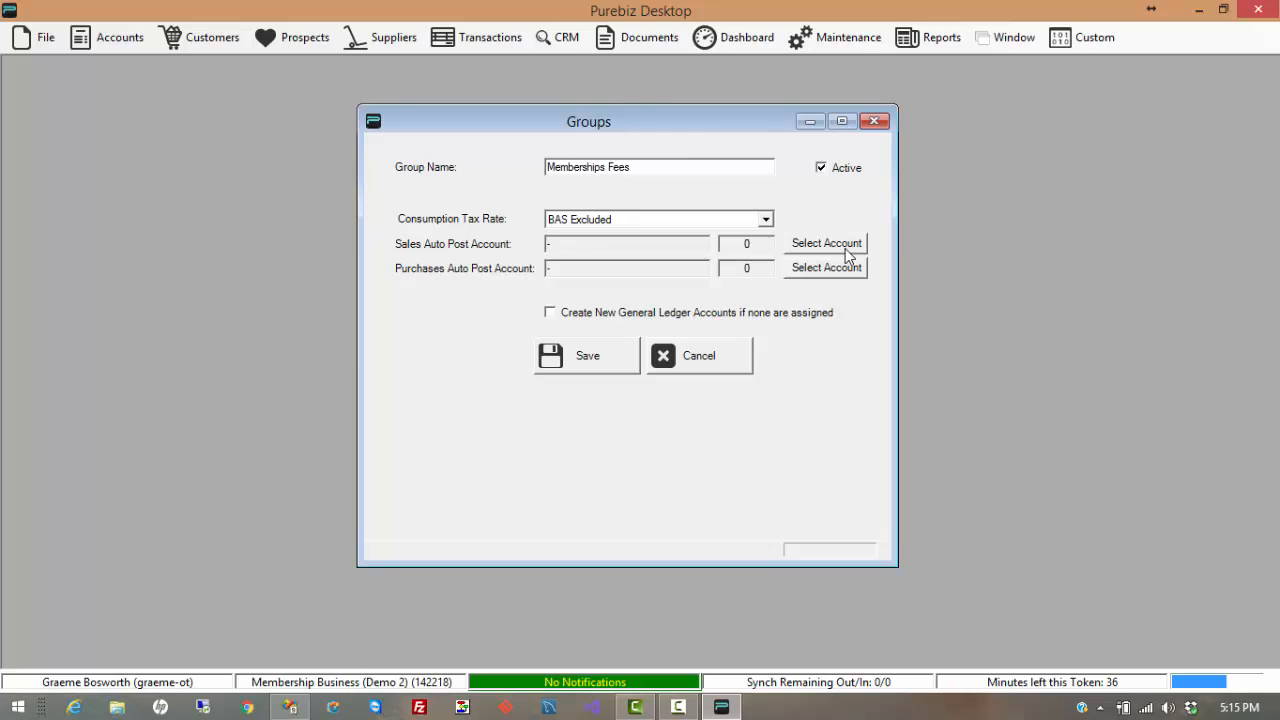
Set the group's consumption tax rate to Taxable Sale, enable creating new general ledger accounts if none are assigned, and save it.
click(766, 220)
drag(772, 264, 777, 311)
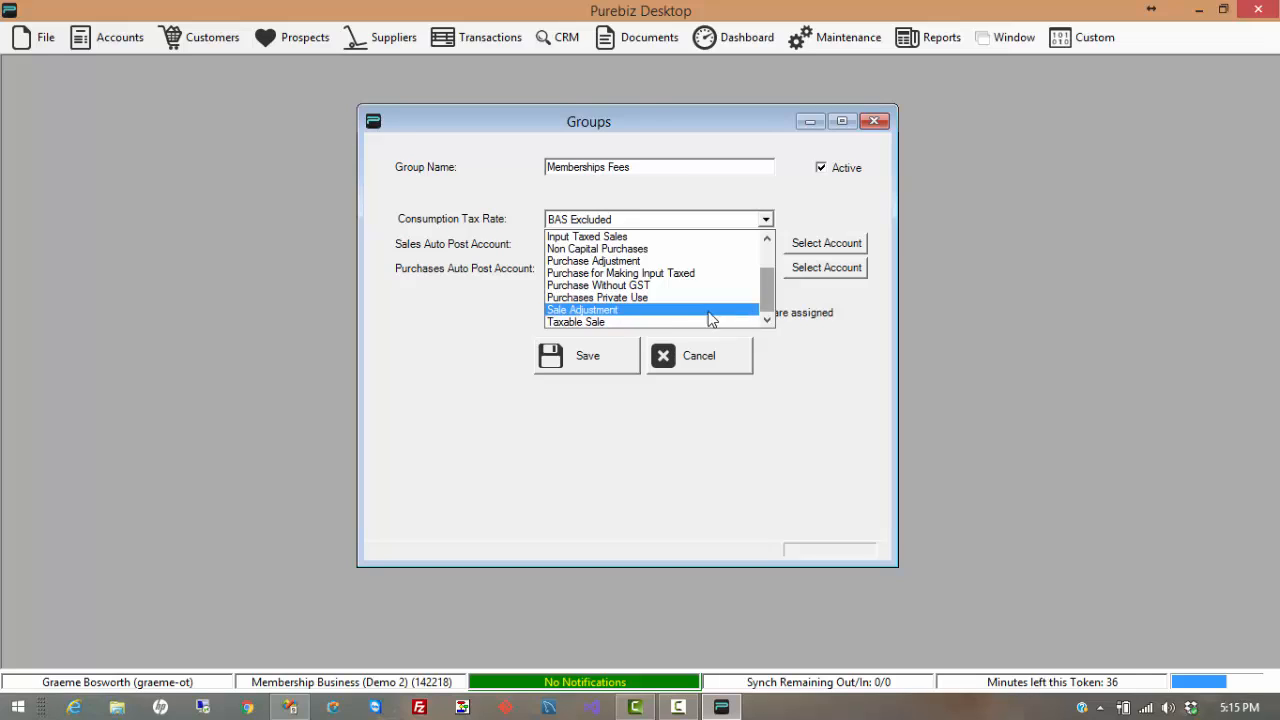
click(651, 322)
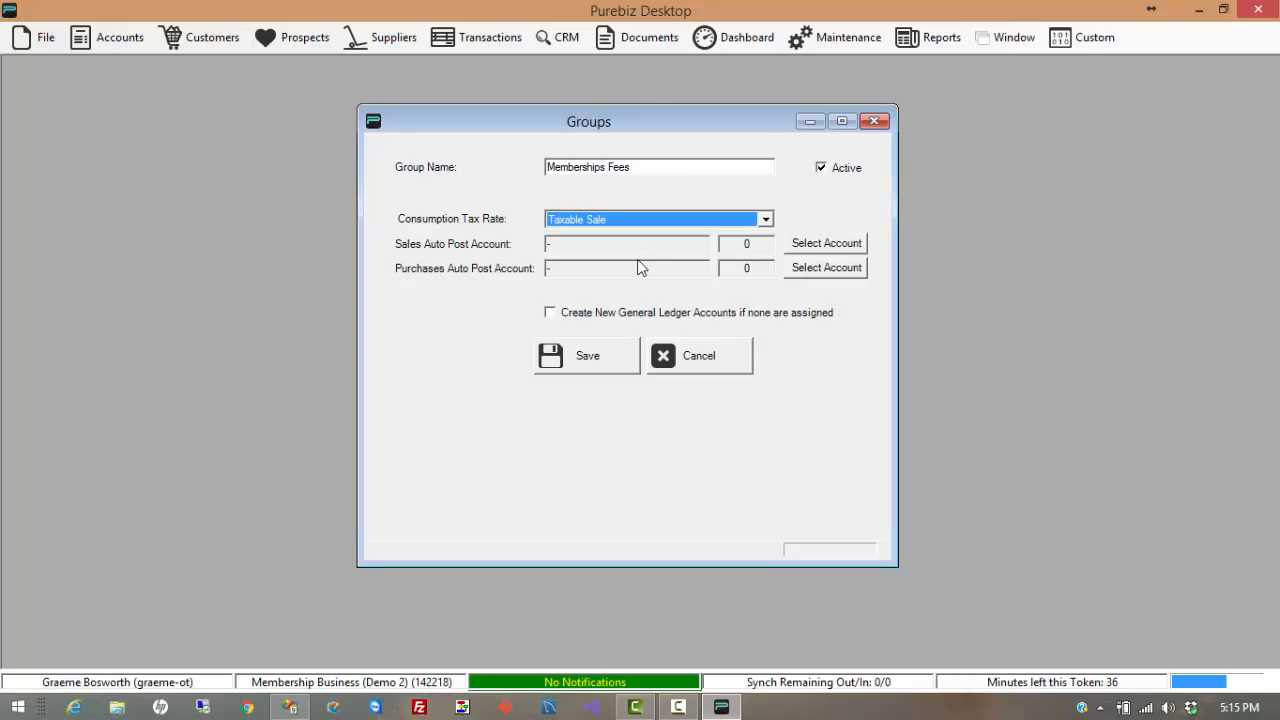
click(551, 321)
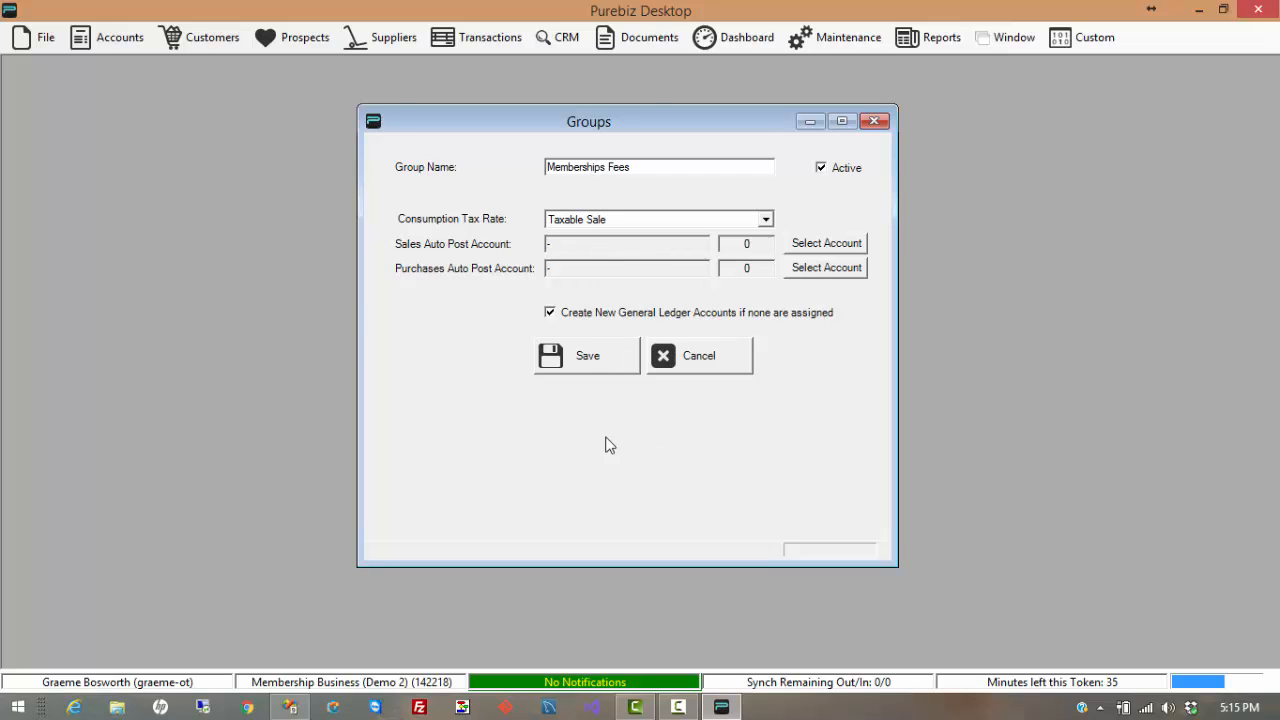
click(589, 364)
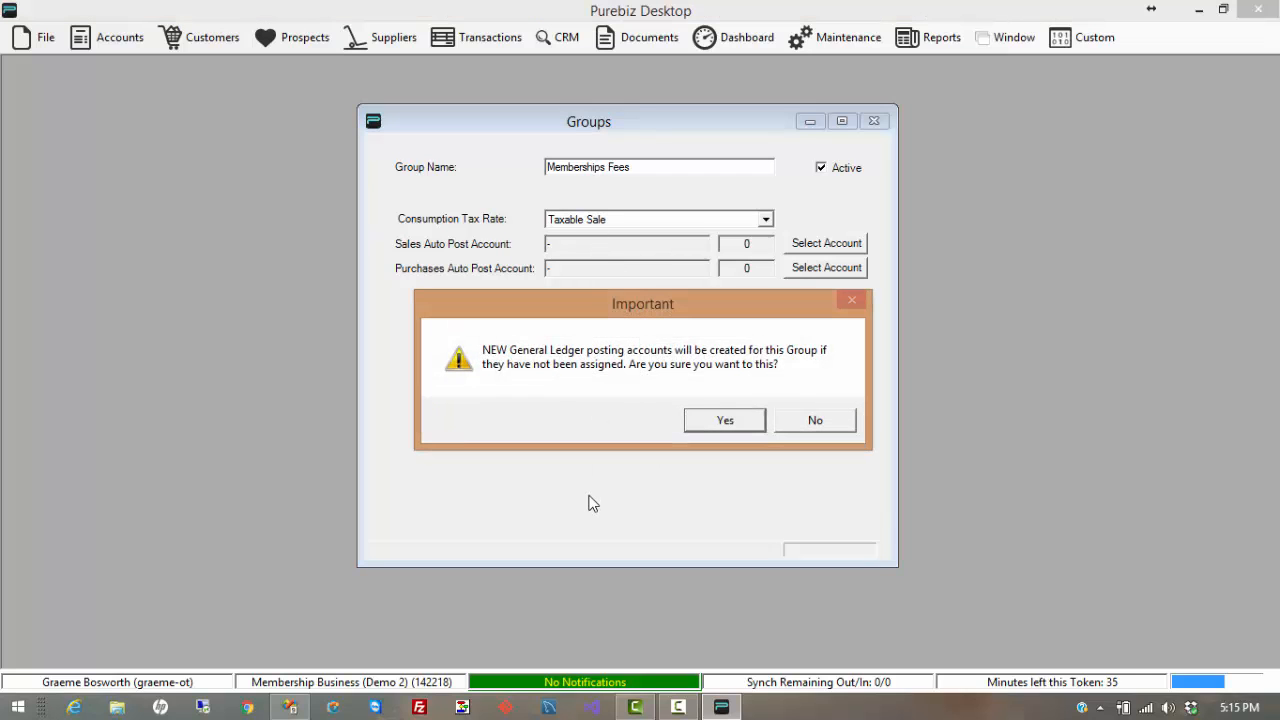
click(703, 422)
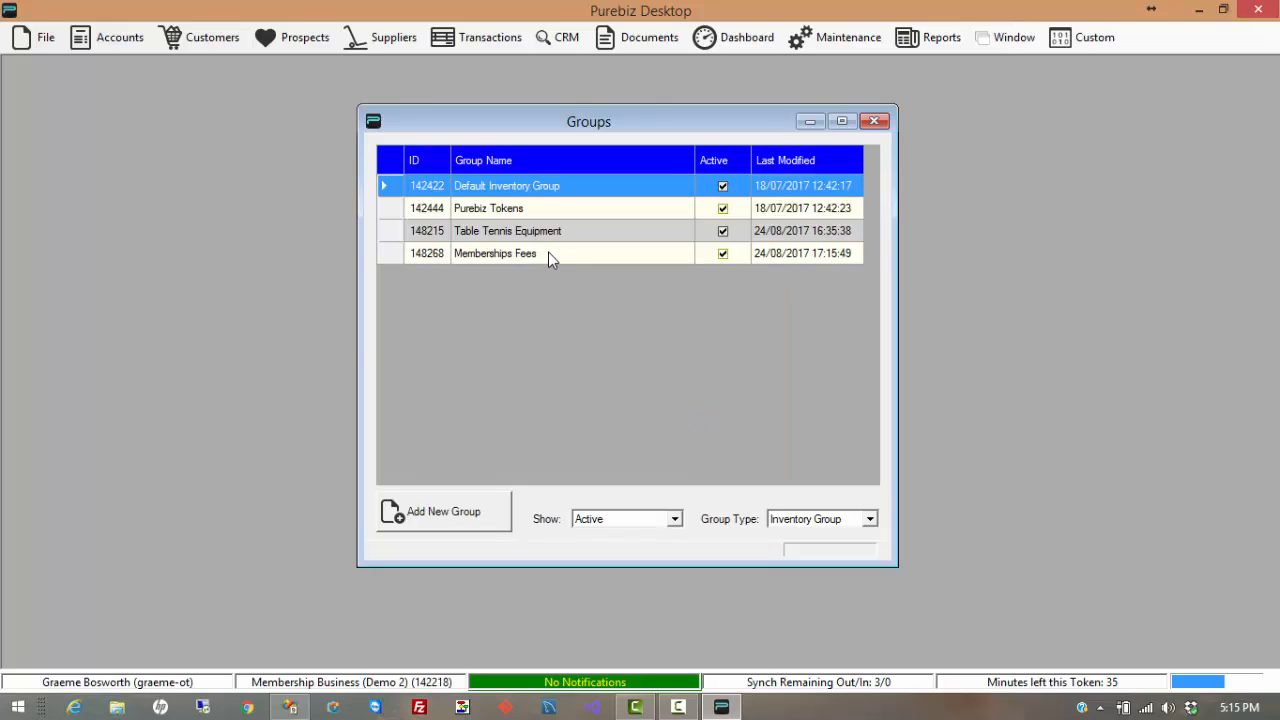
Add another inventory group named "Joining Fees" with new general ledger accounts, save it and close the groups list.
click(460, 512)
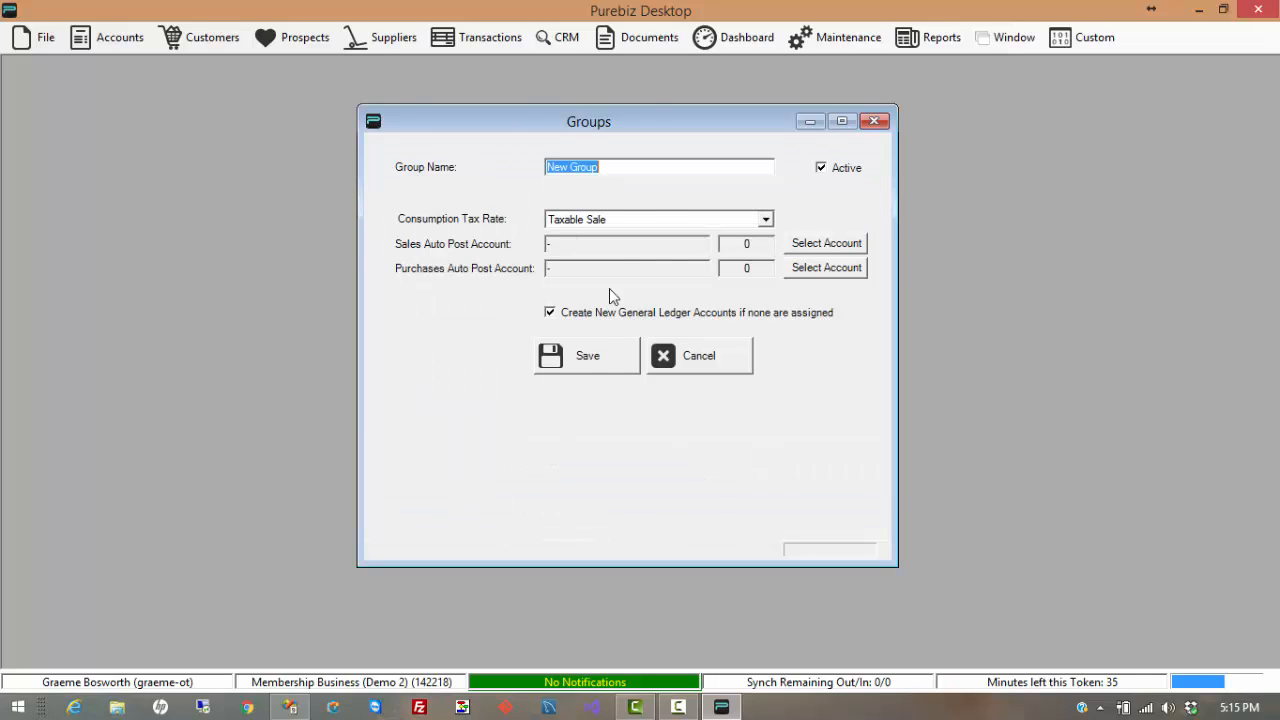
text(Joining Fees)
click(597, 358)
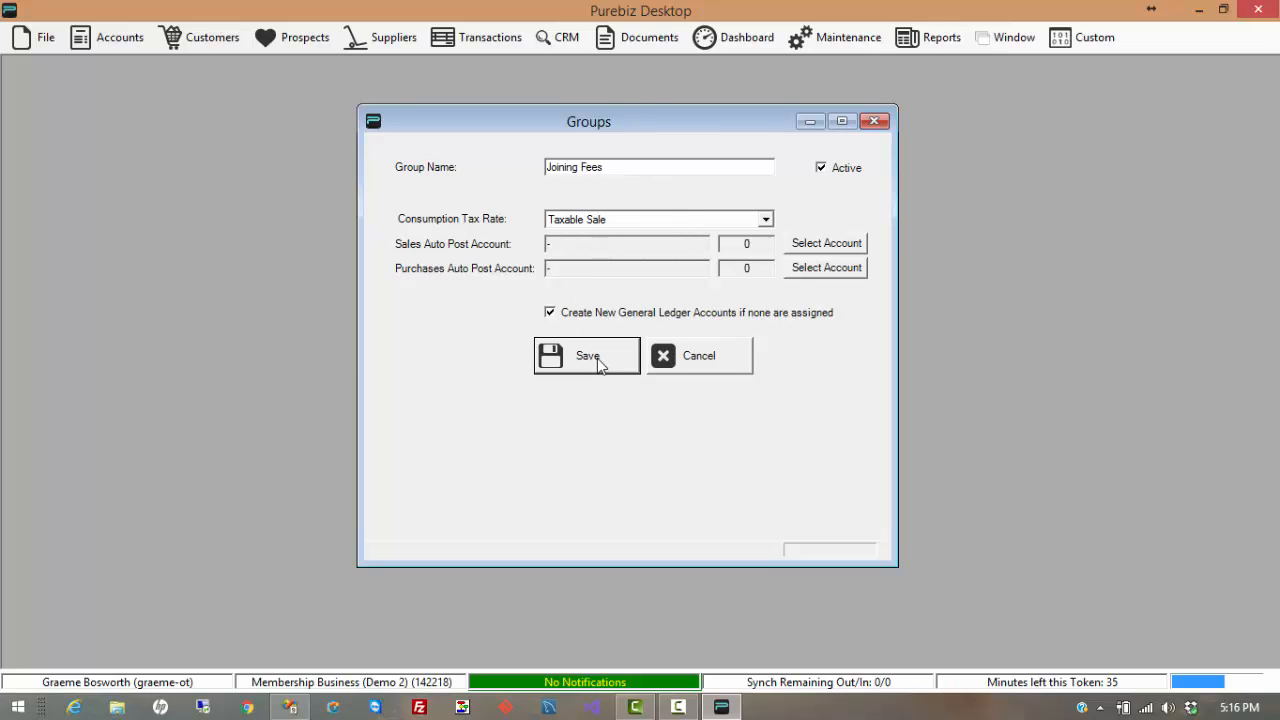
click(718, 421)
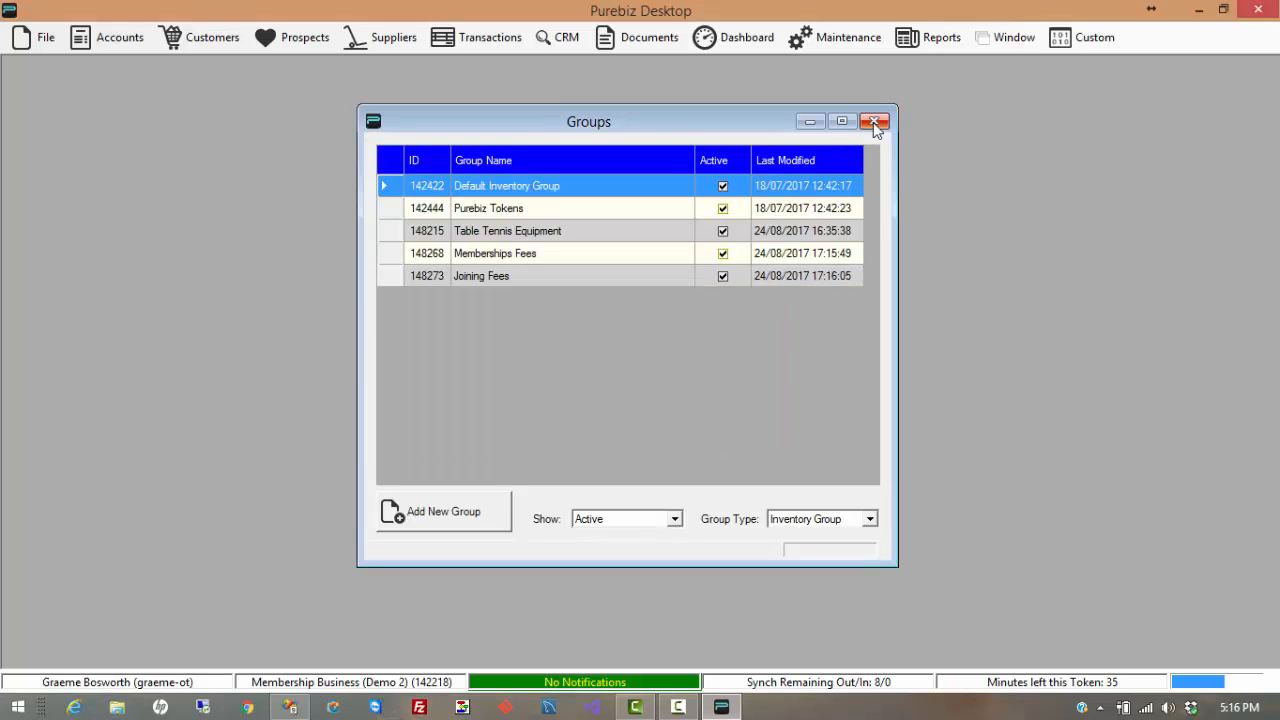
click(873, 122)
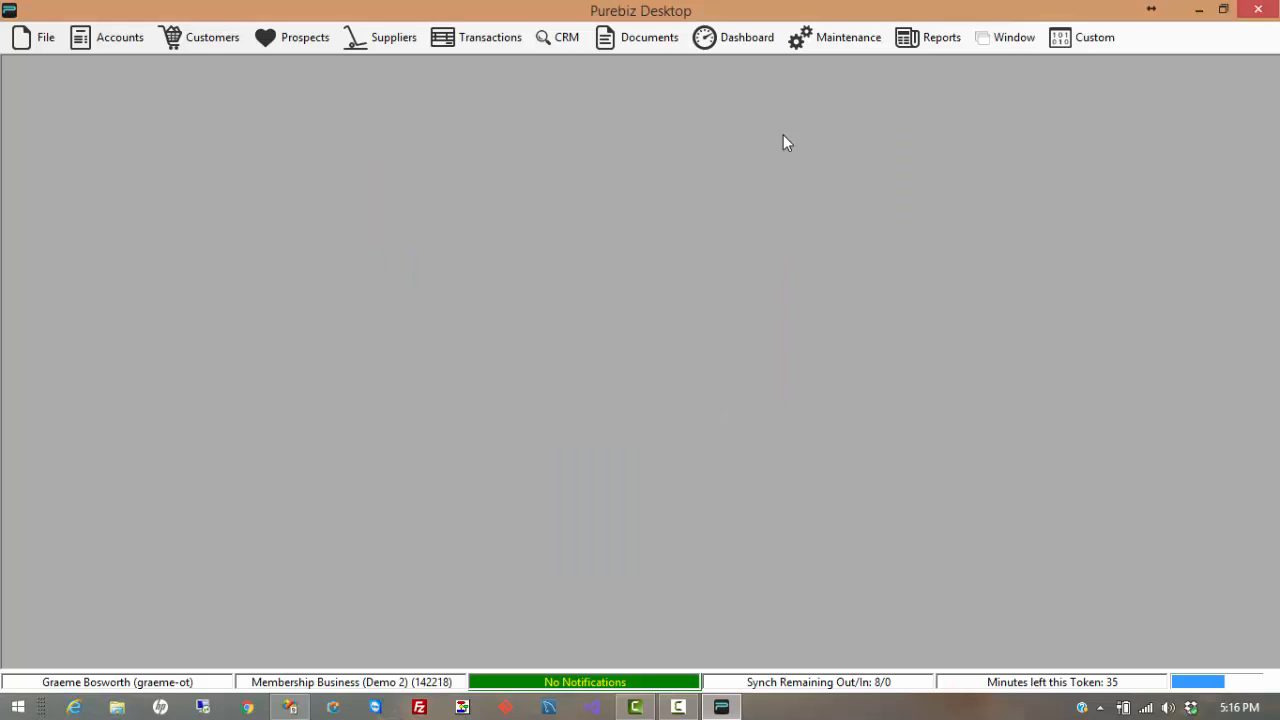
Examine the Joining Fees and Memberships Fees sales accounts in the account tree, collapse Cost Of Goods Sold and close the tree.
click(117, 37)
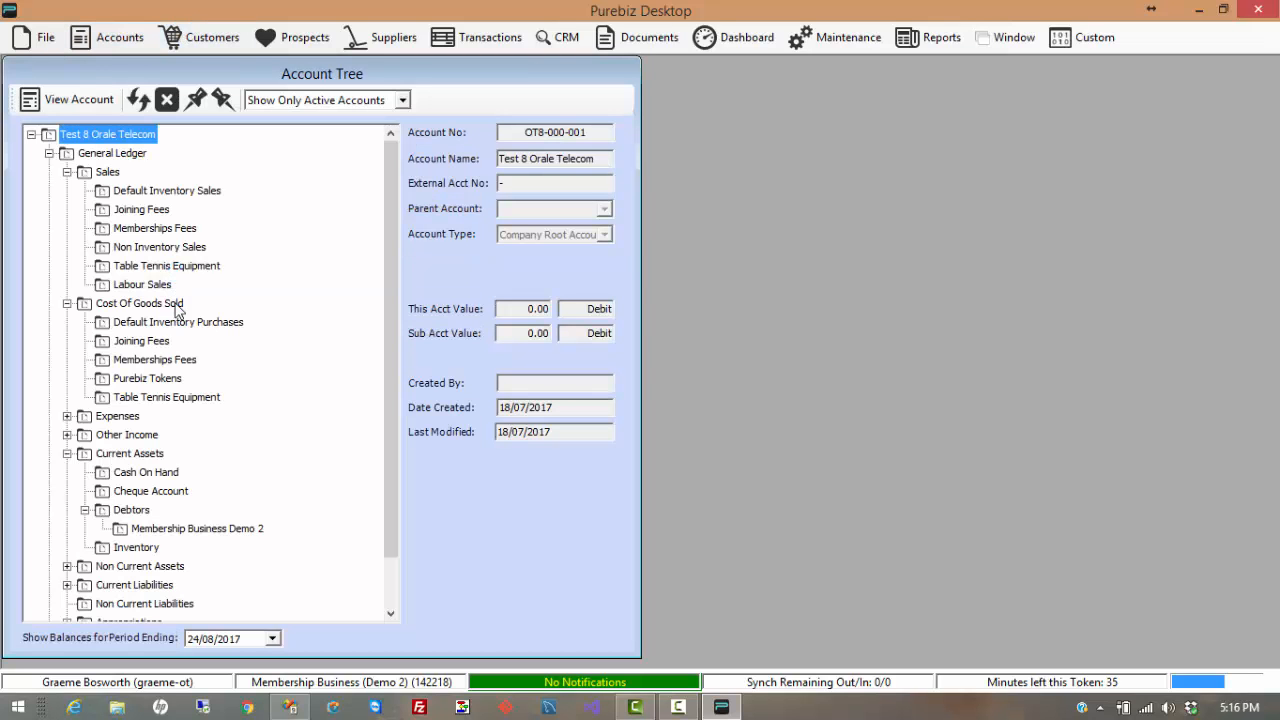
click(155, 217)
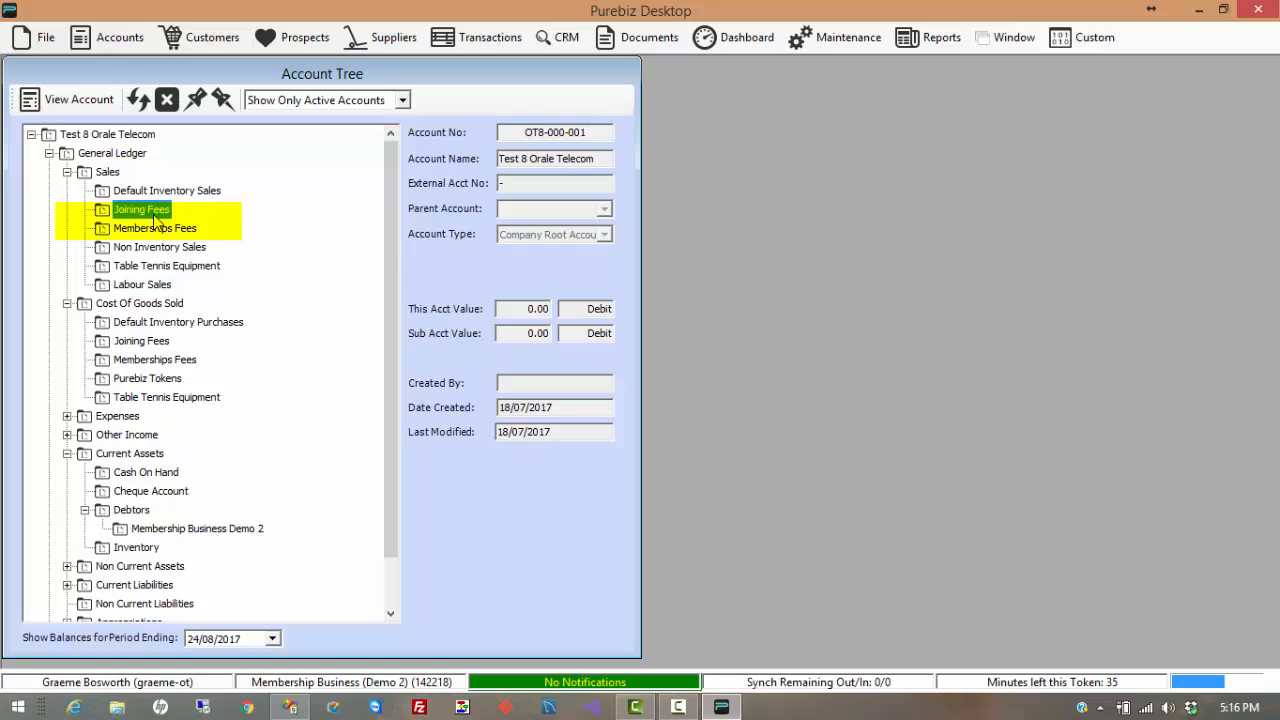
click(160, 230)
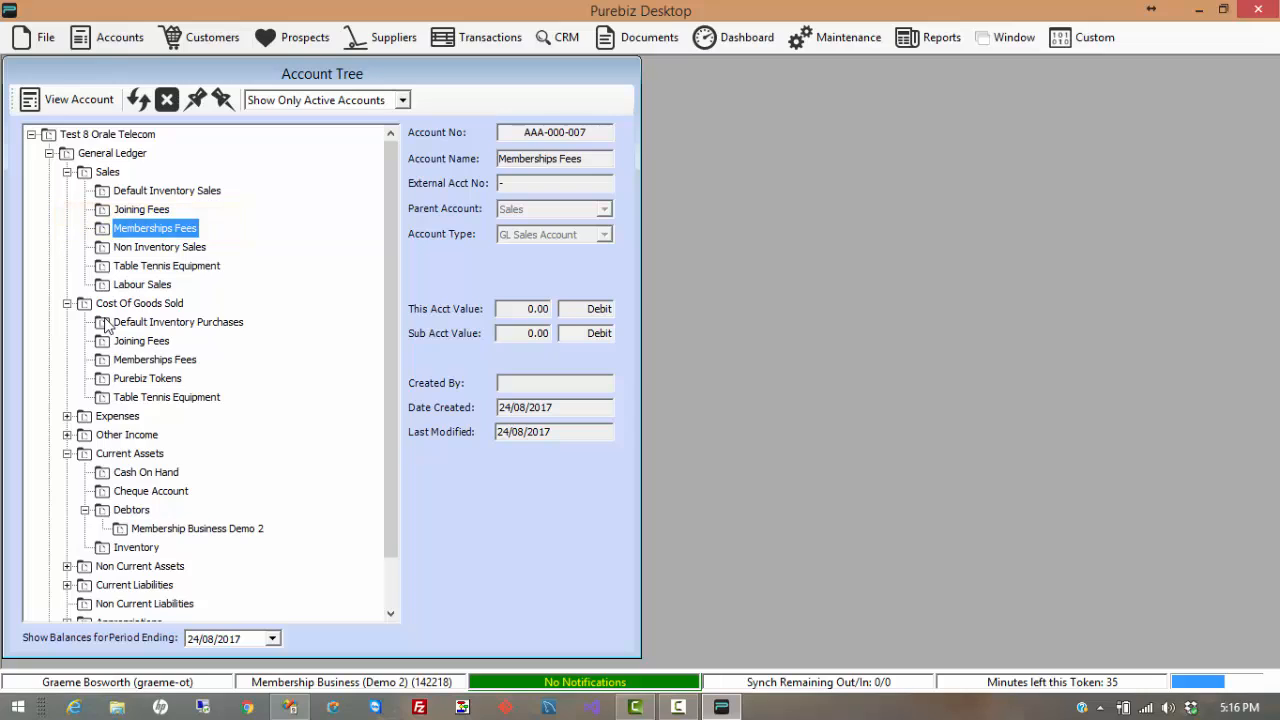
click(67, 304)
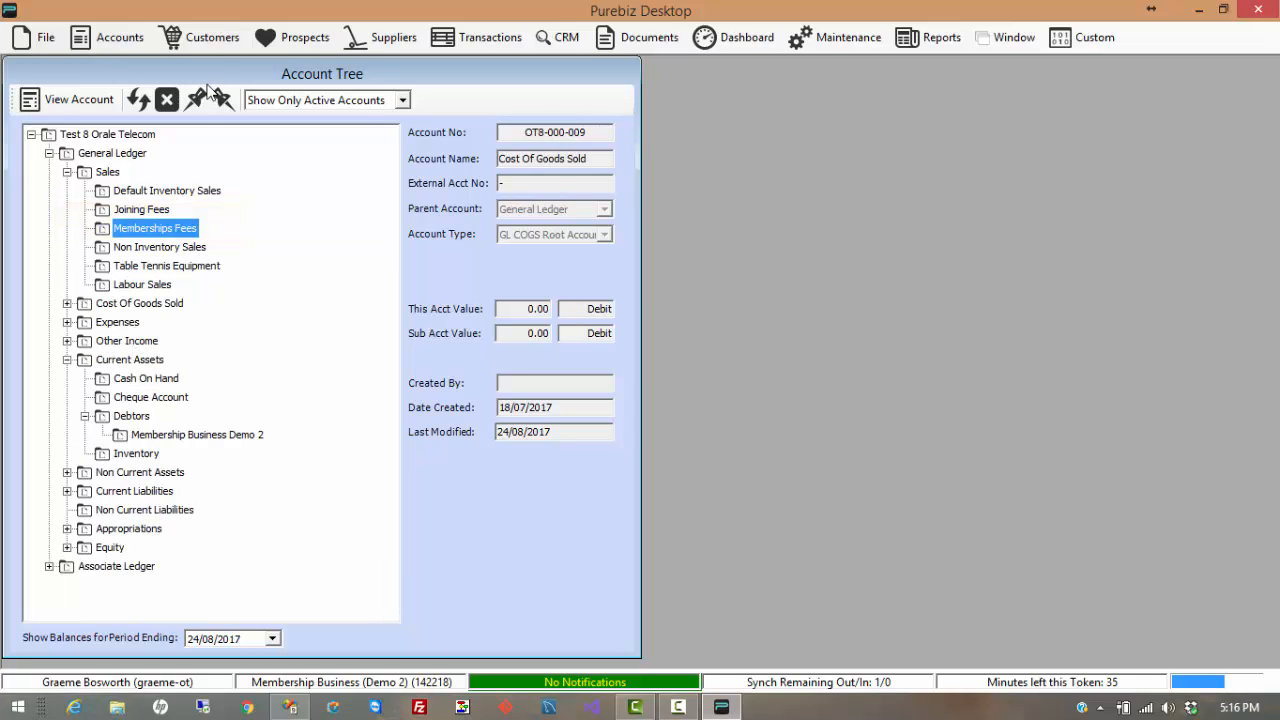
click(166, 99)
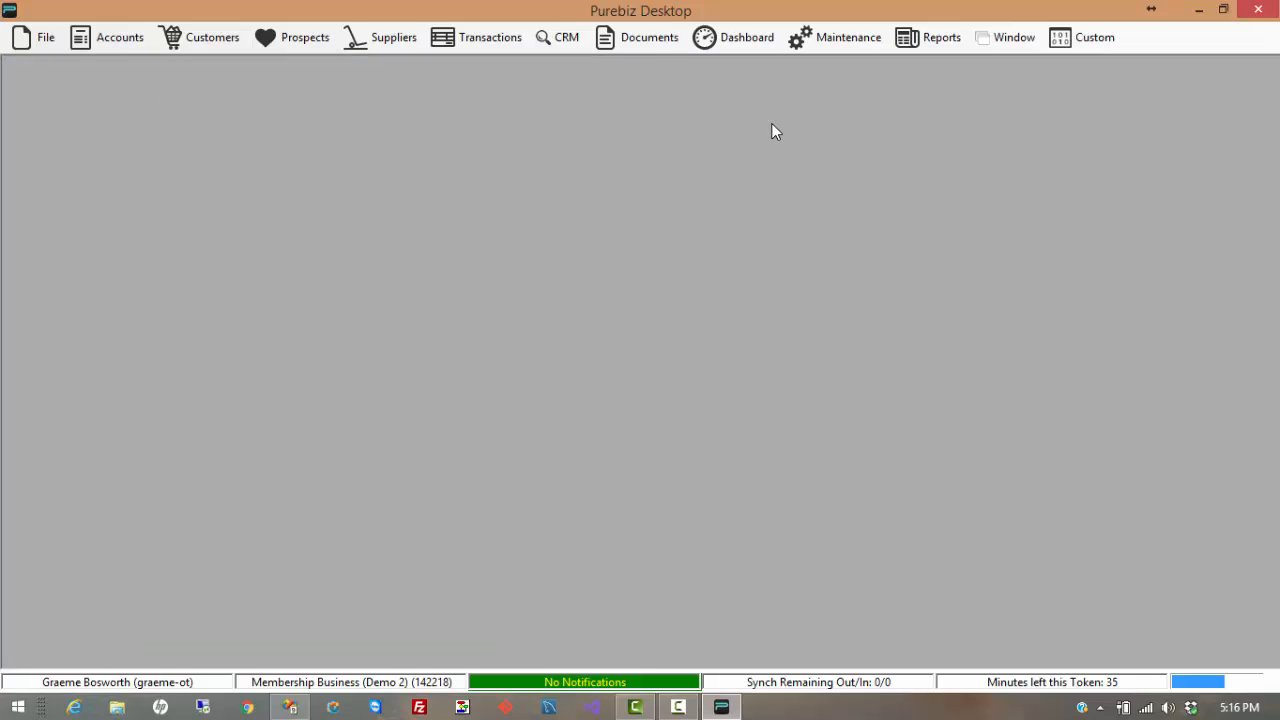
Open the inventory list and filter it to the Memberships Fees group.
click(848, 40)
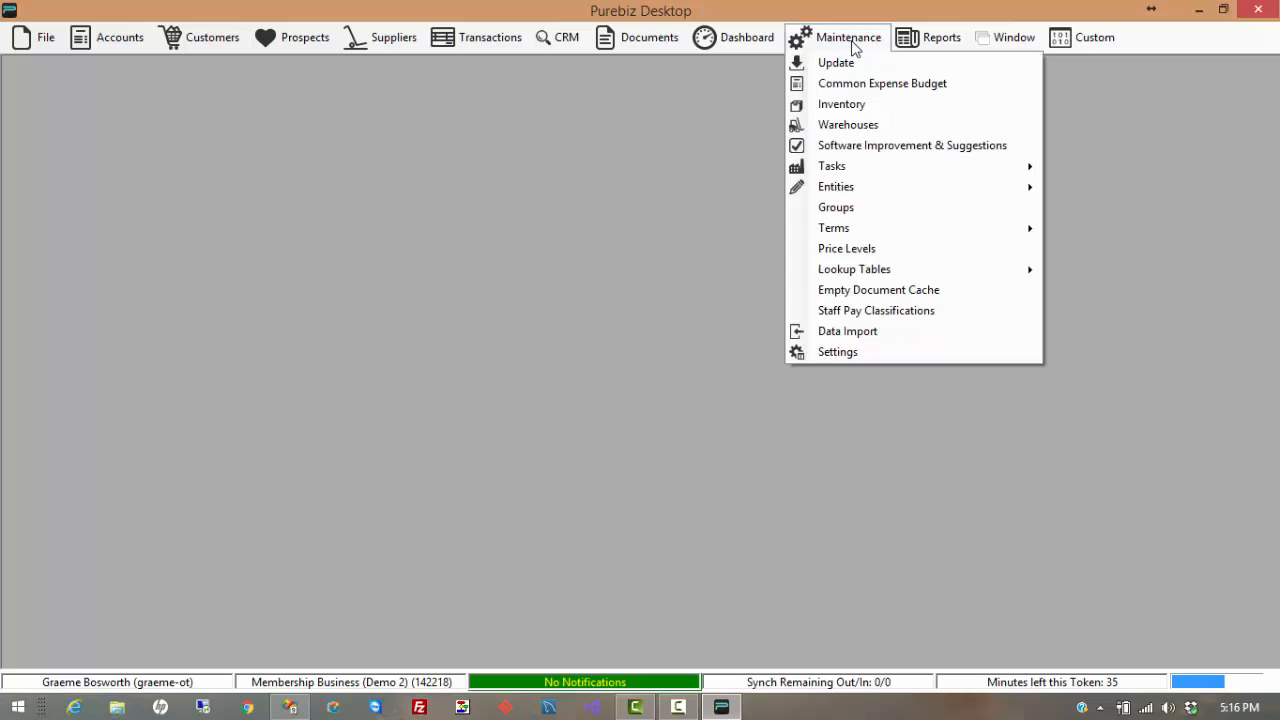
click(867, 104)
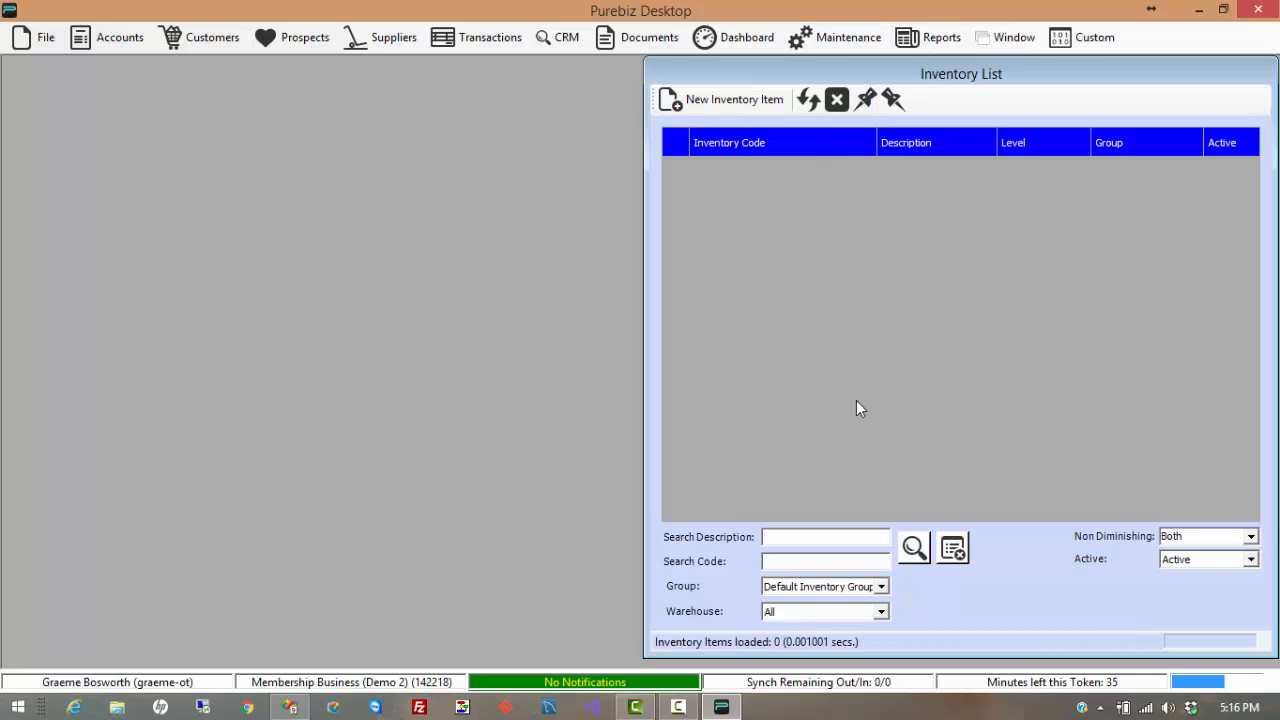
click(880, 587)
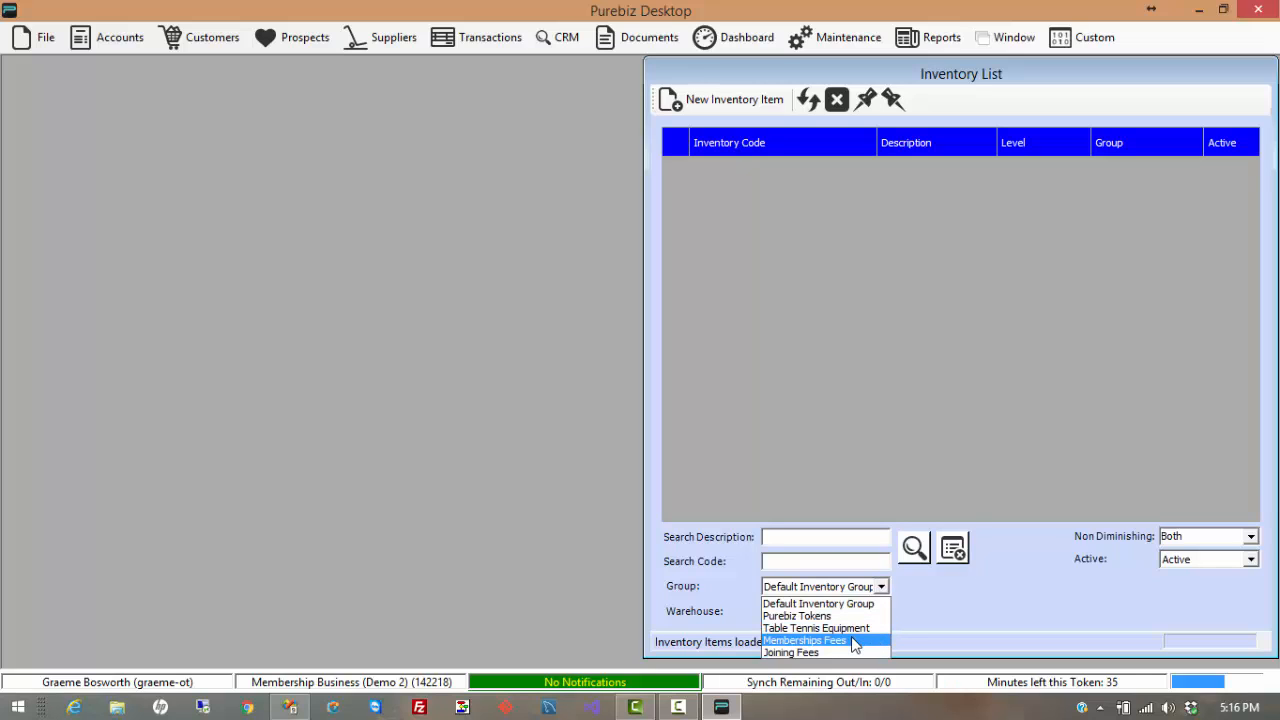
click(855, 641)
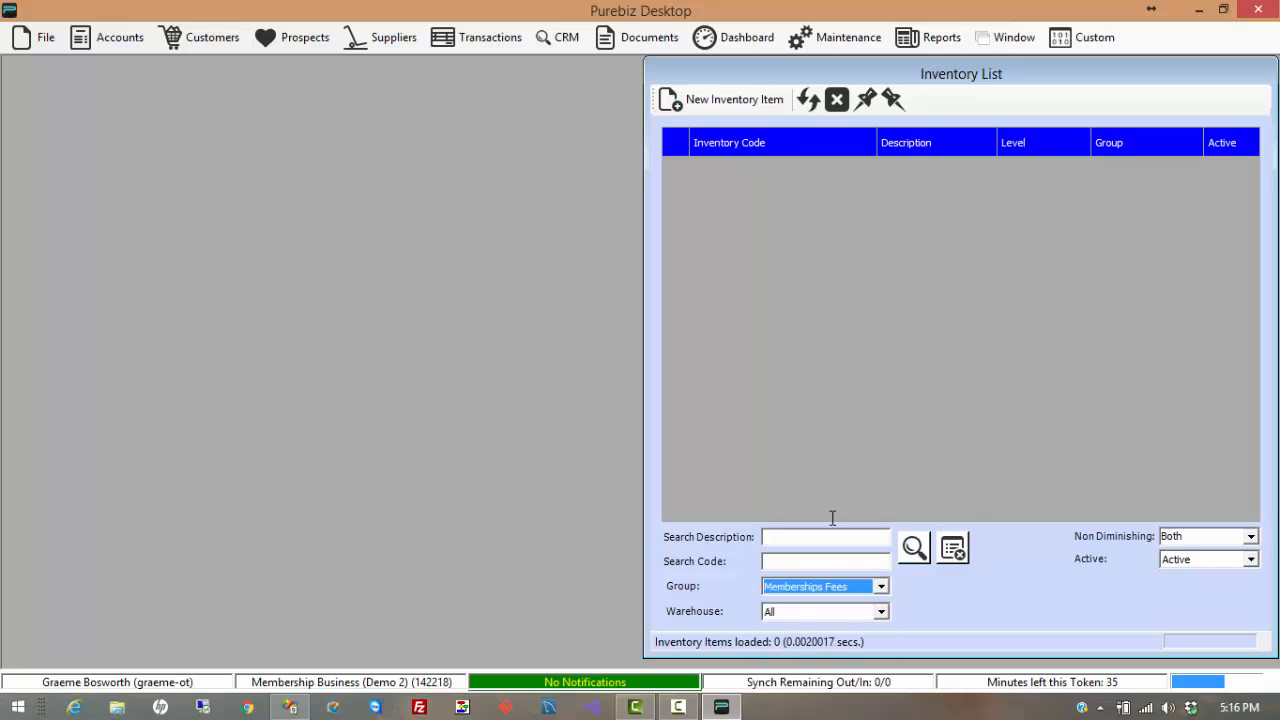
Create a new inventory item with the inventory code MF-001.
click(747, 103)
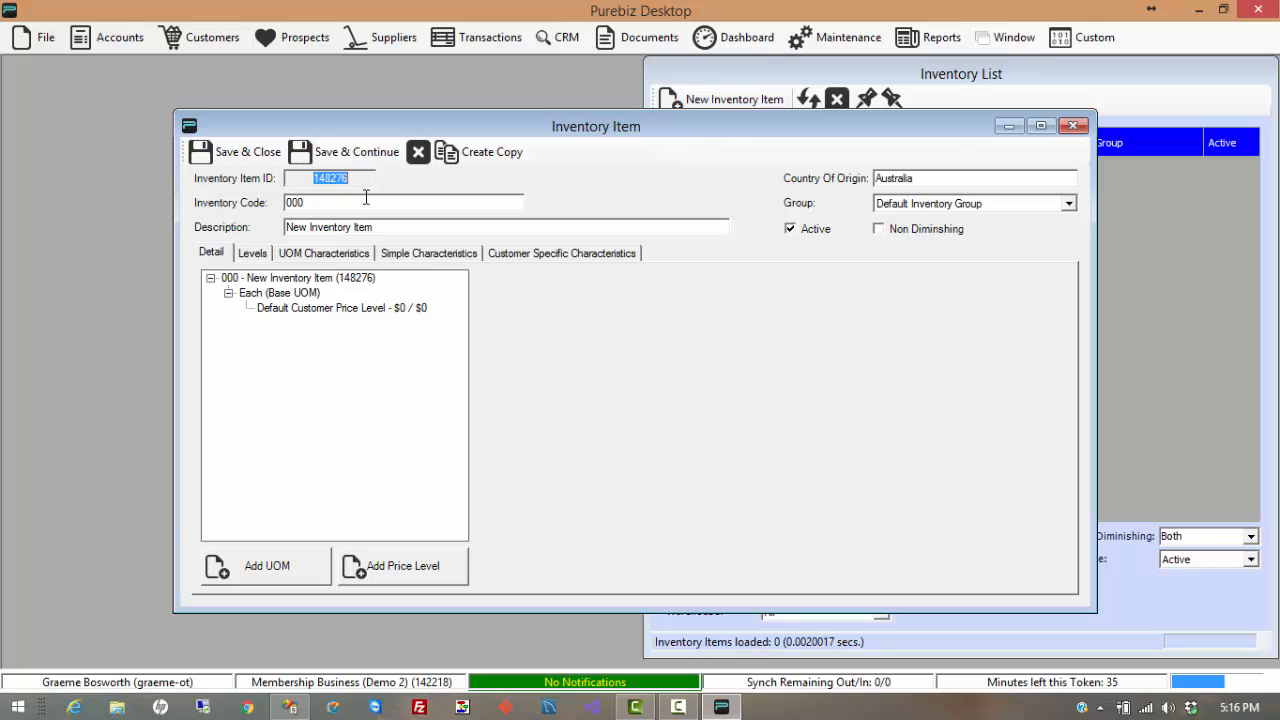
key(Tab)
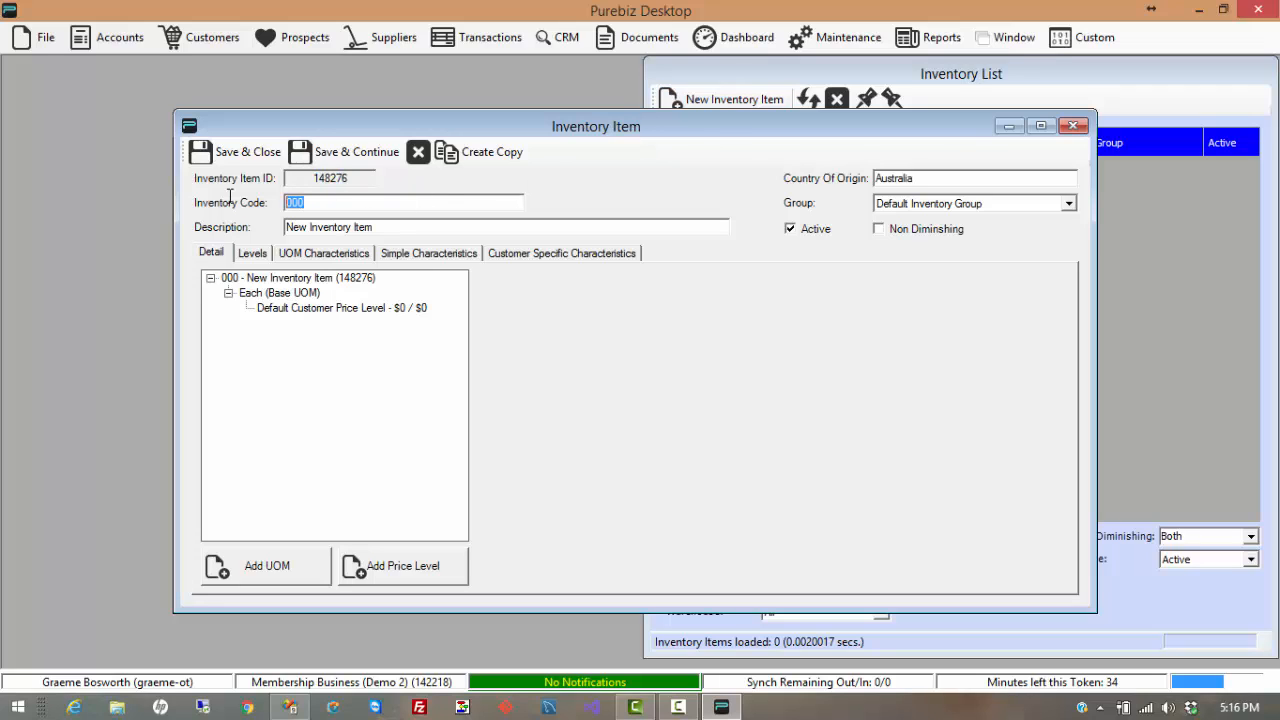
text(MF-001)
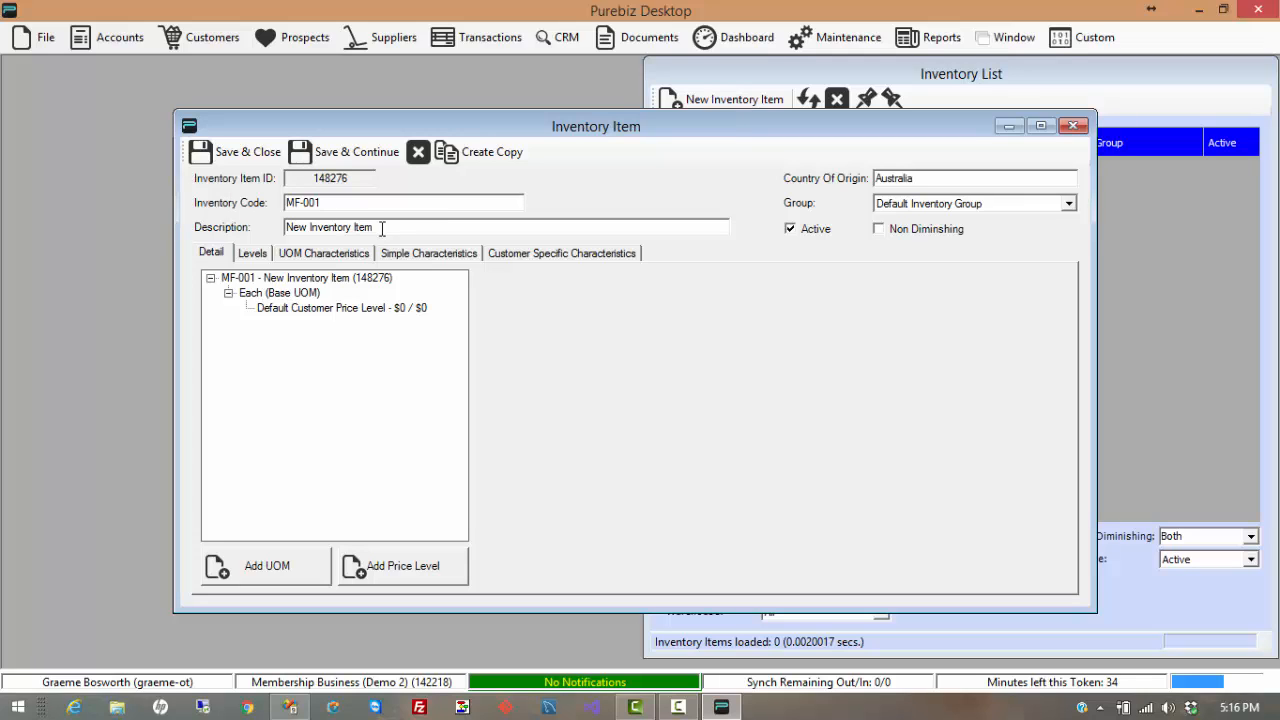
Replace the new item's description with "Membership Fees".
key(BackSpace)
key(BackSpace)
key(BackSpace)
key(BackSpace)
key(BackSpace)
key(BackSpace)
key(BackSpace)
key(BackSpace)
key(BackSpace)
key(BackSpace)
key(BackSpace)
key(BackSpace)
key(BackSpace)
key(BackSpace)
key(BackSpace)
key(BackSpace)
key(BackSpace)
key(BackSpace)
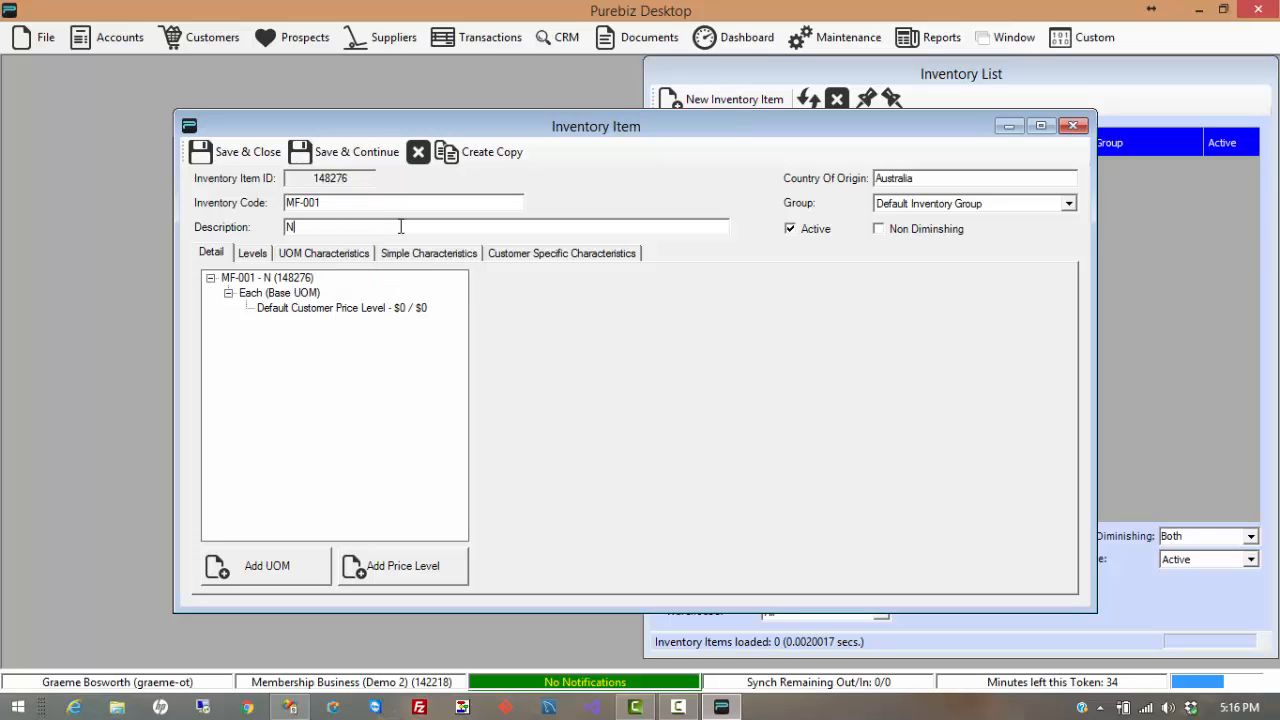
text(Membersh)
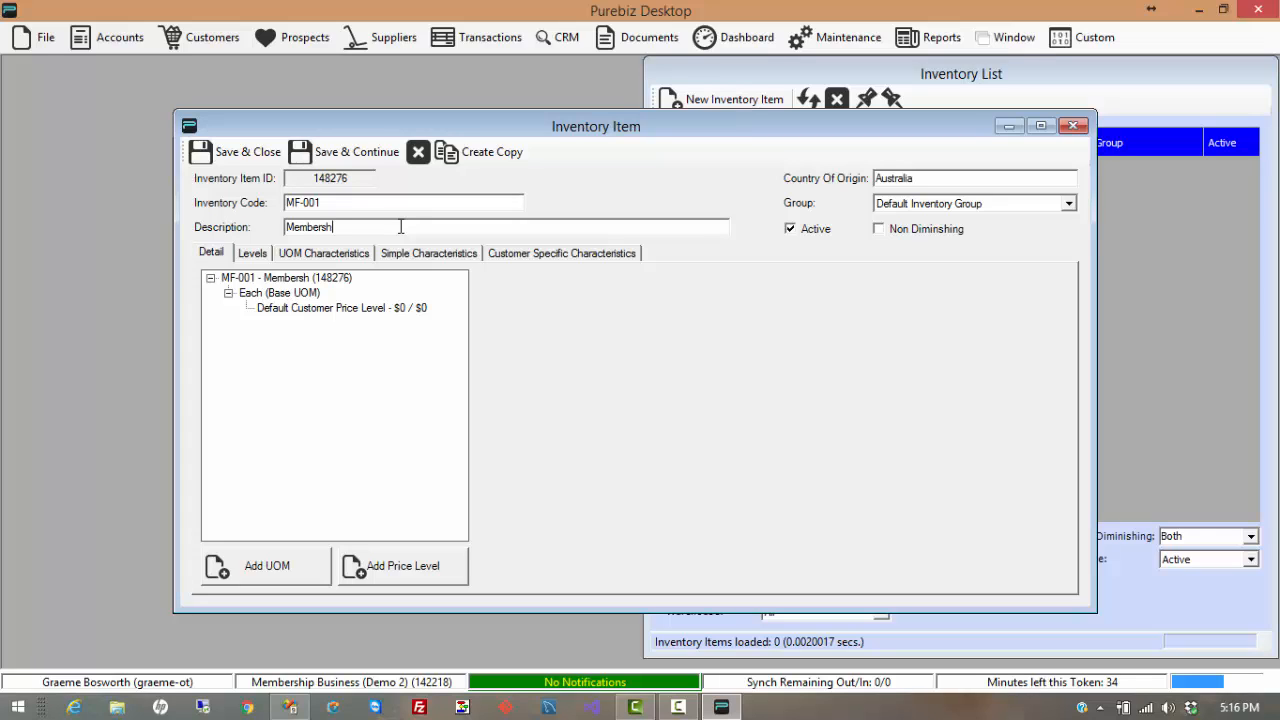
text(ip fees)
key(BackSpace)
text(F)
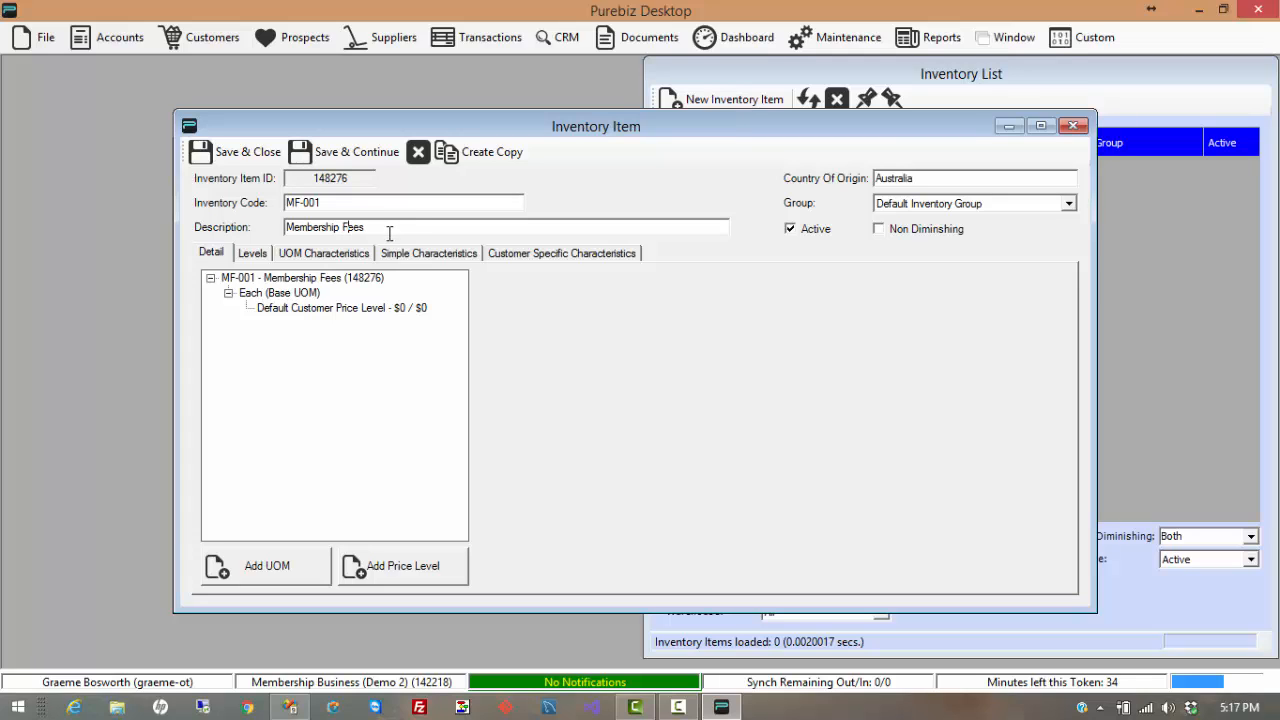
Rename the item's base unit of measure to "Day".
click(315, 293)
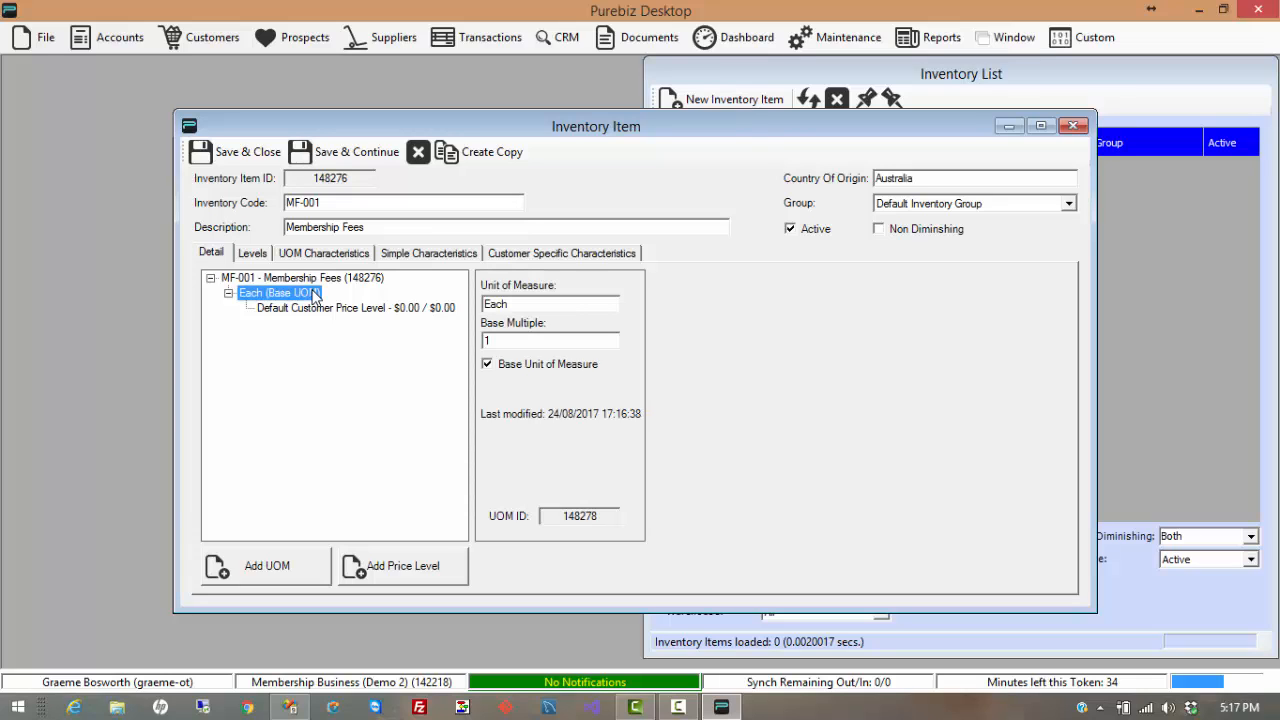
drag(509, 304, 467, 304)
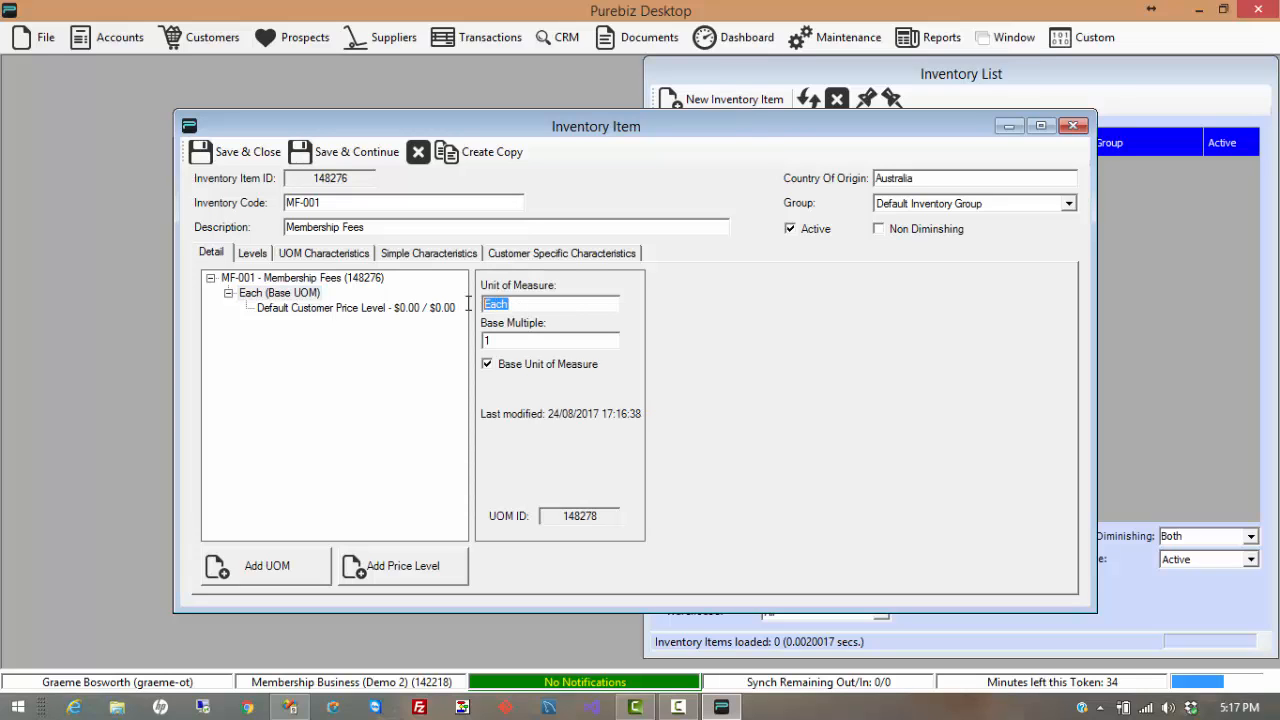
text(Day)
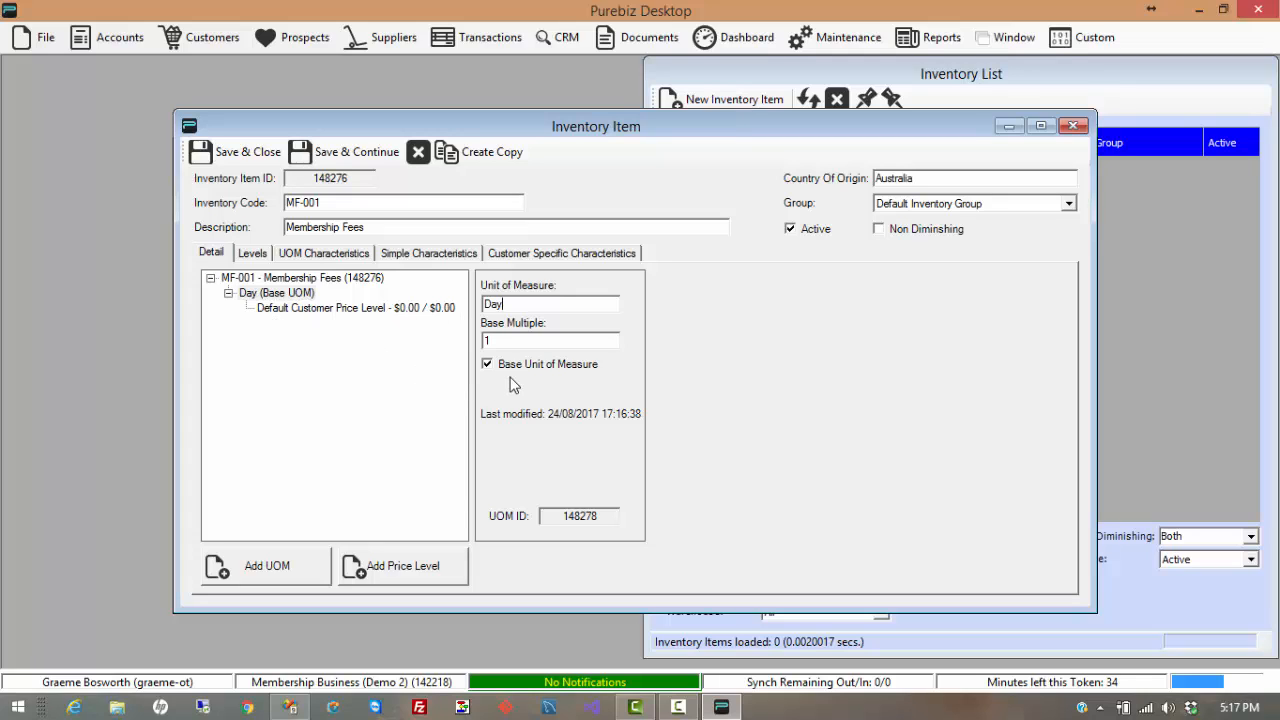
Add a unit of measure named "Month" with a base multiple of 30.
click(255, 574)
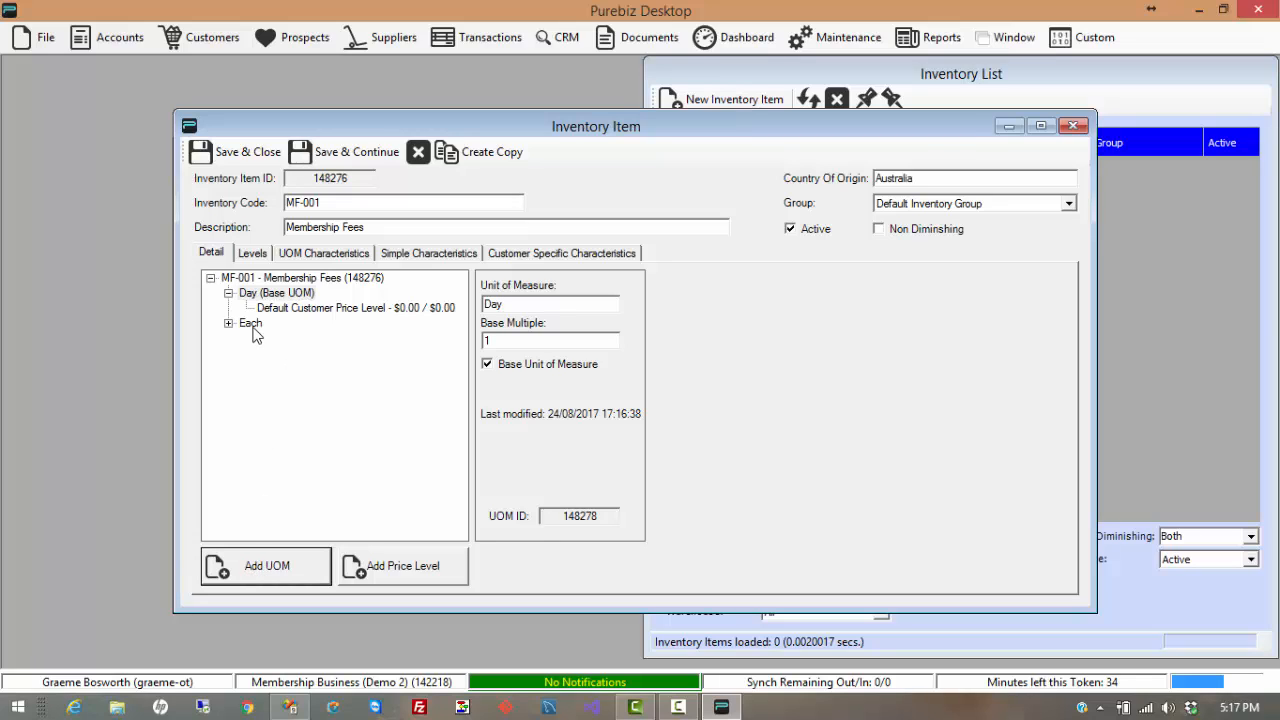
click(252, 326)
double_click(512, 305)
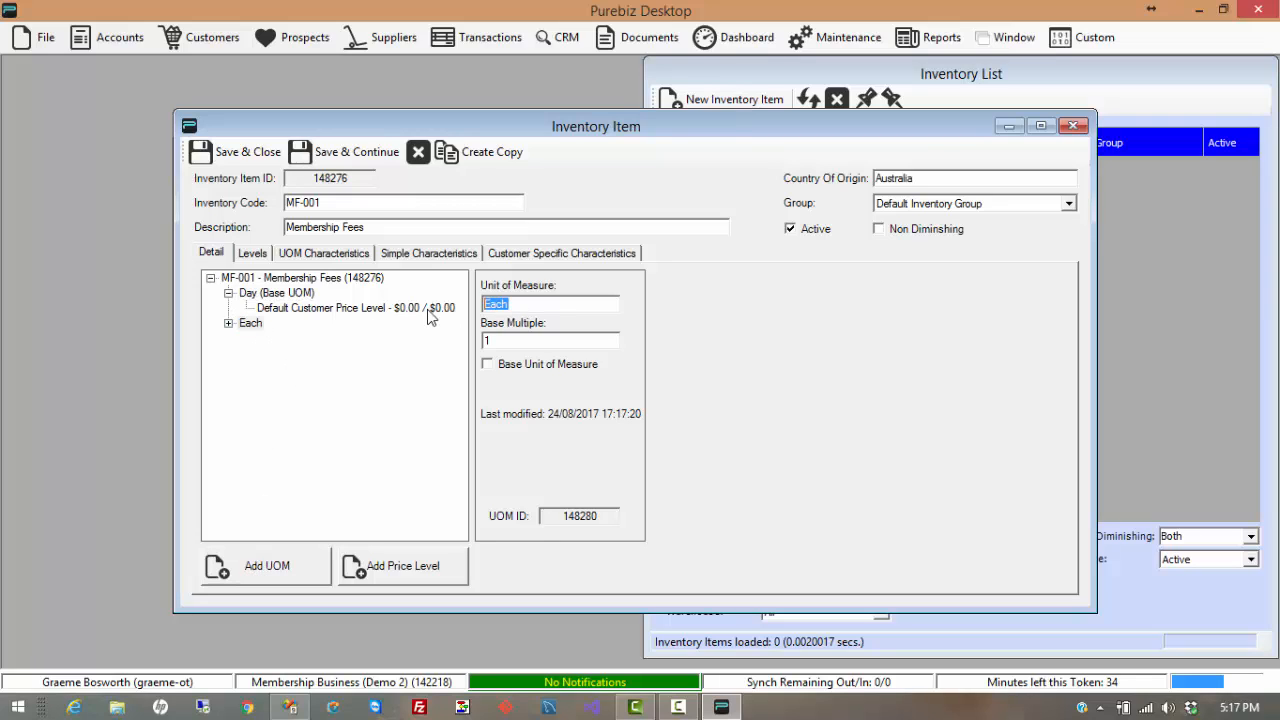
text(Month)
key(Tab)
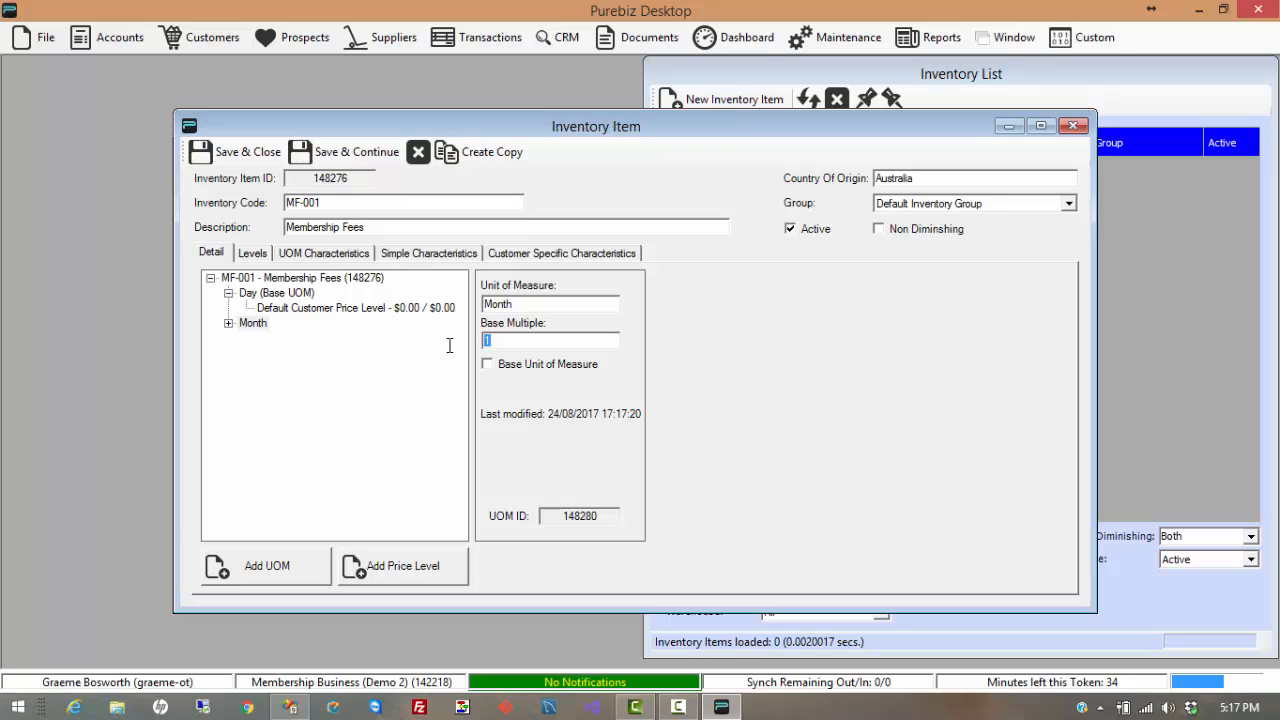
text(30)
Add a unit of measure named "Six Months" with a base multiple of 183.
click(256, 577)
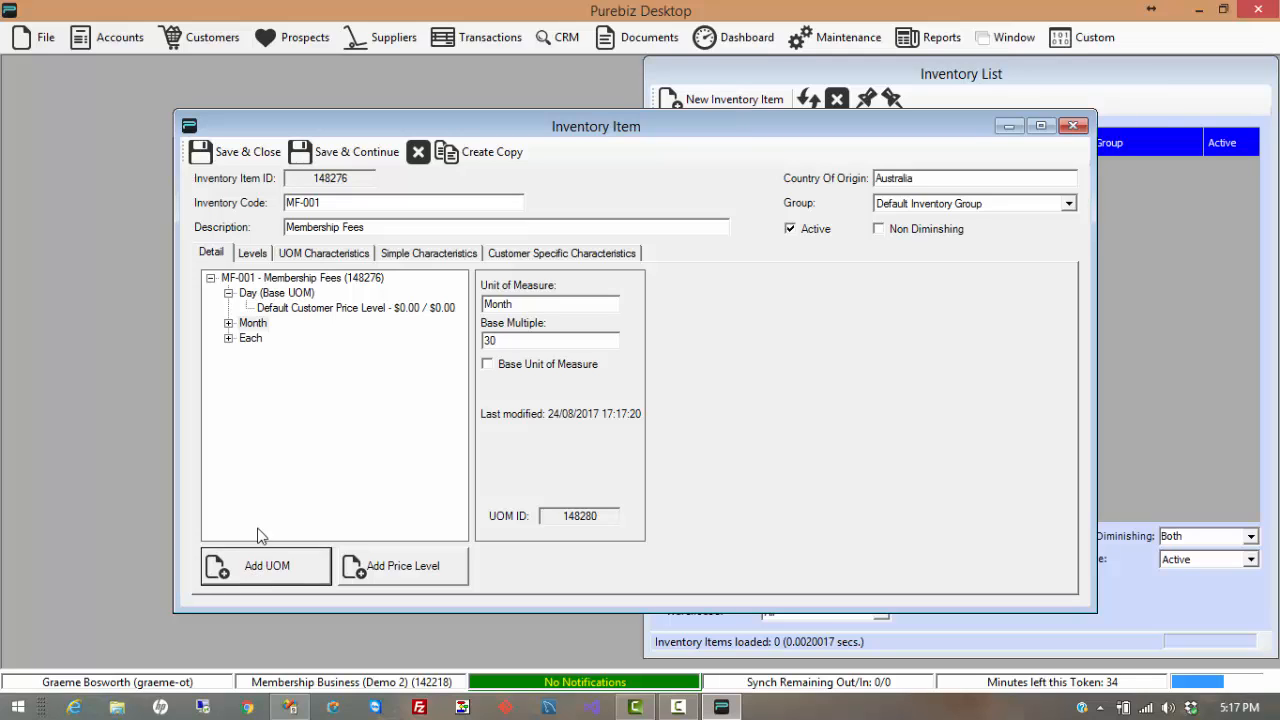
click(250, 338)
click(514, 305)
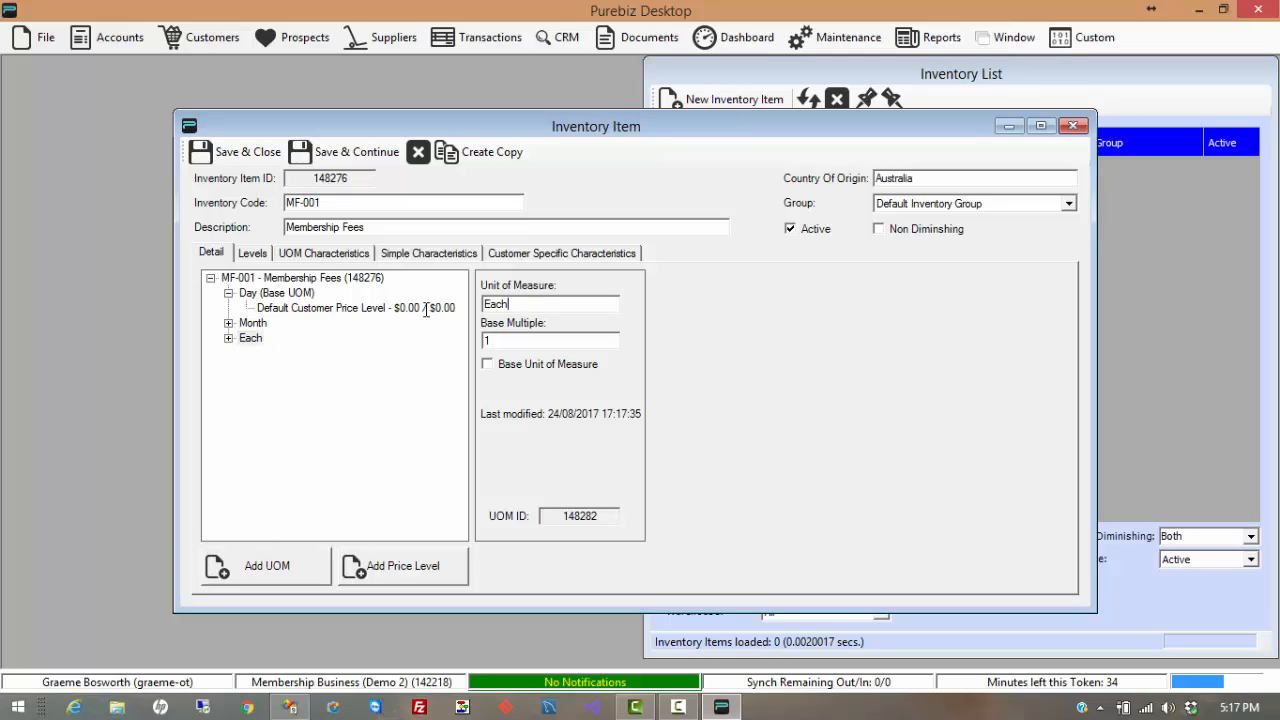
text(six Months)
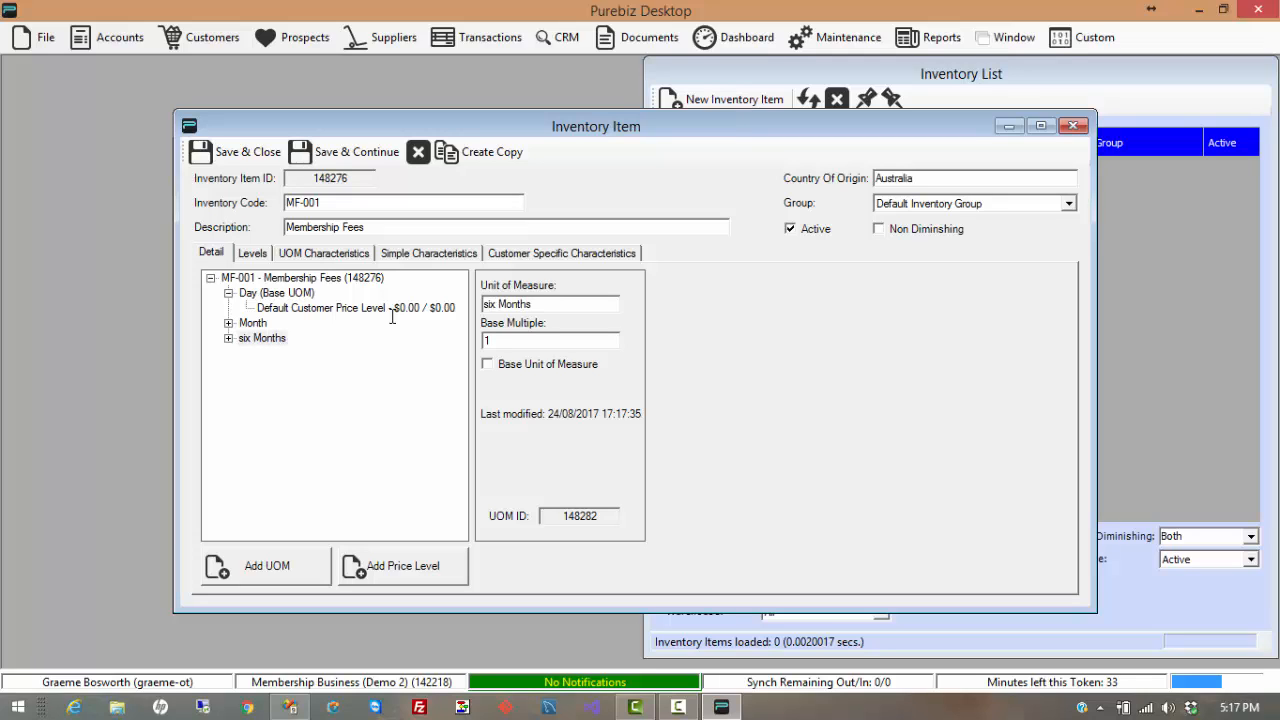
click(490, 304)
key(BackSpace)
text(S)
double_click(578, 344)
text(183)
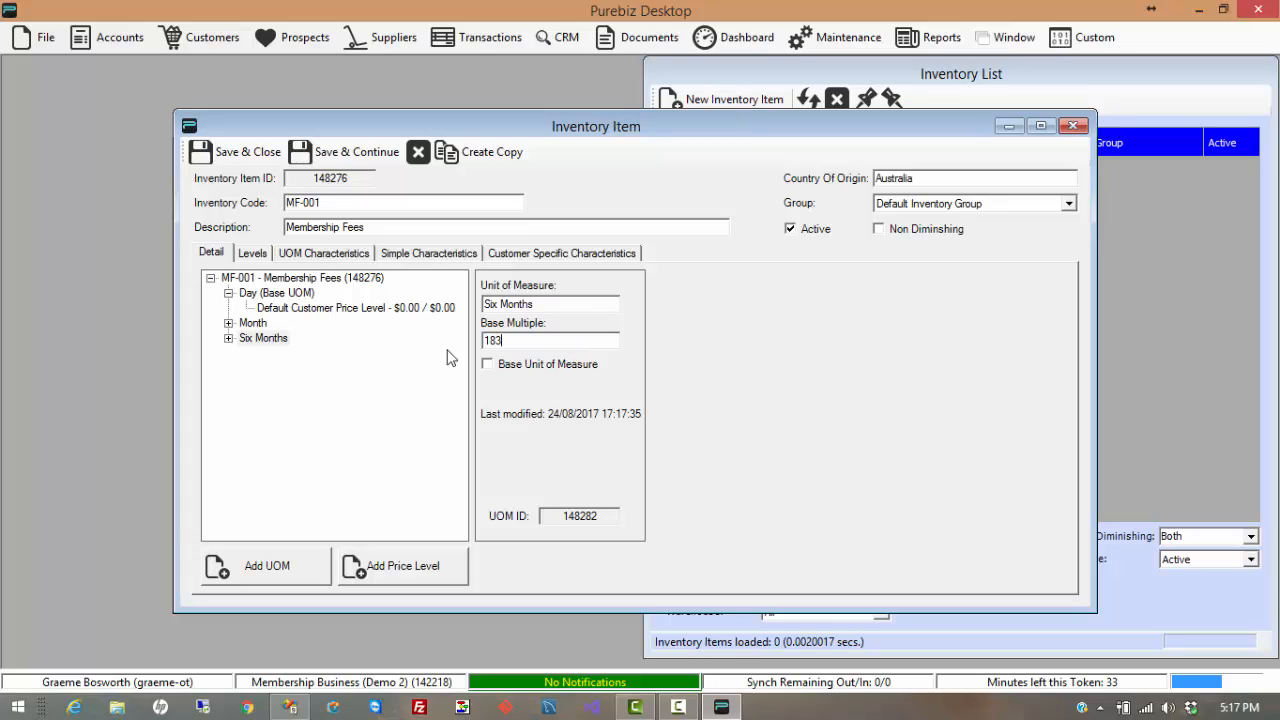
Add a unit of measure named "Year" with a base multiple of 365.
click(272, 567)
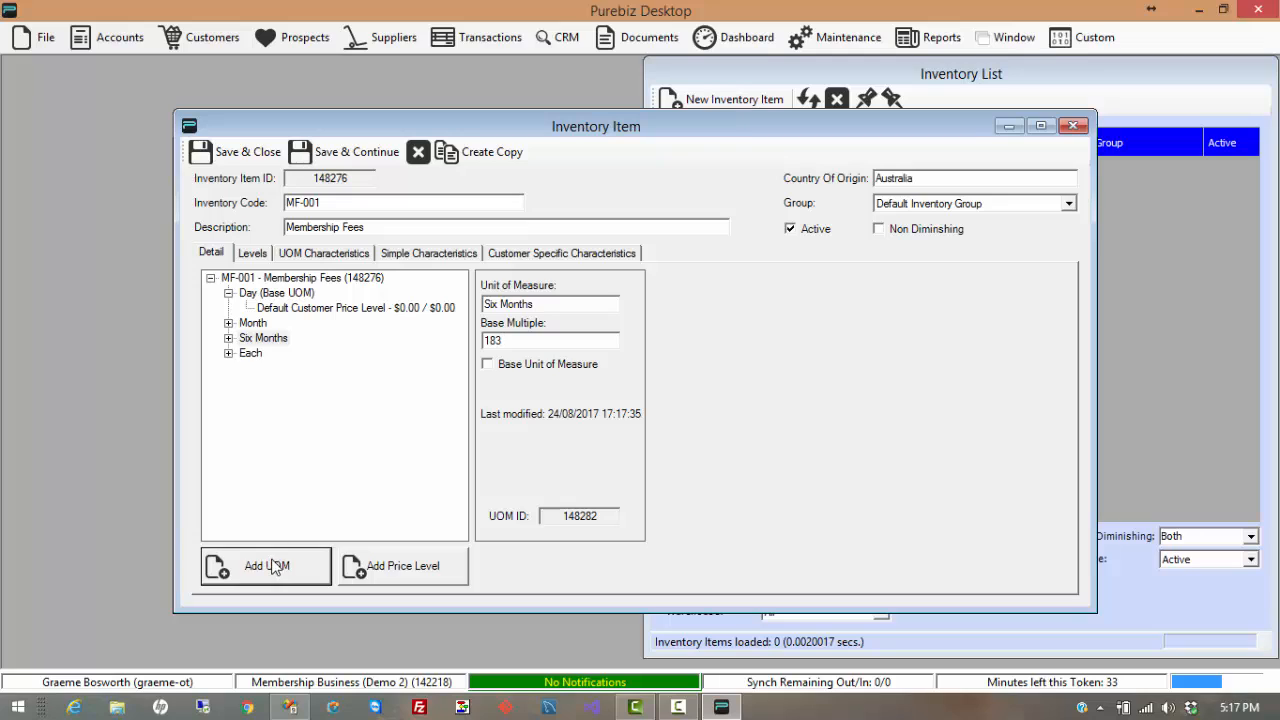
click(254, 356)
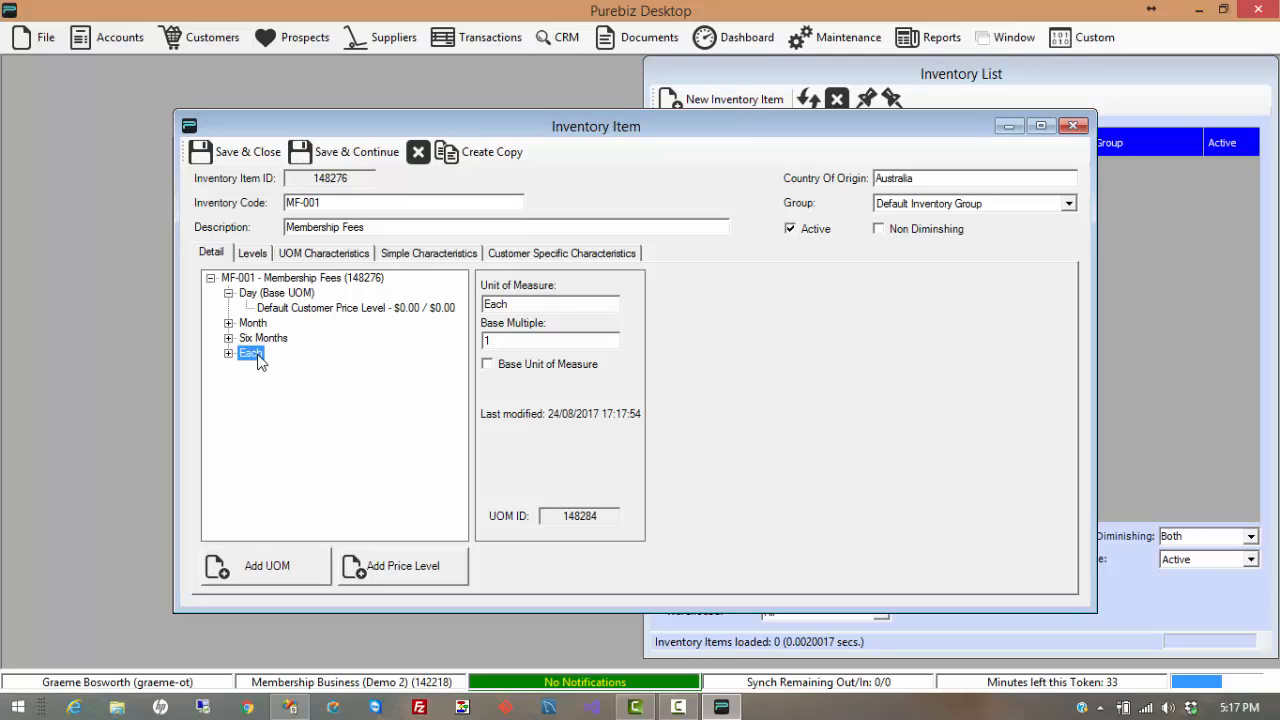
drag(527, 305, 401, 310)
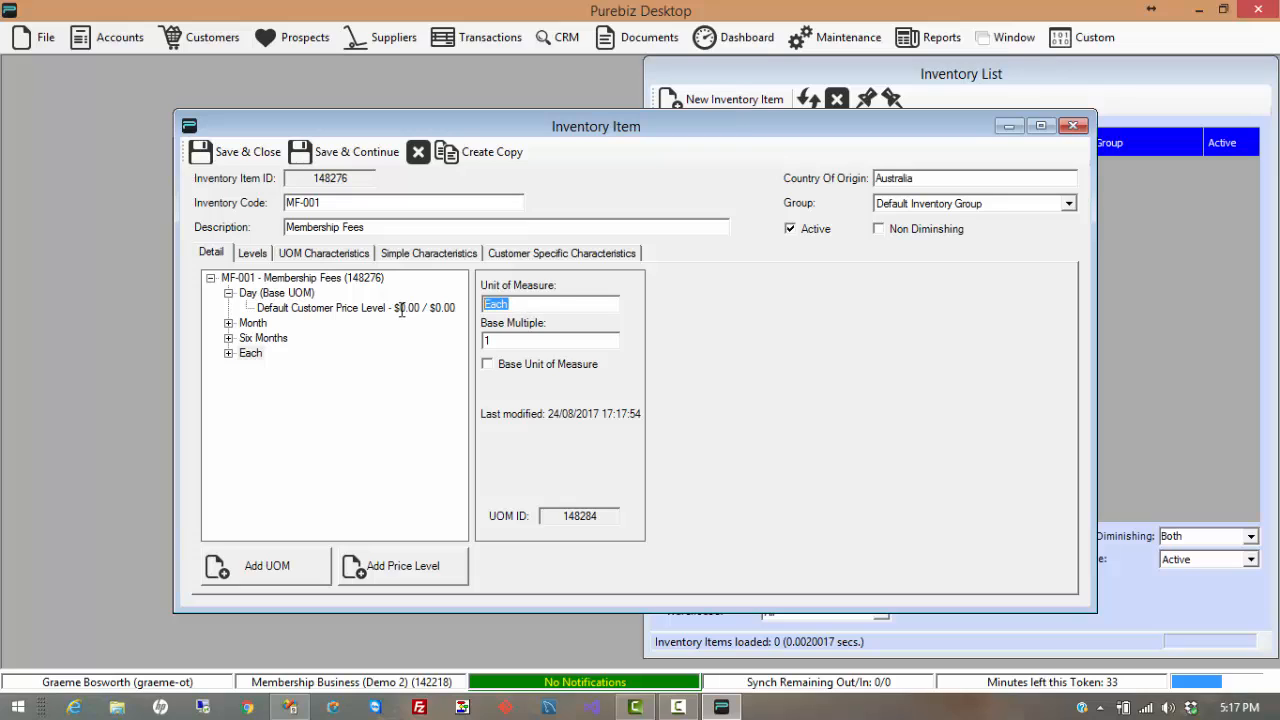
text(Year)
double_click(498, 342)
text(365)
Expand the Month and Year units and set Year's default customer sell price to 120.
double_click(256, 323)
double_click(250, 368)
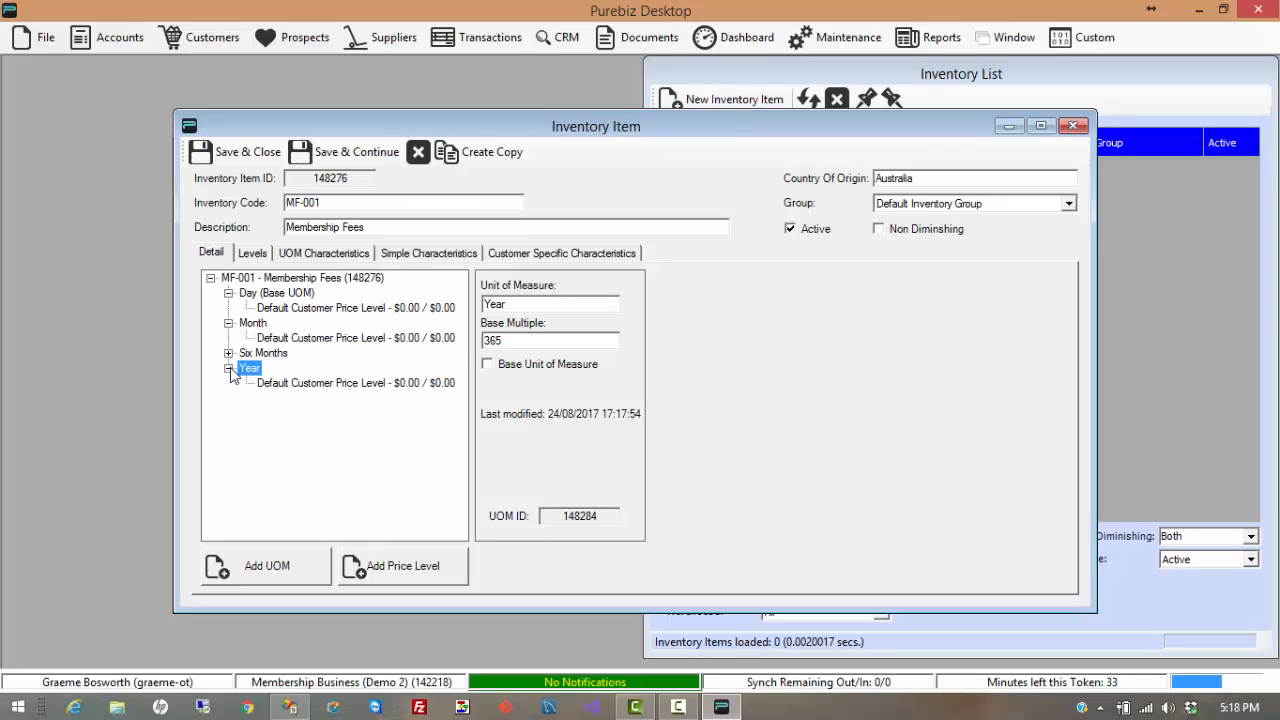
click(367, 383)
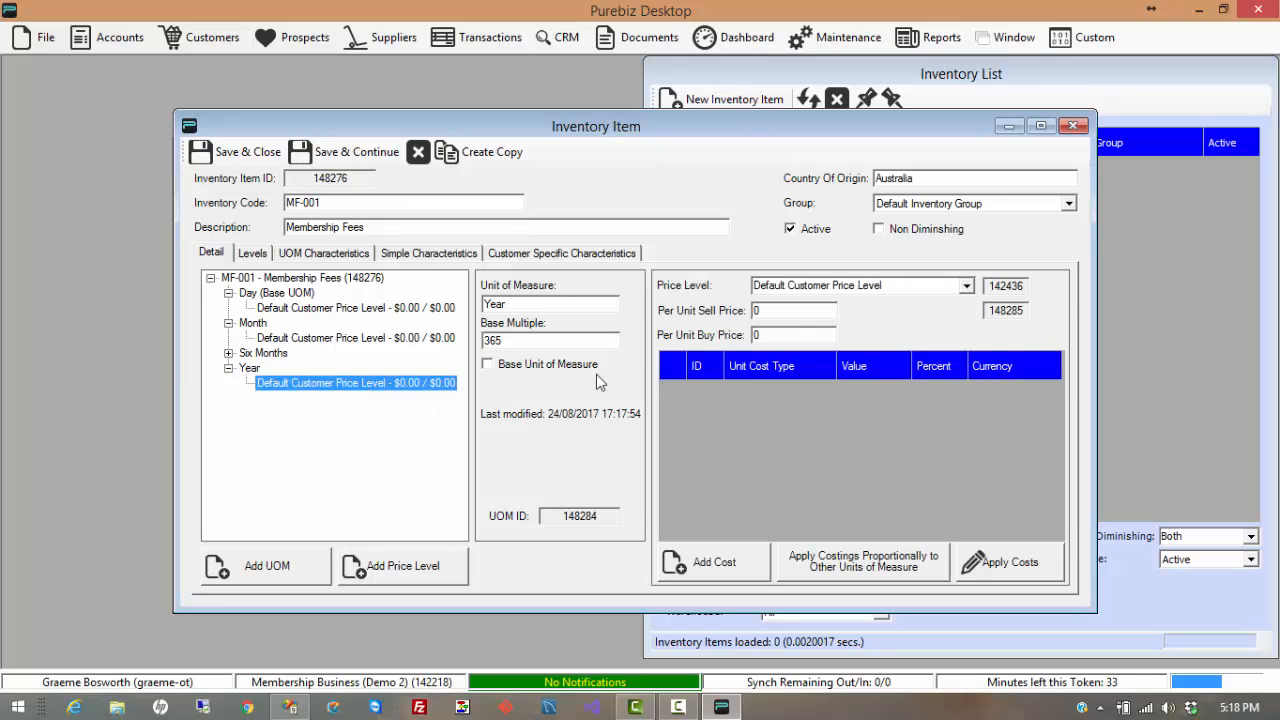
click(754, 311)
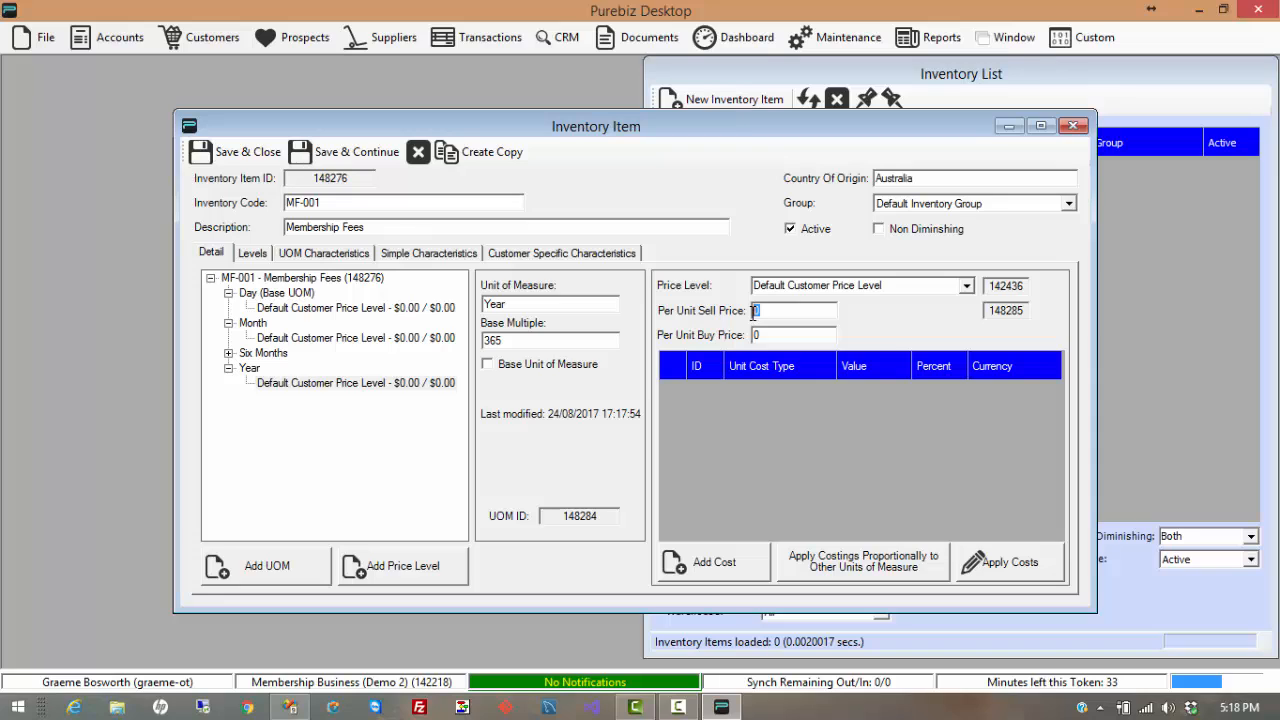
text(120)
Set the per unit sell price of the Six Months default customer price level to 60.
click(283, 356)
click(229, 354)
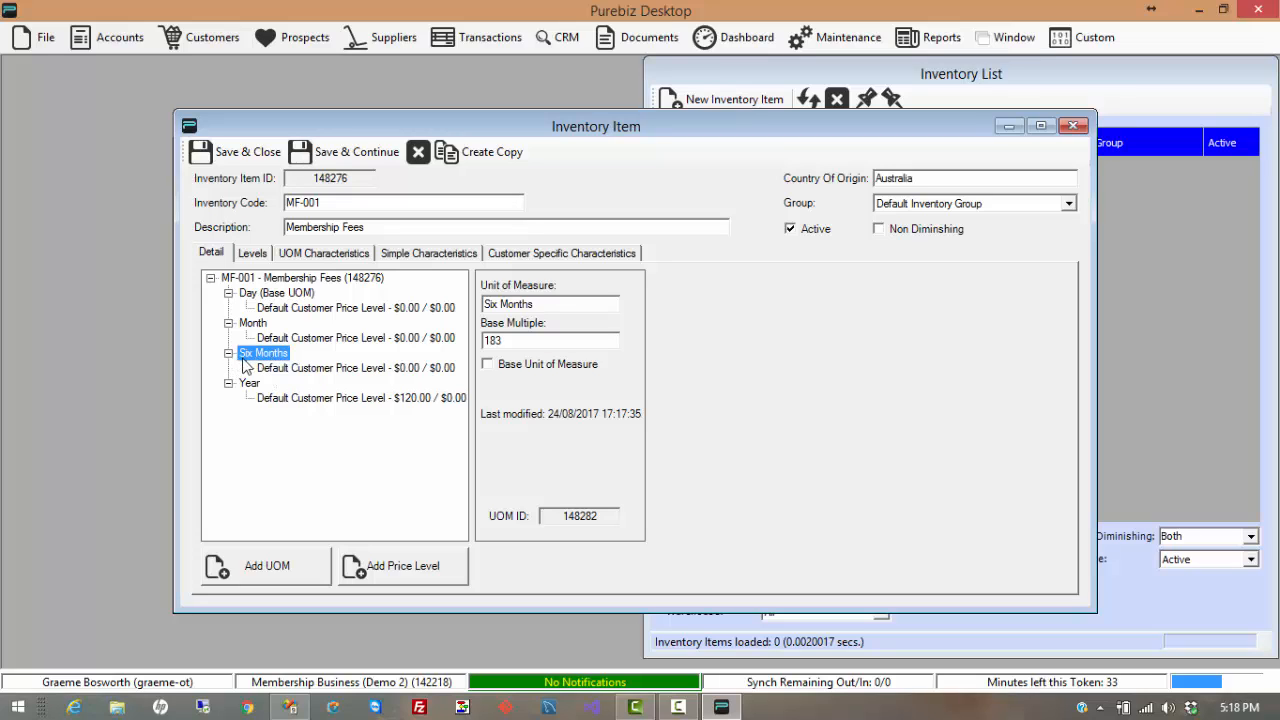
click(396, 368)
drag(812, 310, 712, 313)
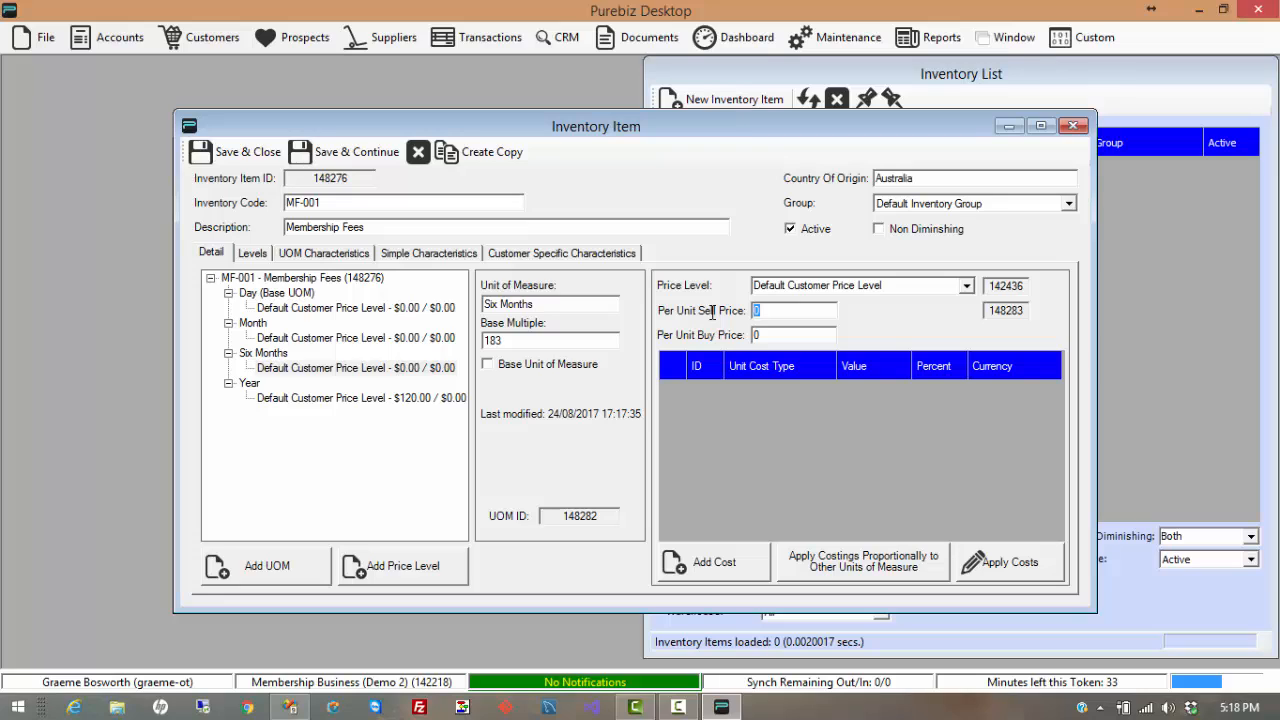
text(20)
key(BackSpace)
key(BackSpace)
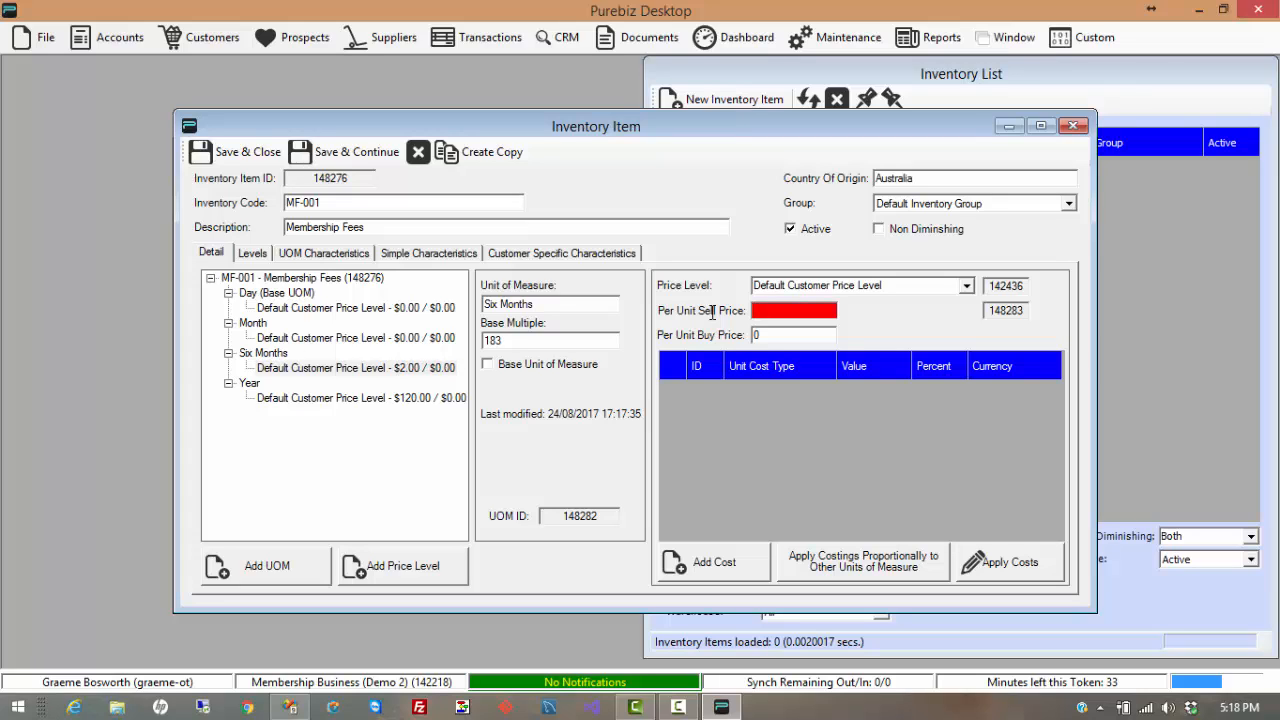
text(60)
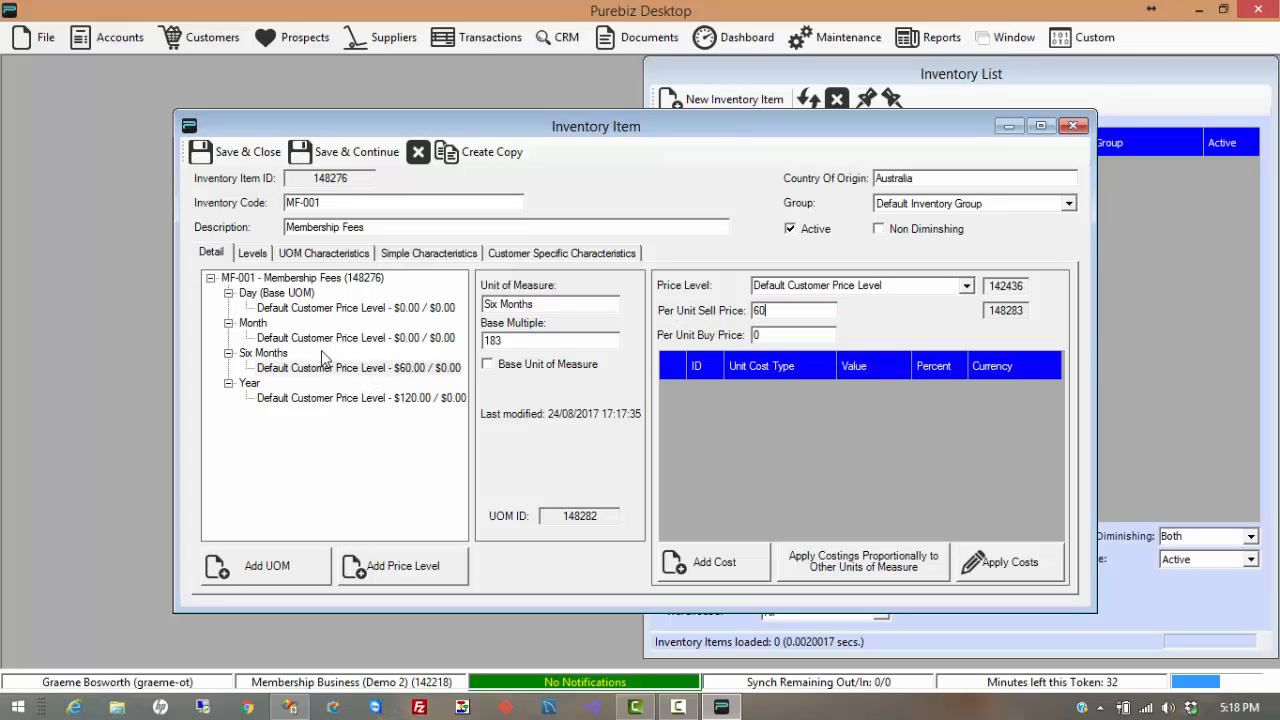
Set the default customer sell price to 20 for the Month unit and 0.33 for the Day unit.
click(327, 340)
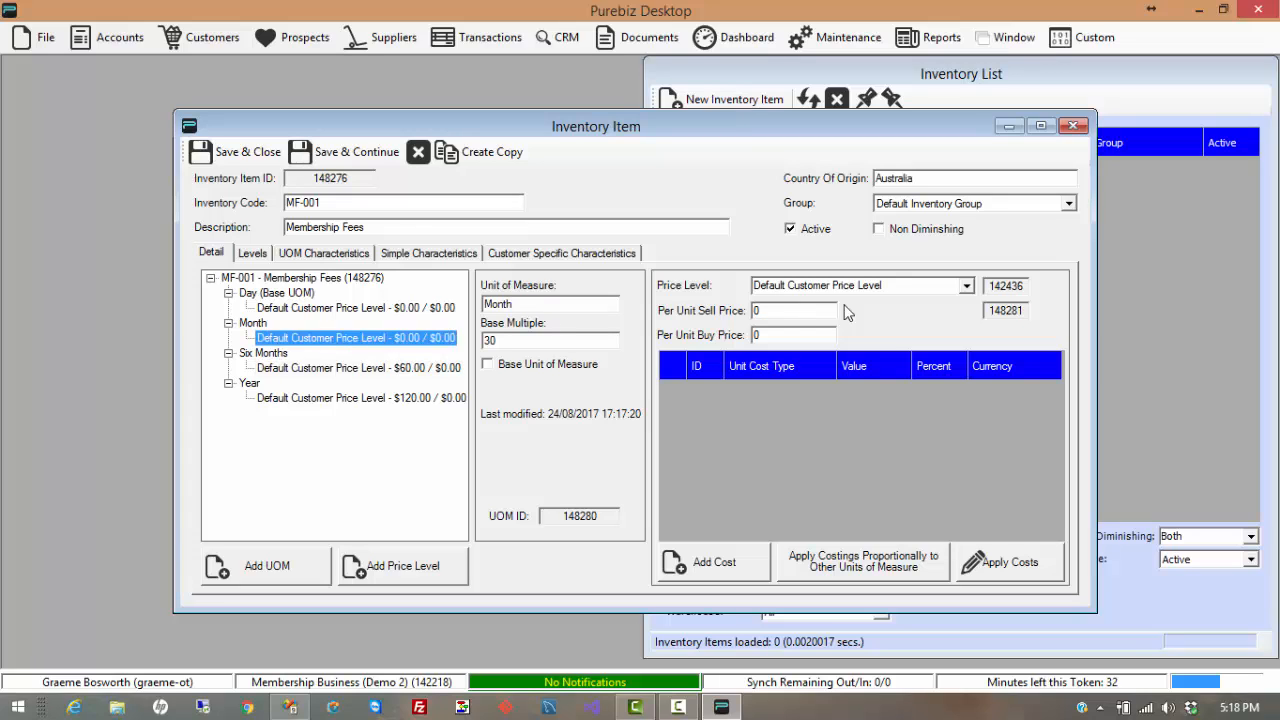
click(780, 311)
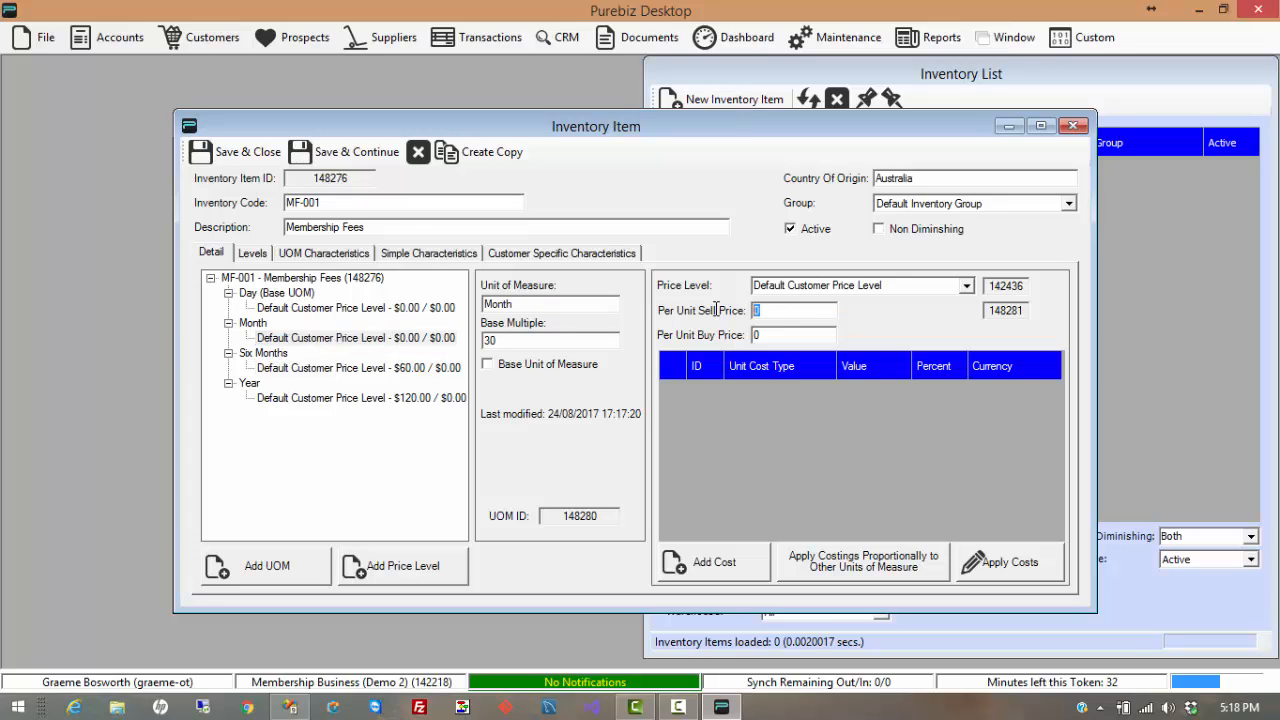
text(20)
click(378, 310)
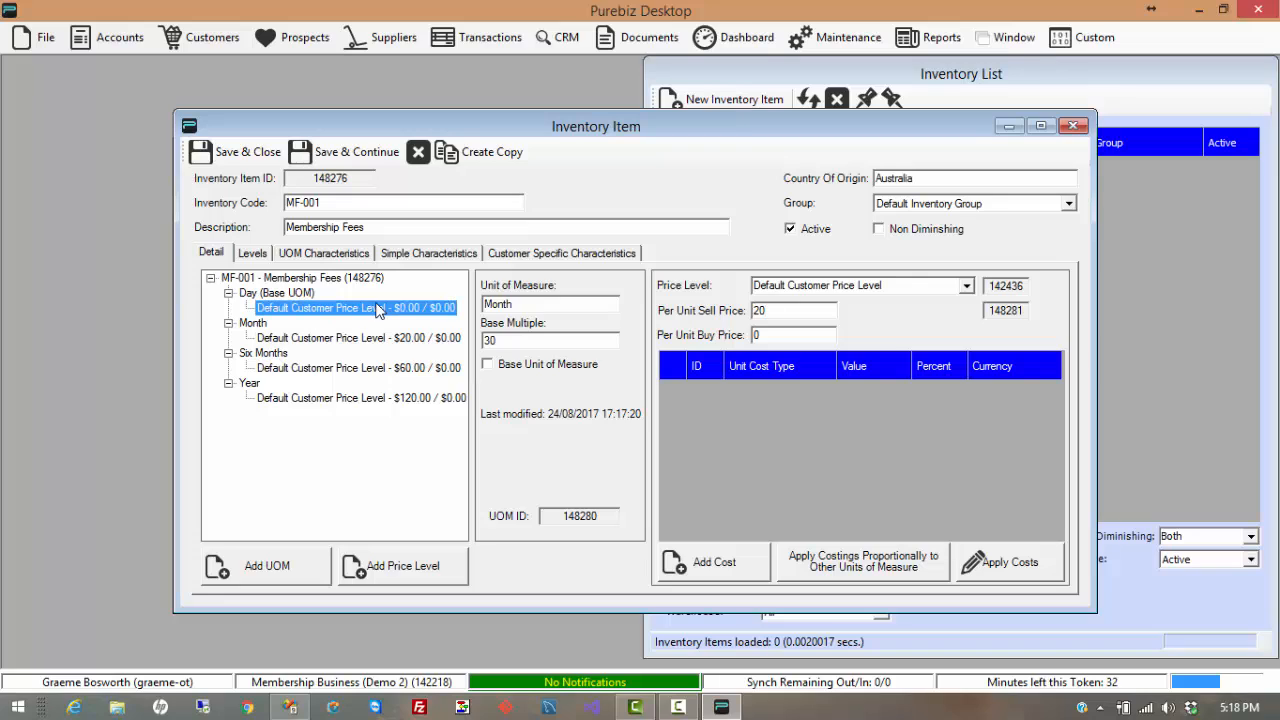
click(782, 313)
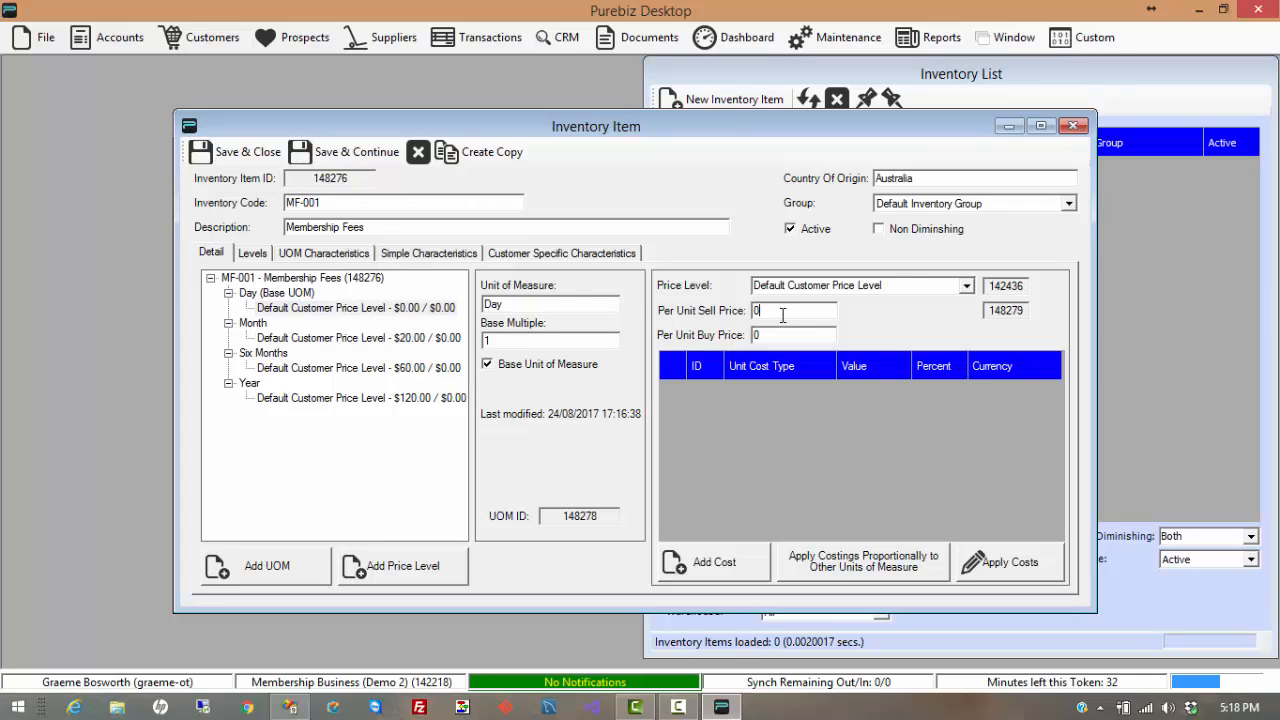
text(.33)
click(819, 335)
Assign the item to the Memberships Fees group, mark it non-diminishing, and save and close it.
click(1070, 205)
click(916, 245)
click(878, 229)
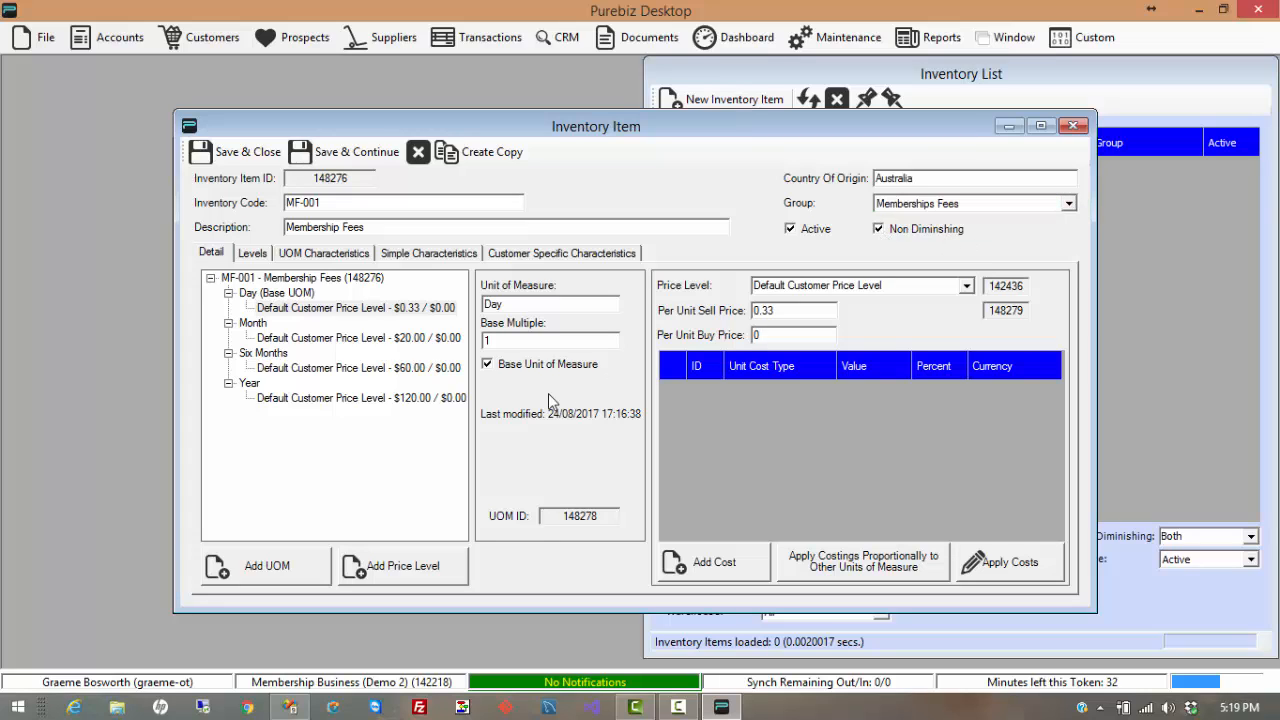
click(241, 151)
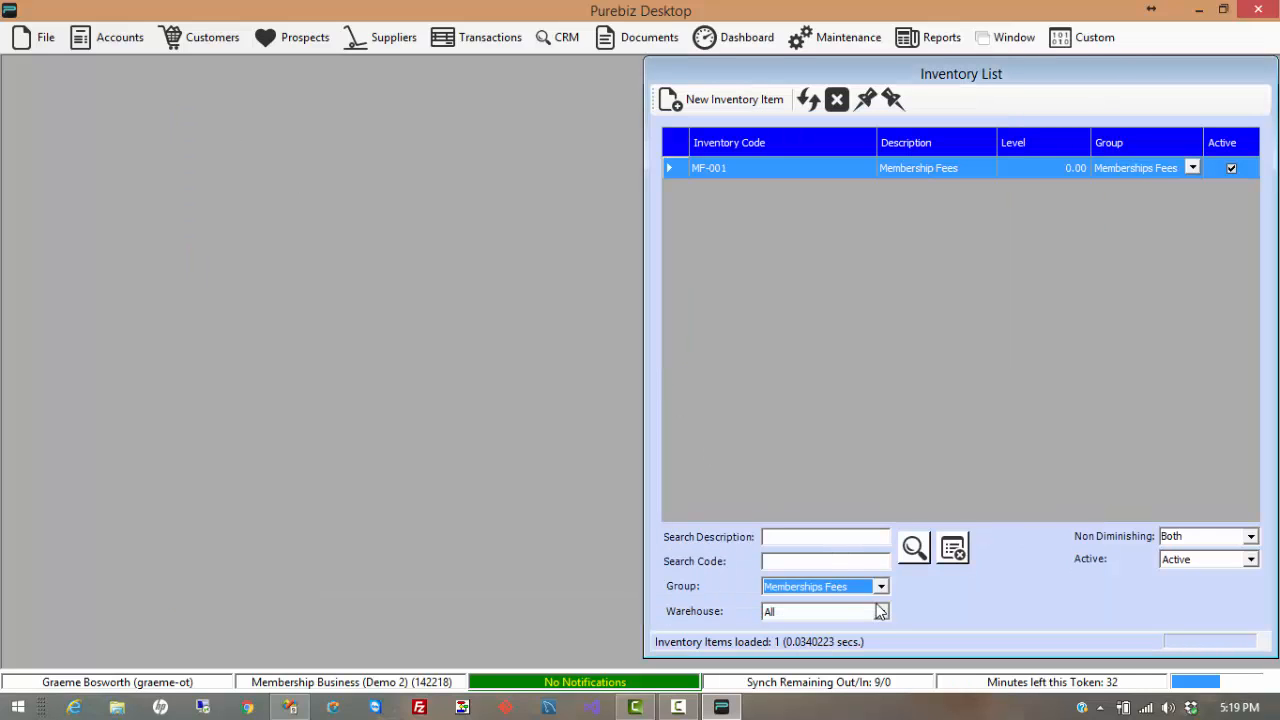
Create another inventory item with the code JF-001 and the description "Joing Fee".
click(748, 100)
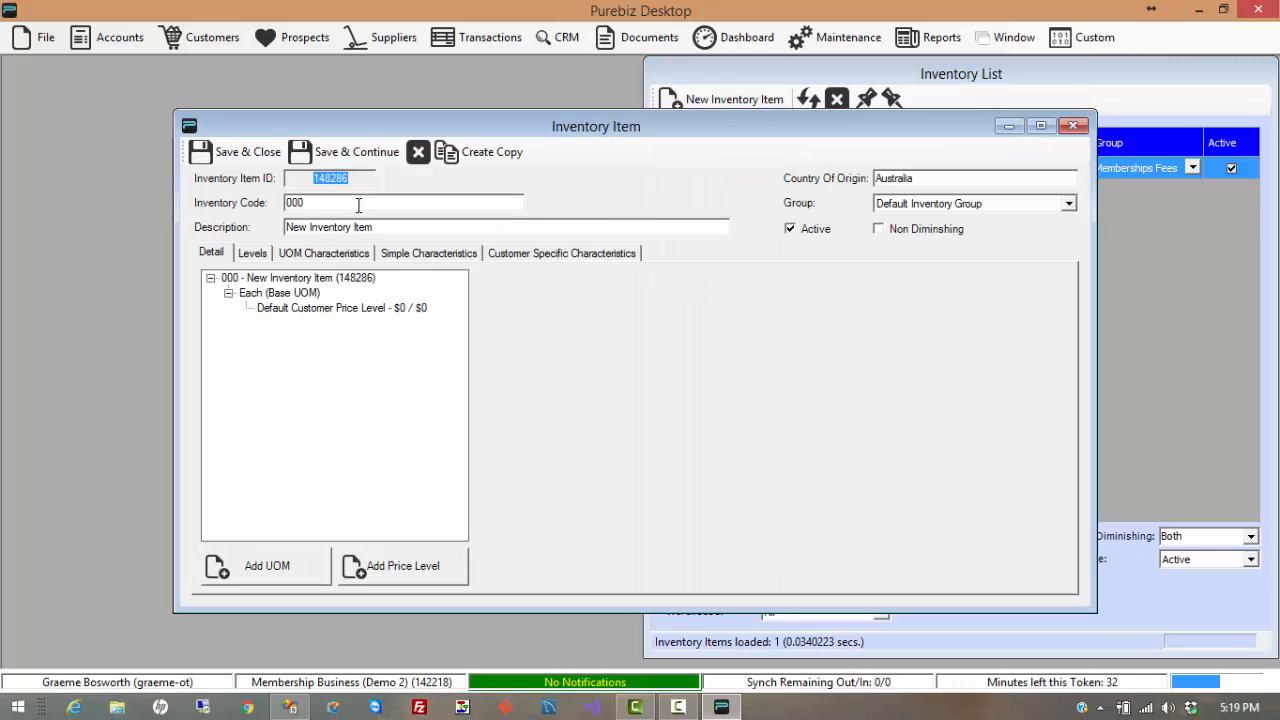
key(Tab)
text(JF-001)
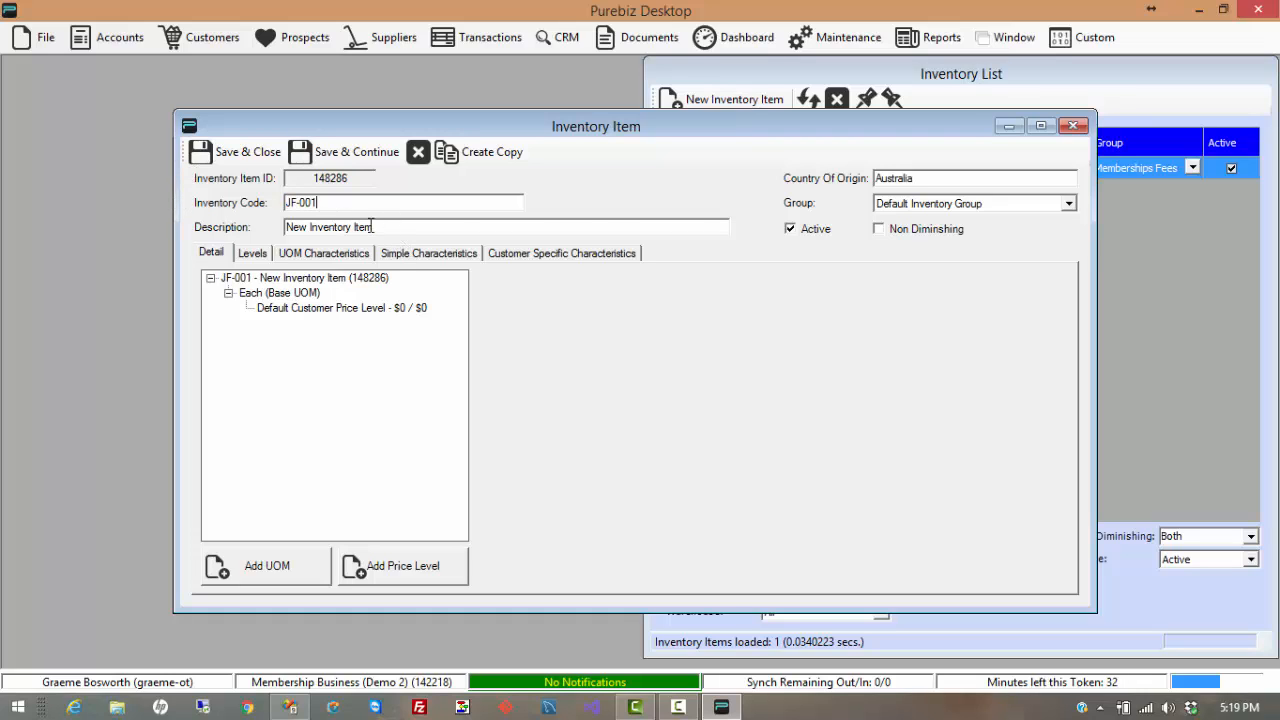
drag(371, 227, 278, 227)
text(J)
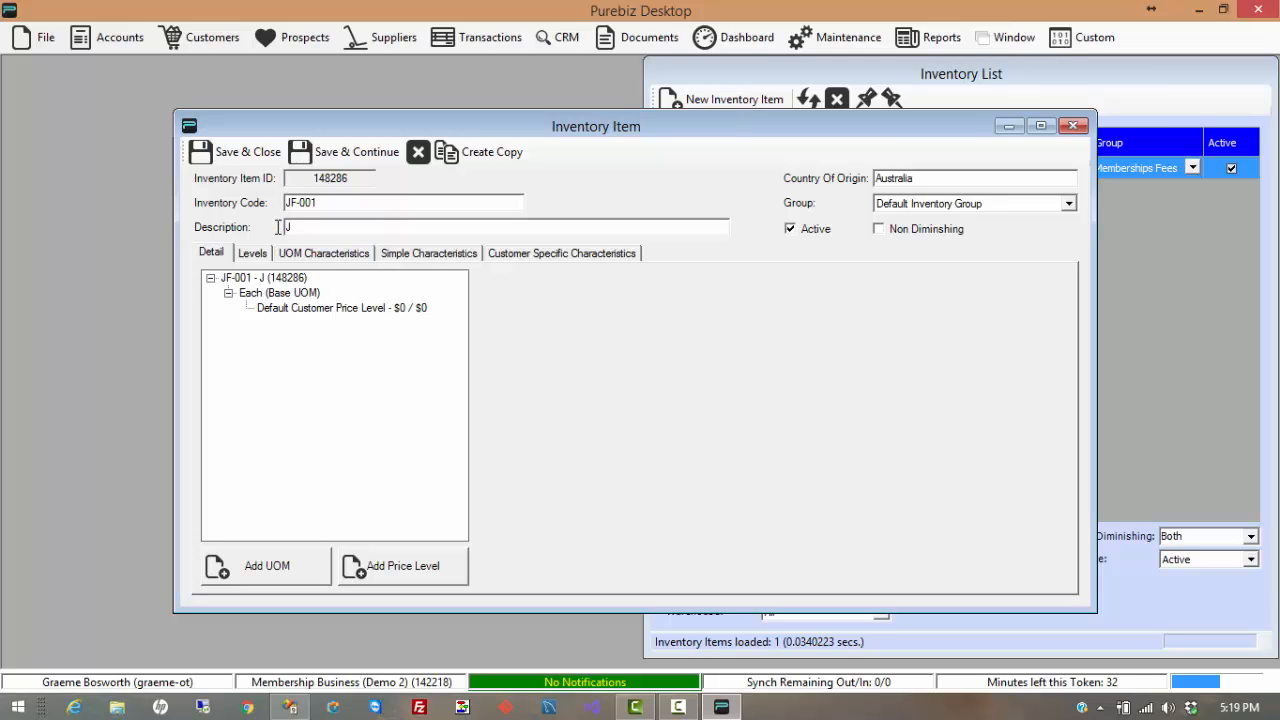
text(oing Fee)
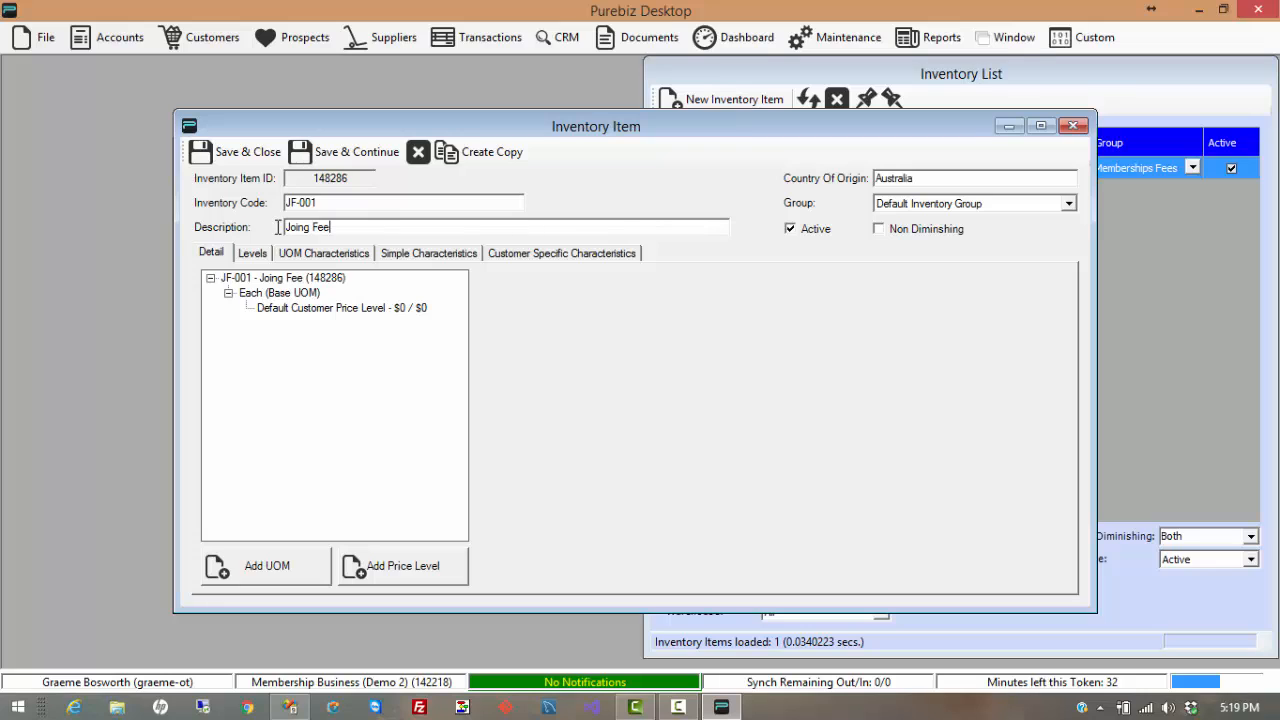
Set the per unit sell price of the joining fee's default customer price level to 40 for the Each unit.
click(259, 294)
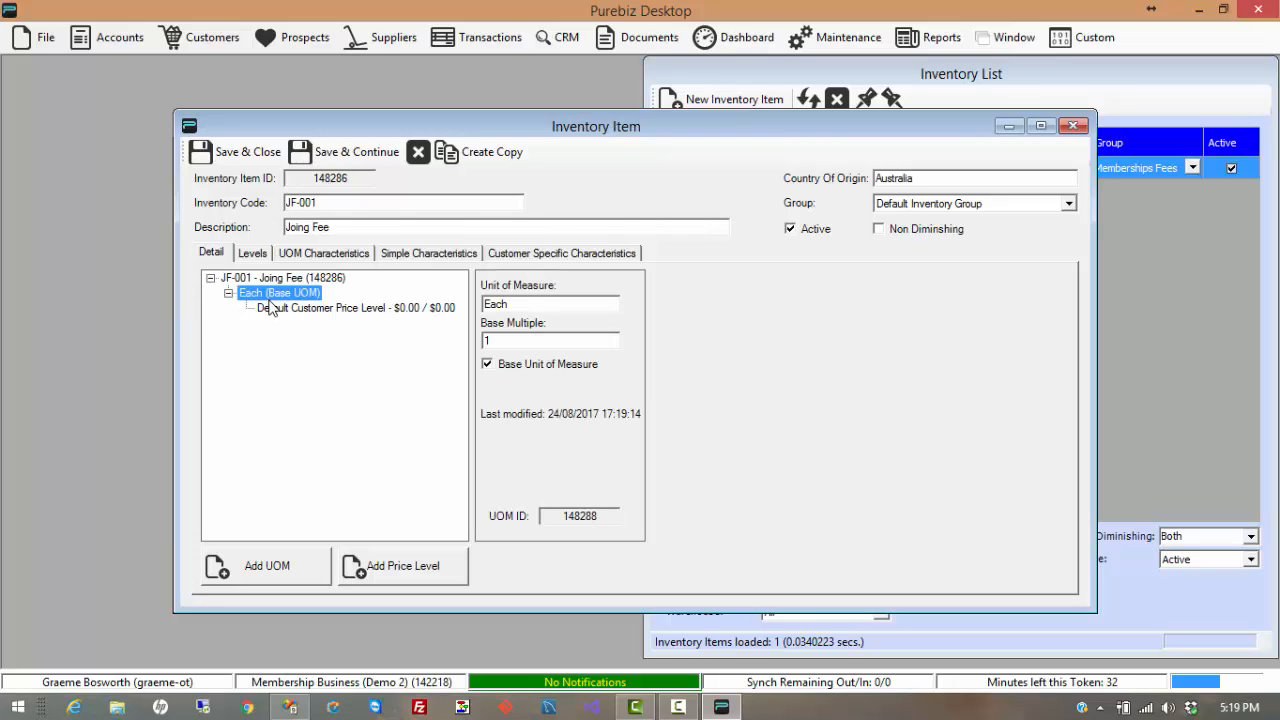
click(334, 314)
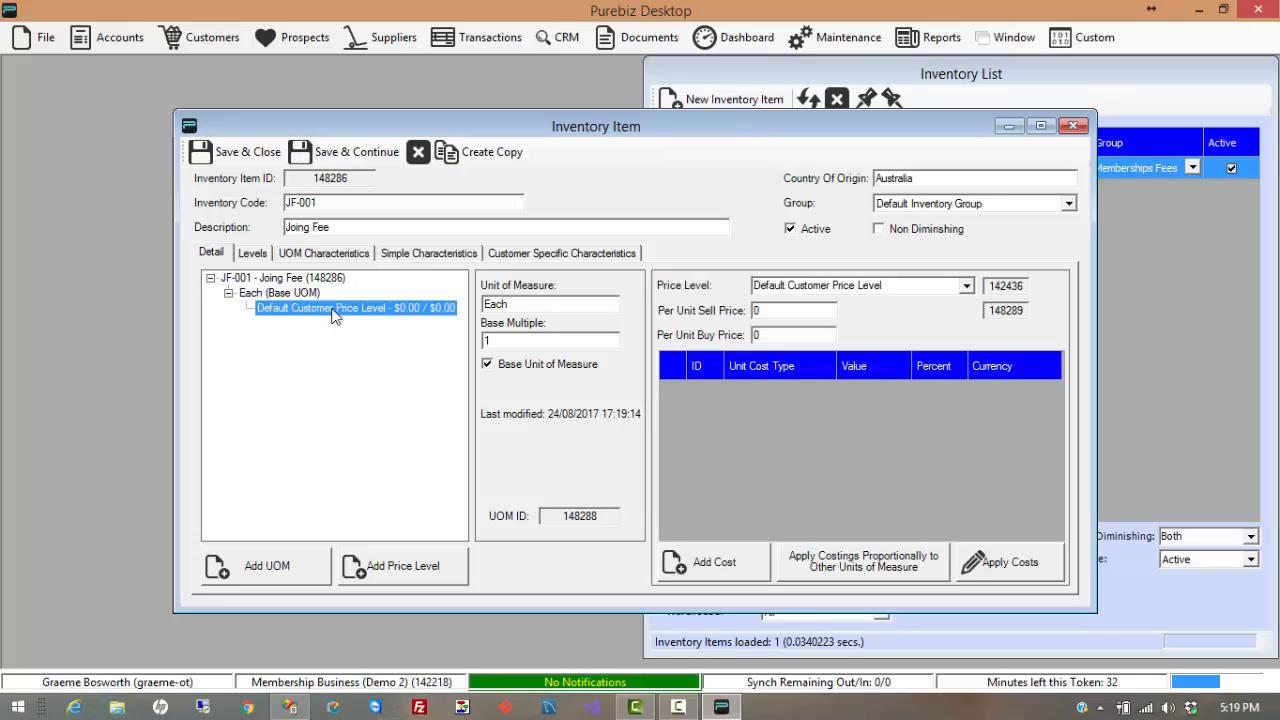
click(783, 311)
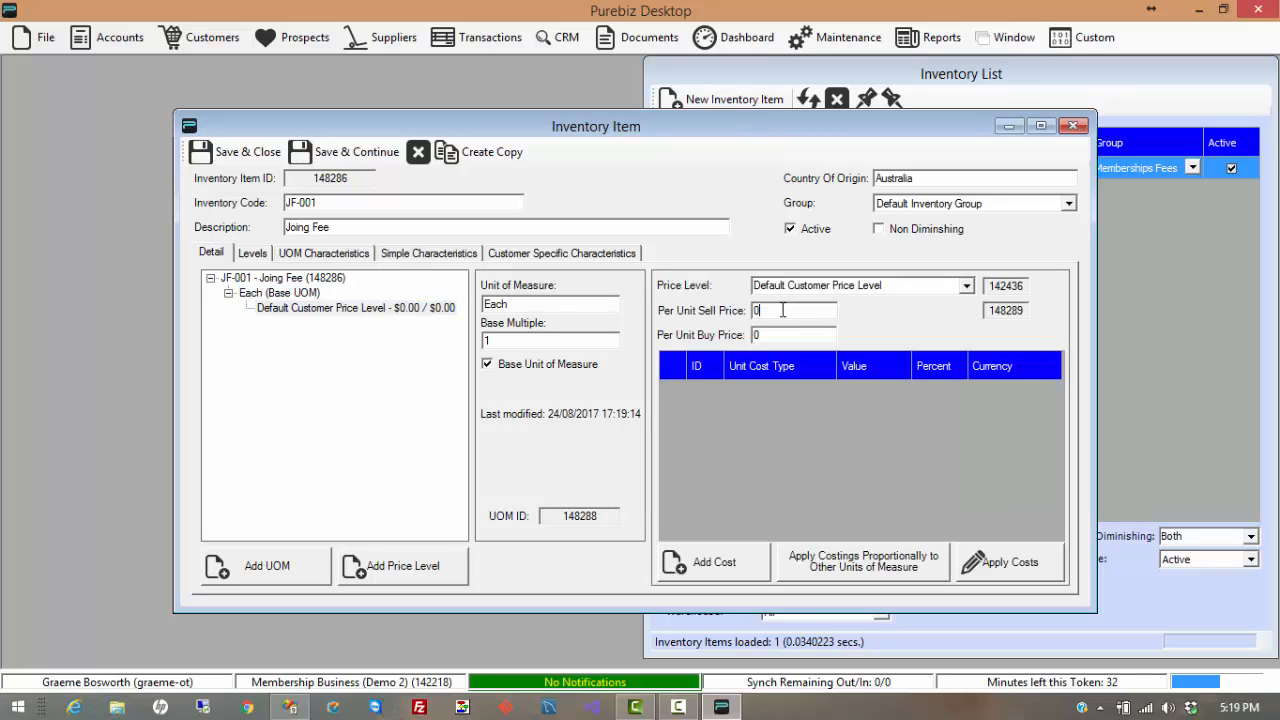
text(40)
click(799, 334)
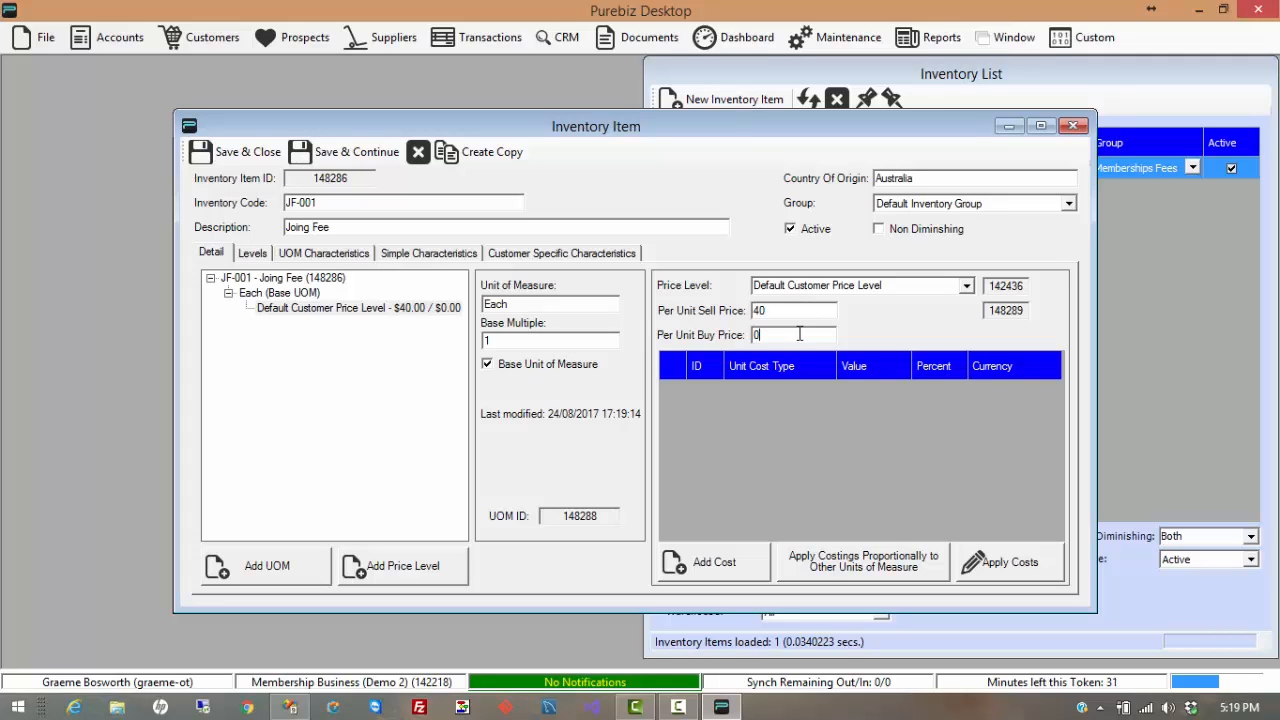
Mark the item non-diminishing, assign it to the Joining Fees group, and save it, closing the item and the inventory list.
click(880, 230)
click(1068, 204)
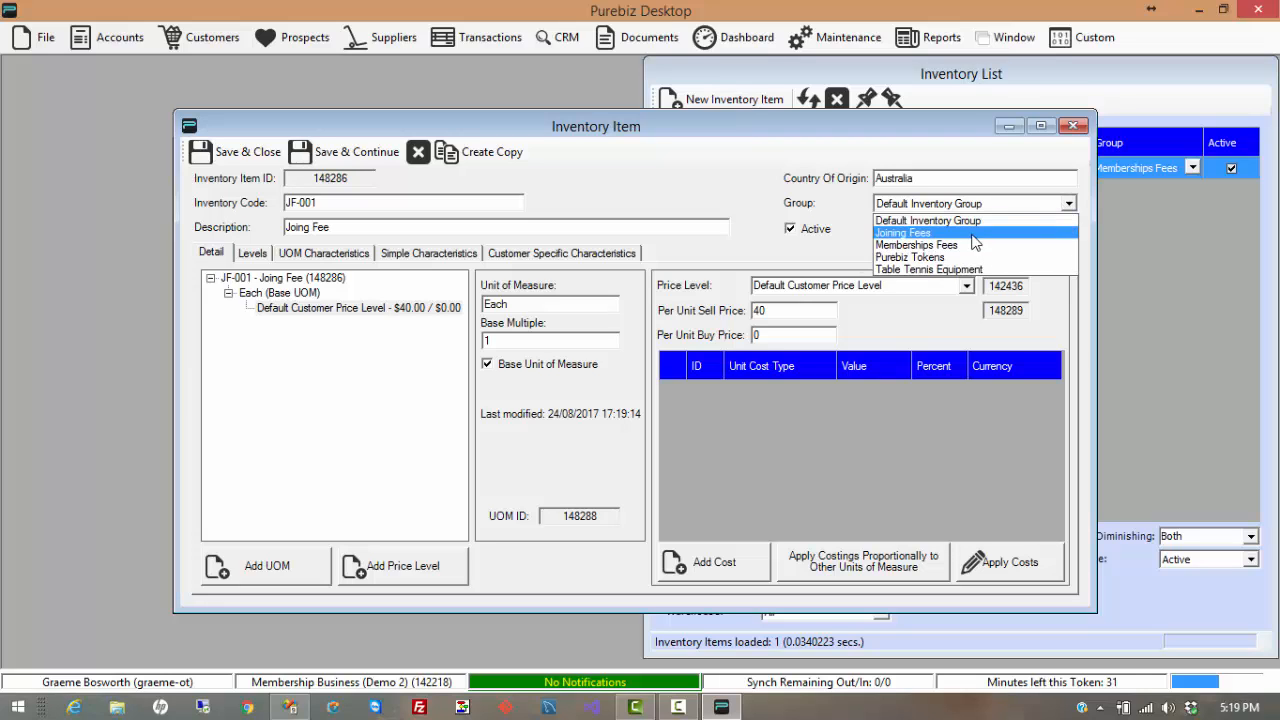
click(975, 233)
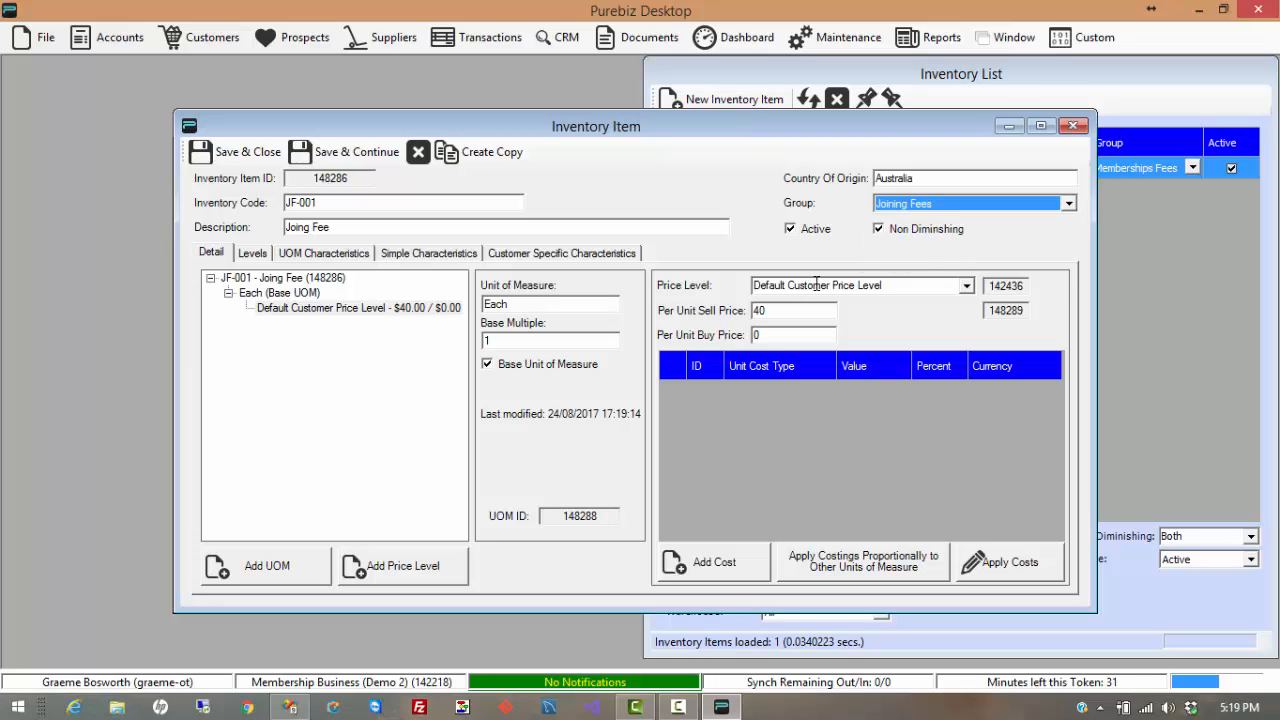
click(245, 153)
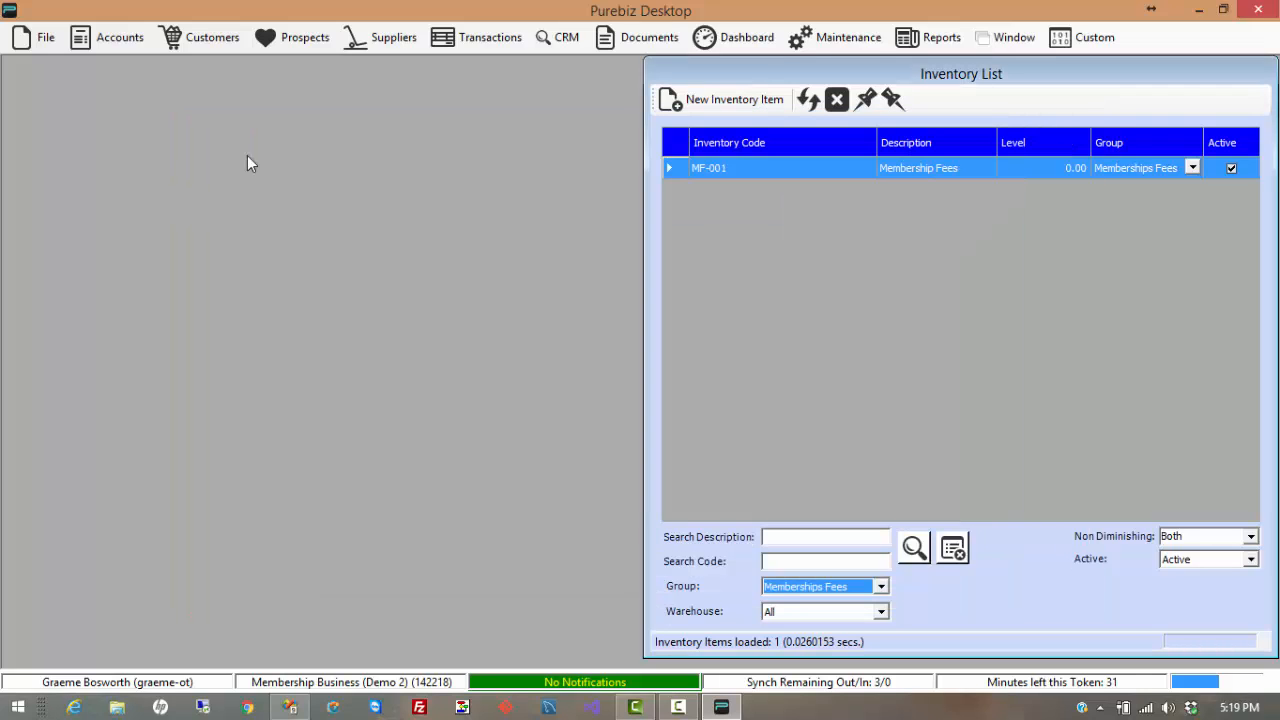
click(831, 99)
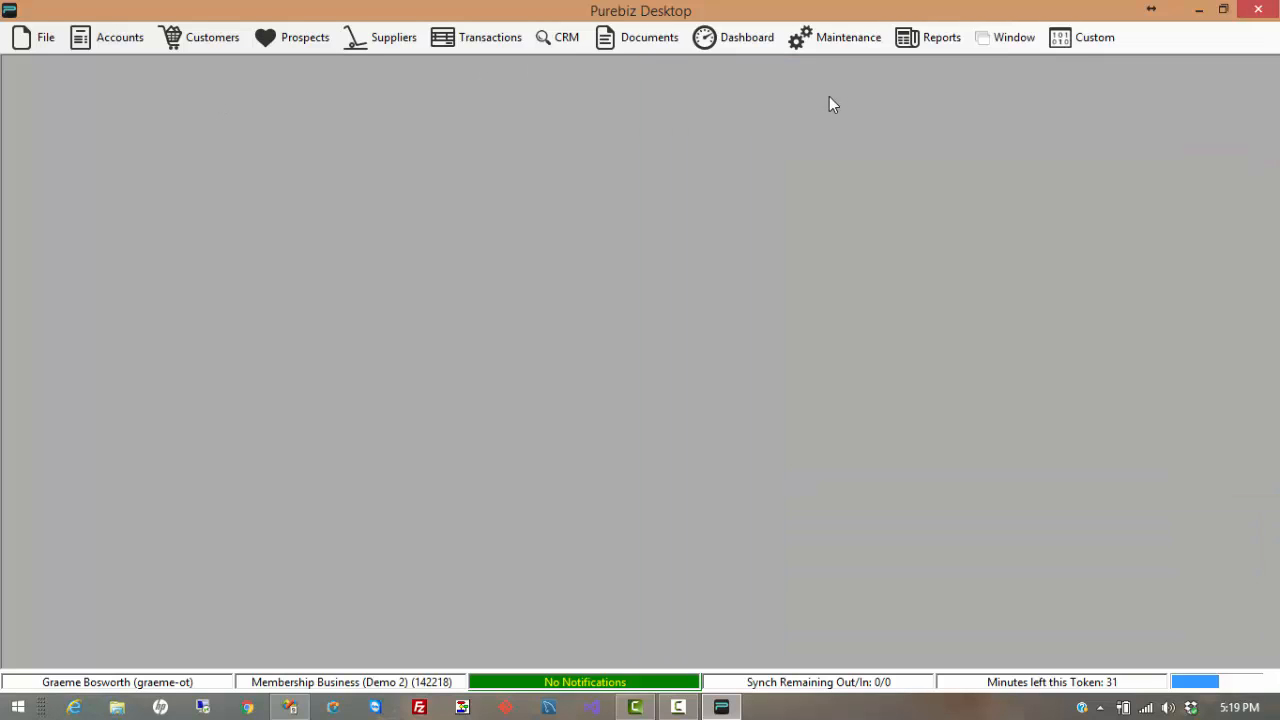
In the system's membership settings, set the auto renew product to Membership Fees with Year as default unit of measure, and save.
click(843, 43)
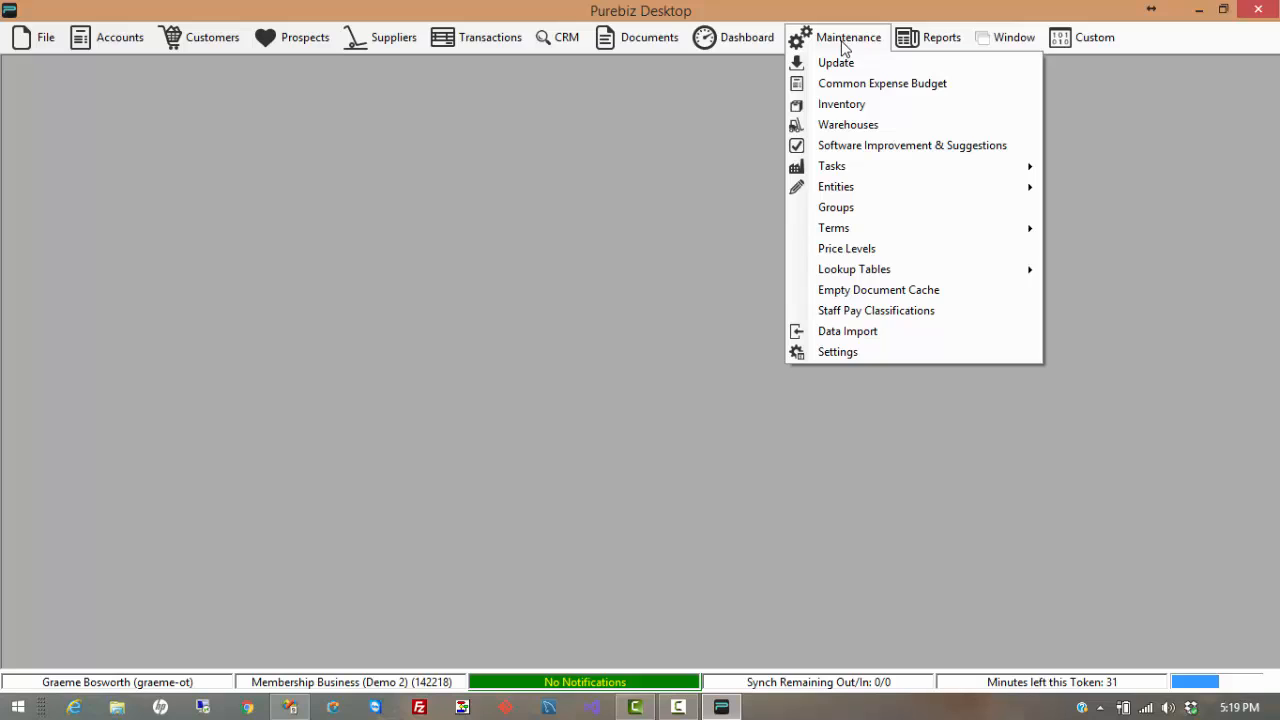
click(825, 350)
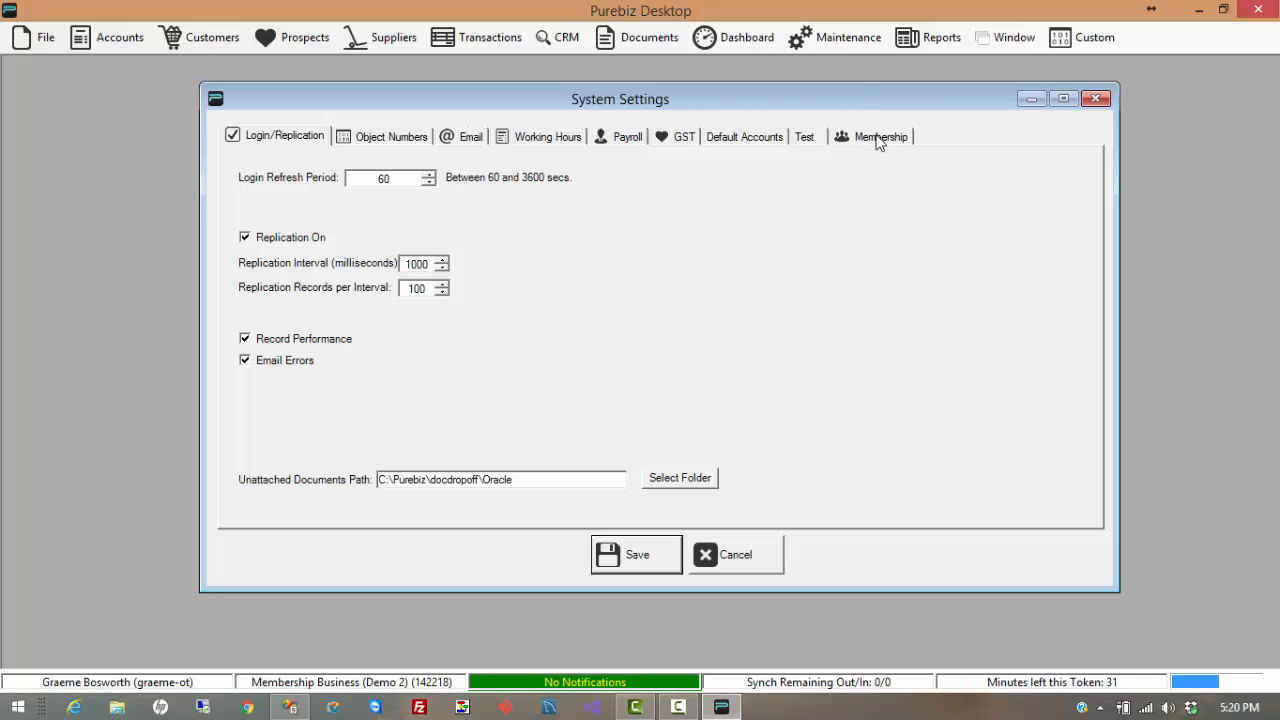
click(878, 138)
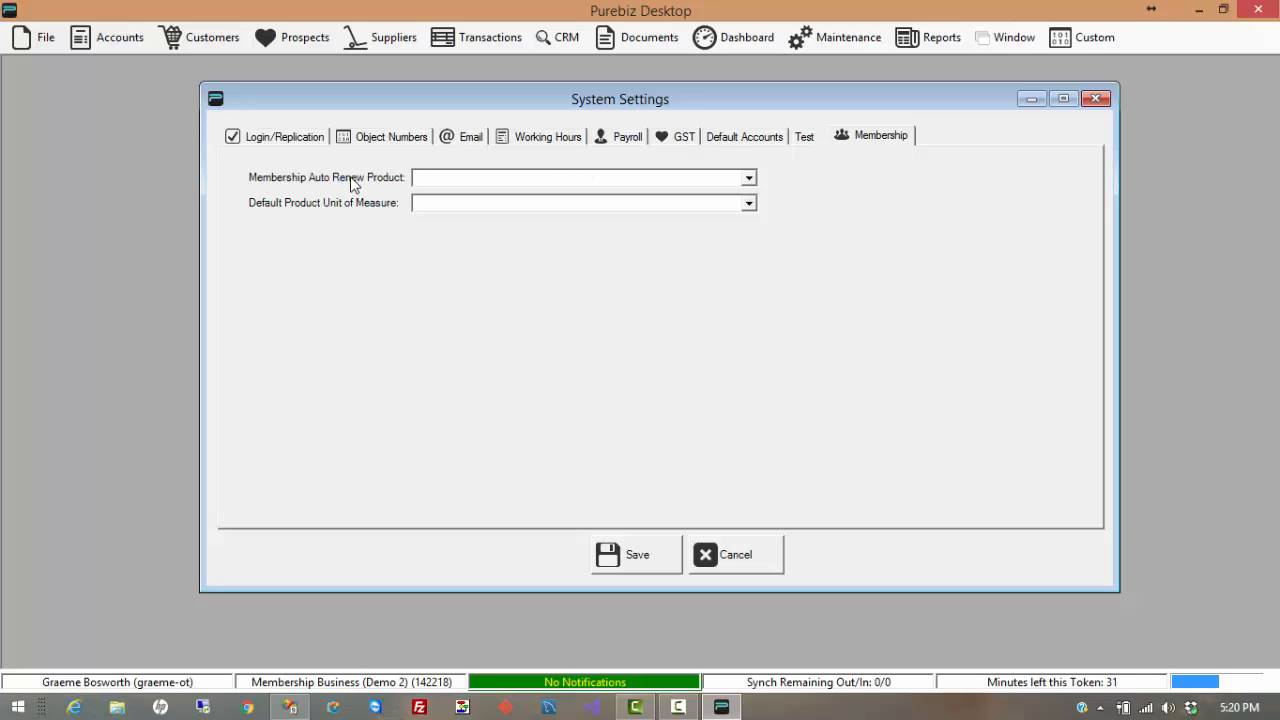
click(749, 179)
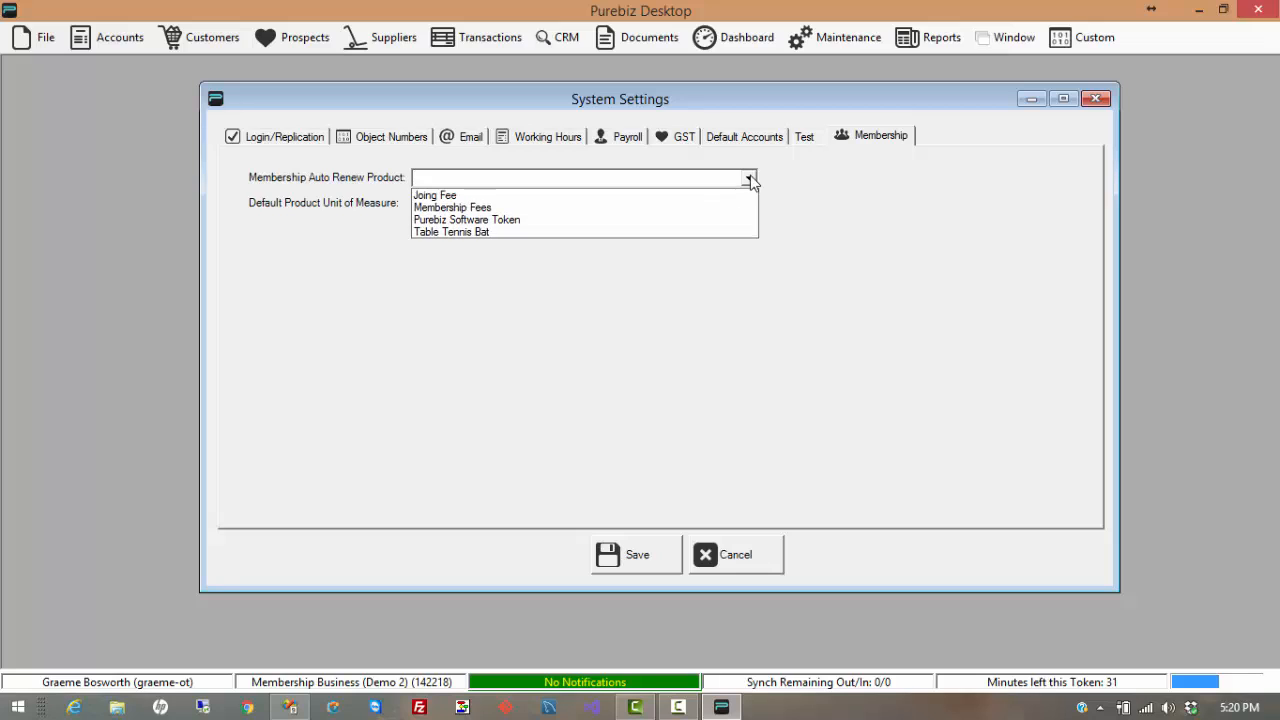
click(475, 208)
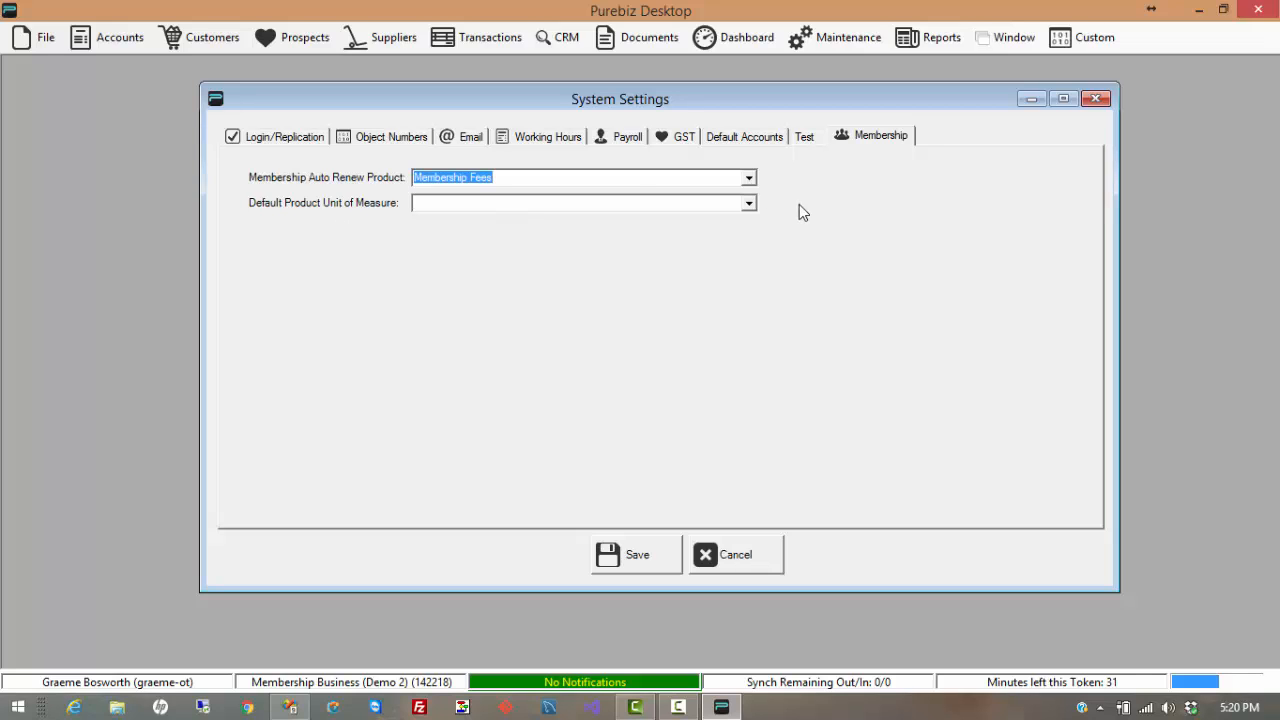
click(748, 205)
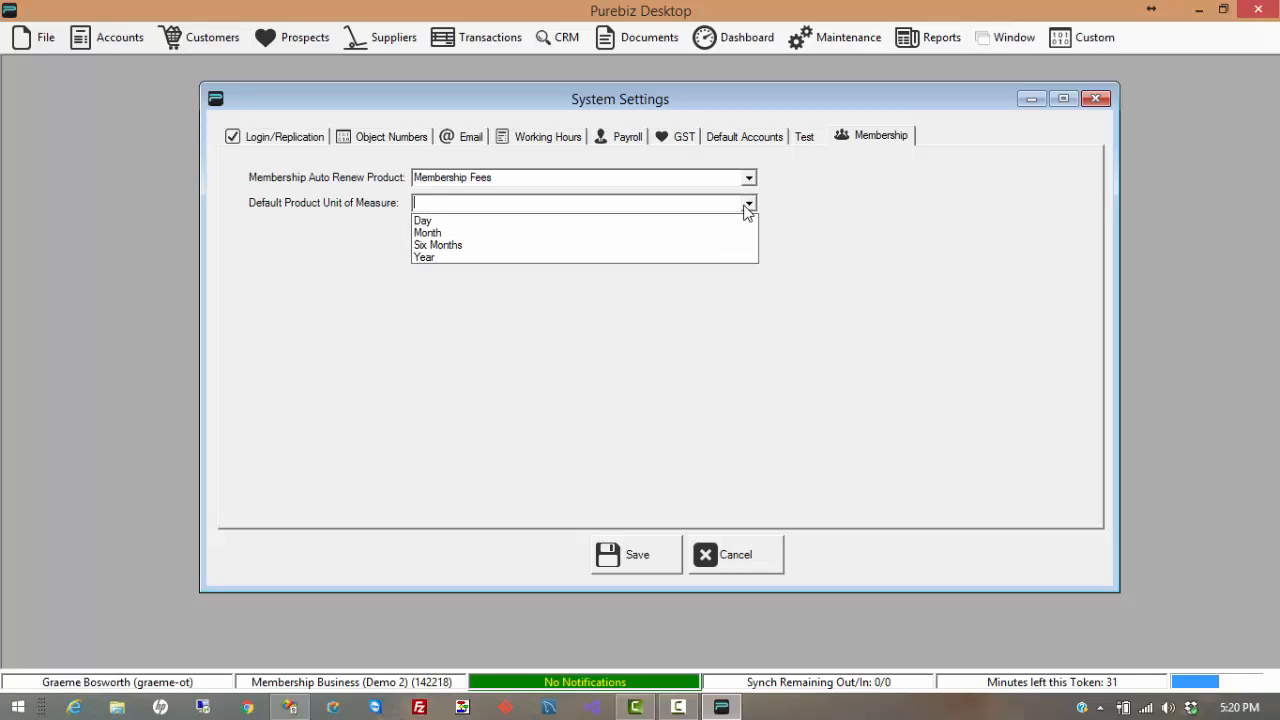
click(477, 259)
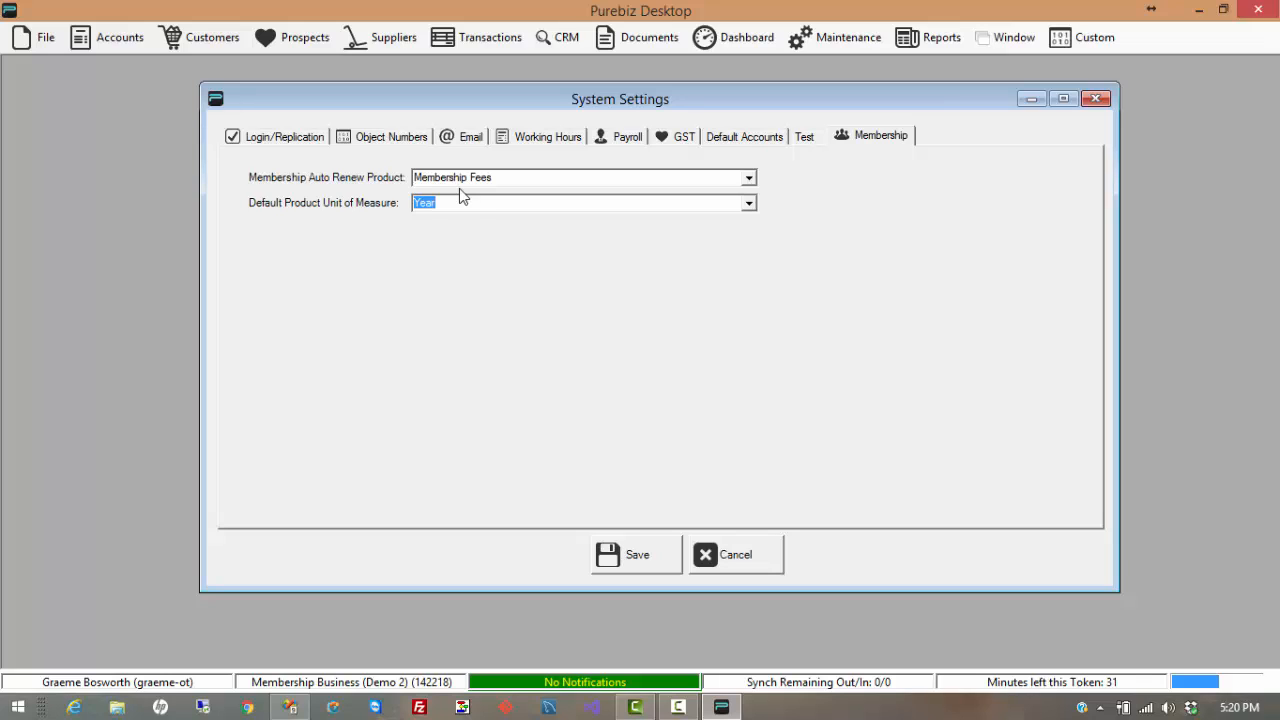
click(640, 557)
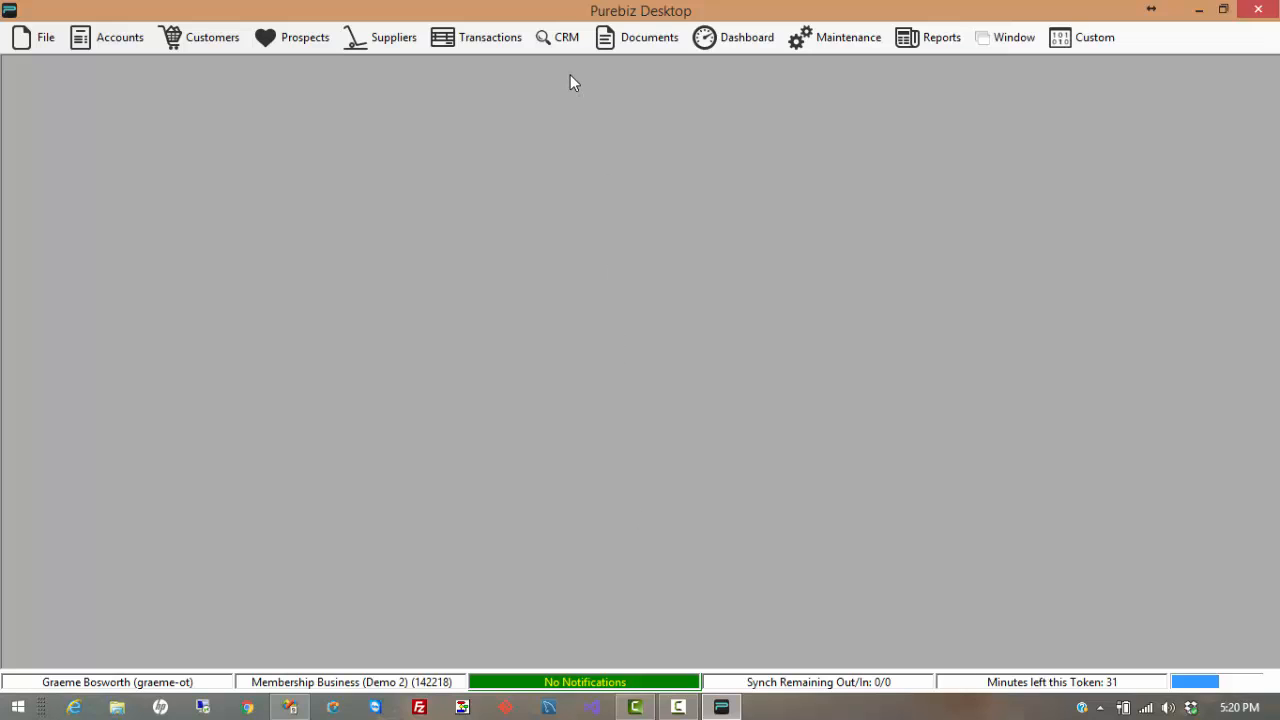
Open the associate member's record from the member list and create an invoice for the membership fees.
click(563, 38)
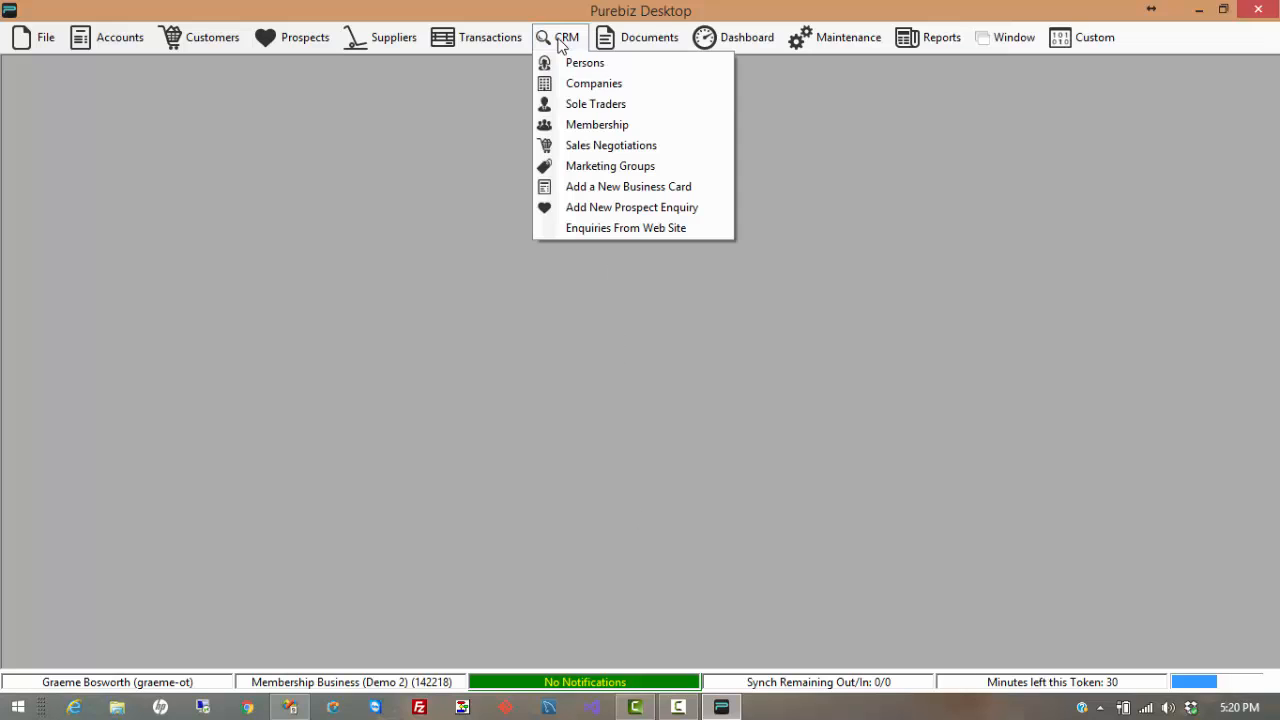
click(590, 124)
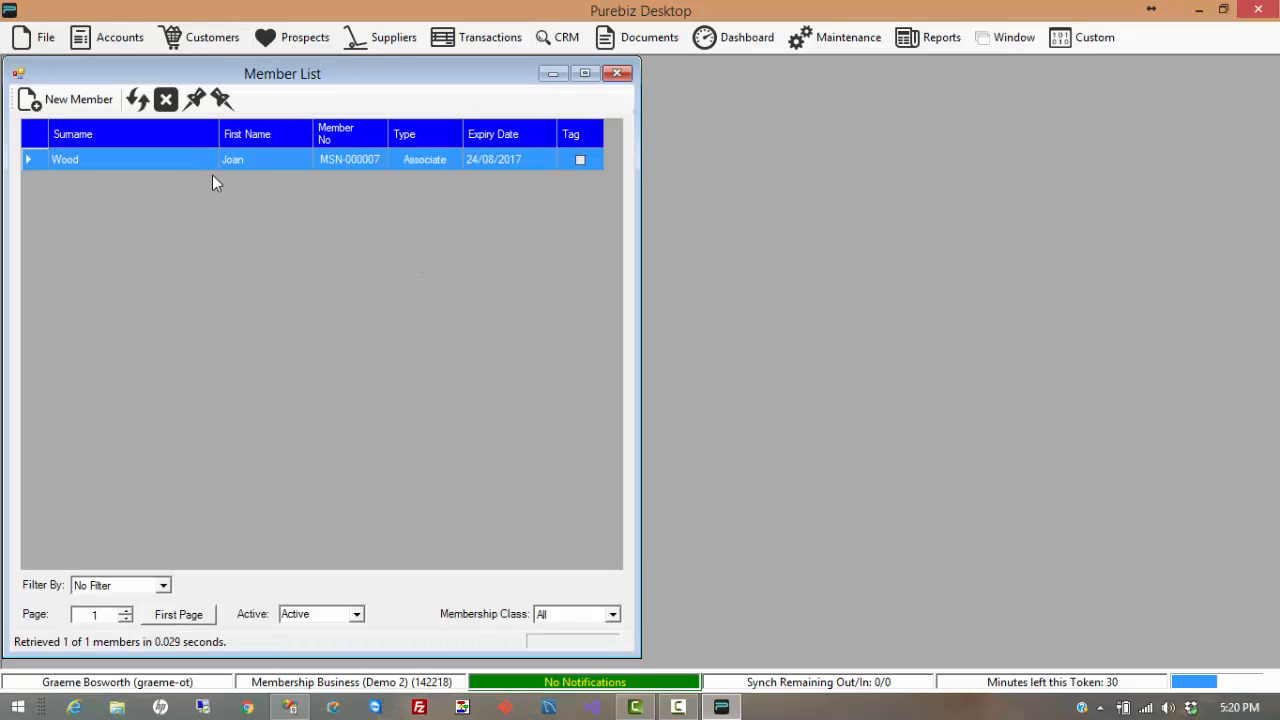
double_click(176, 158)
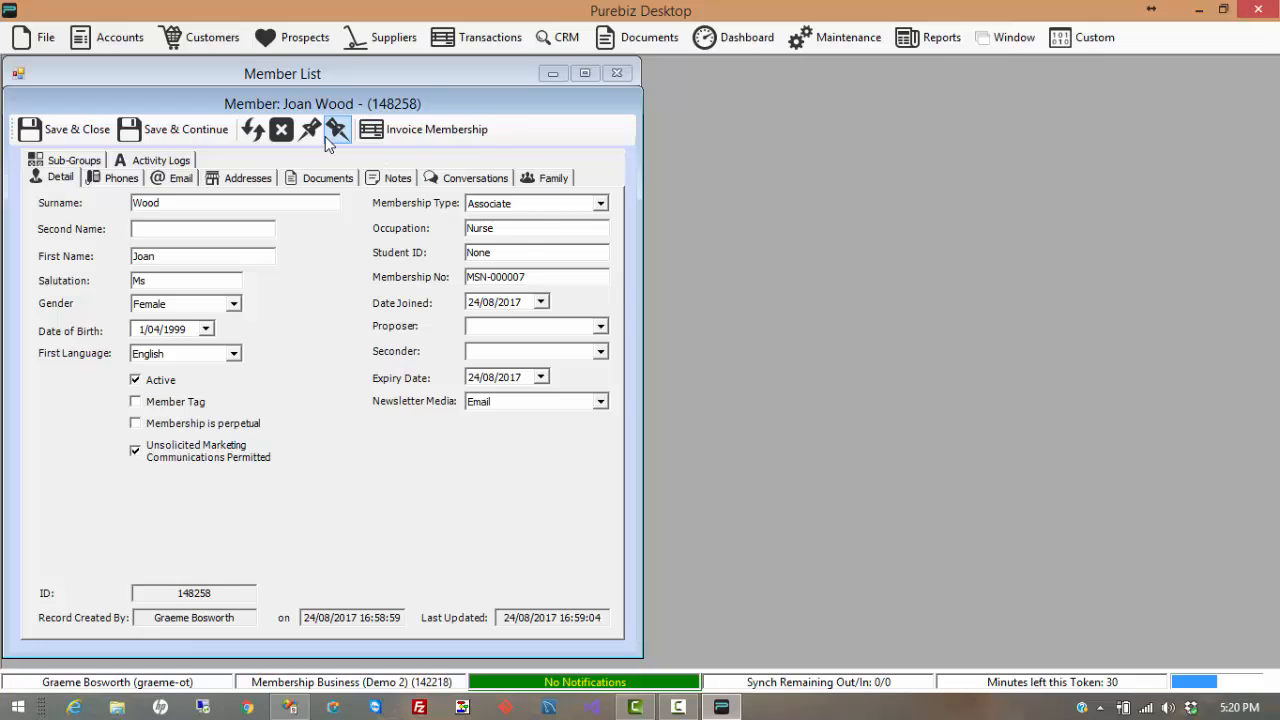
click(282, 130)
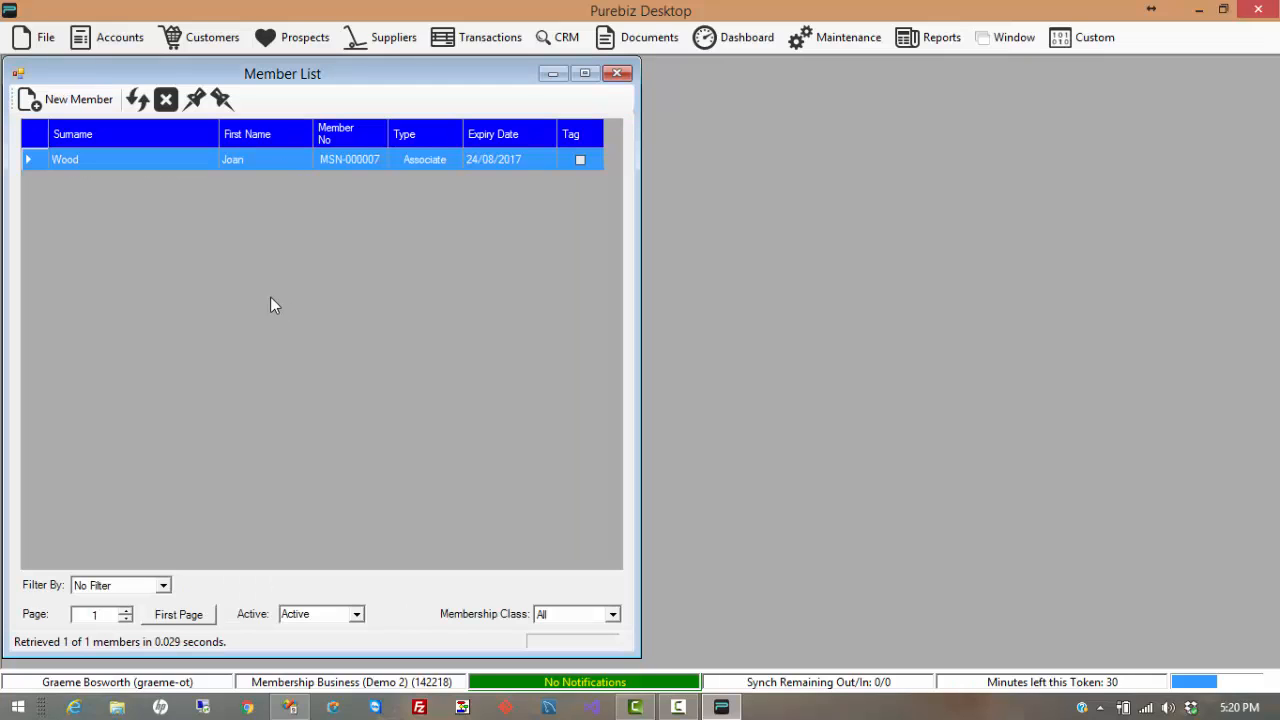
double_click(281, 165)
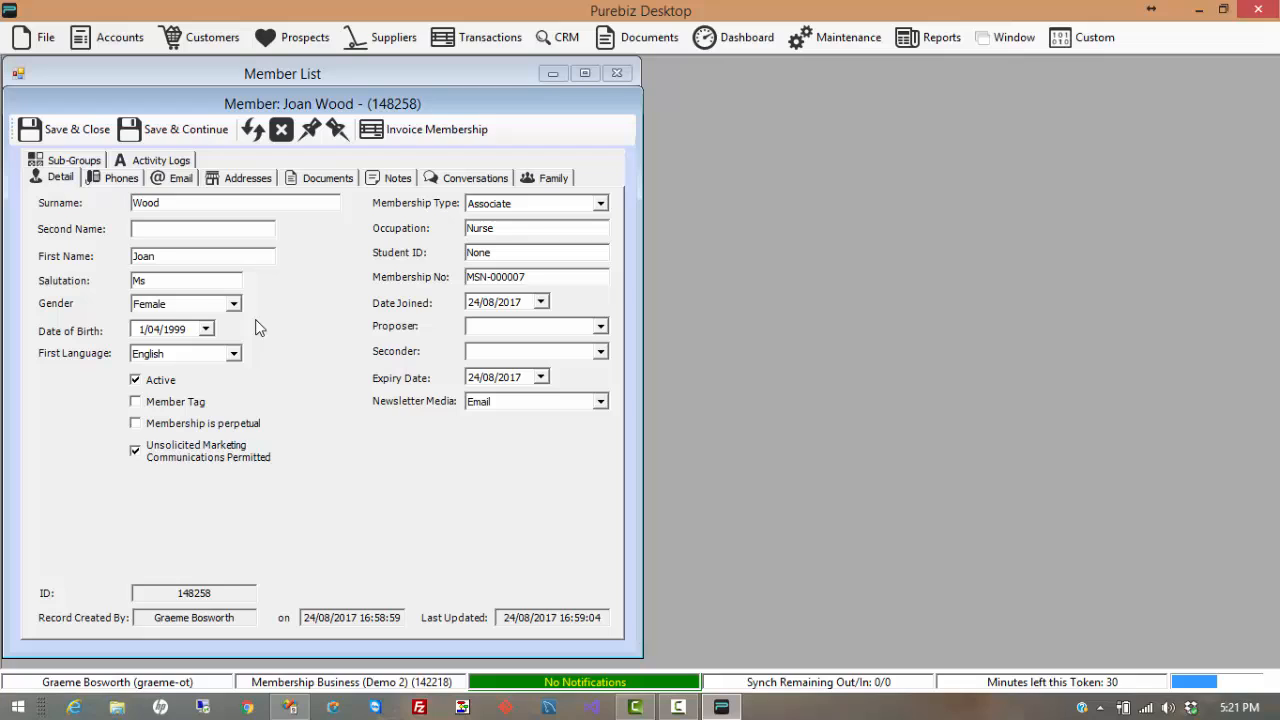
click(421, 131)
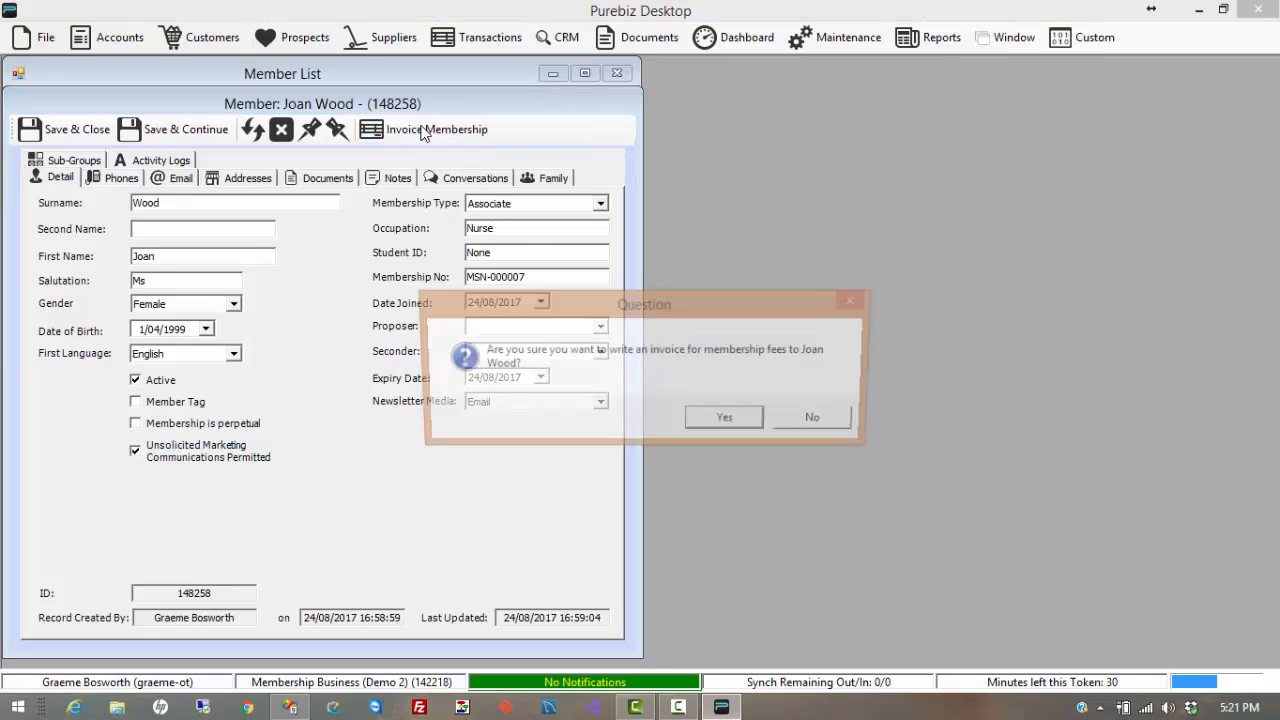
click(722, 419)
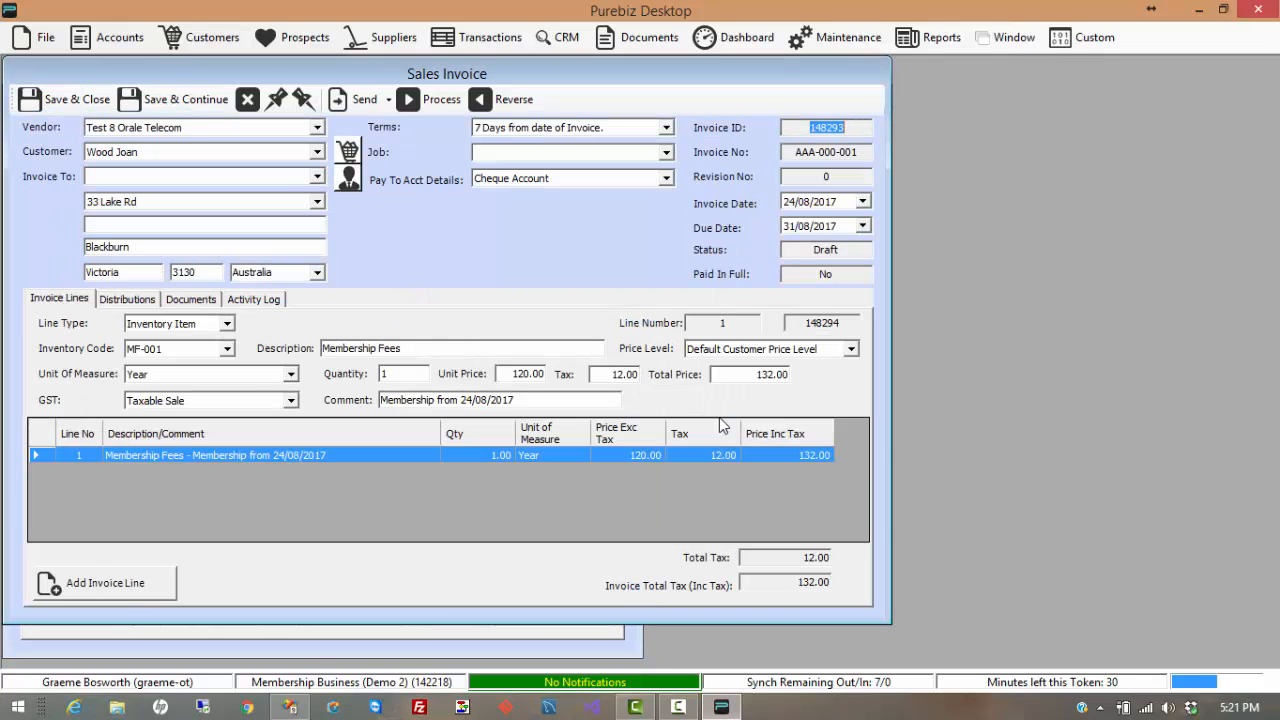
Process the draft membership sales invoice.
drag(463, 83, 654, 99)
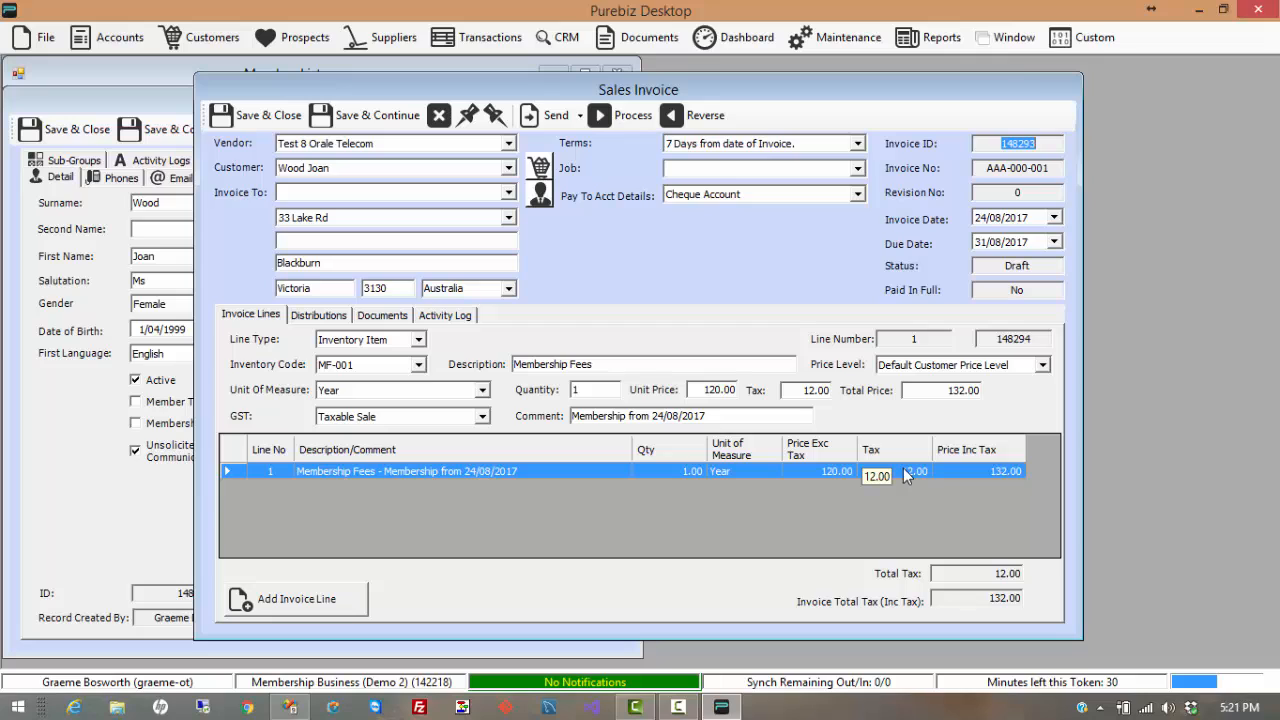
click(624, 117)
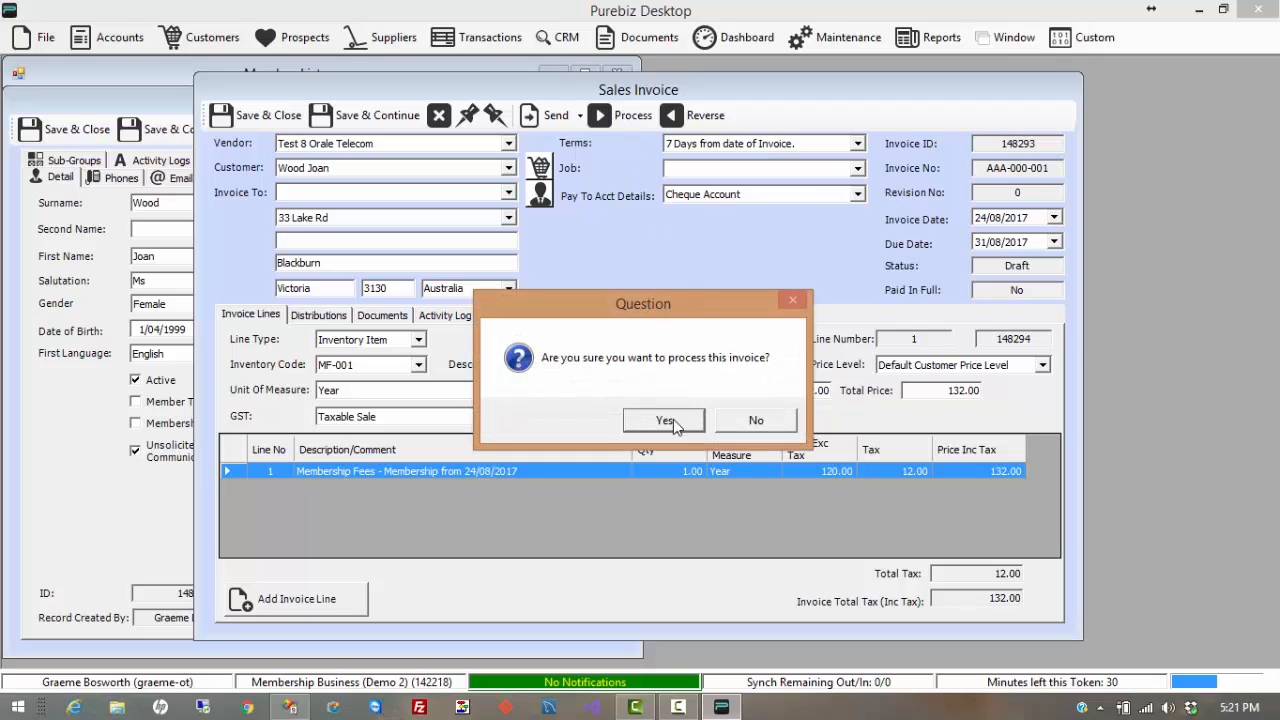
click(665, 420)
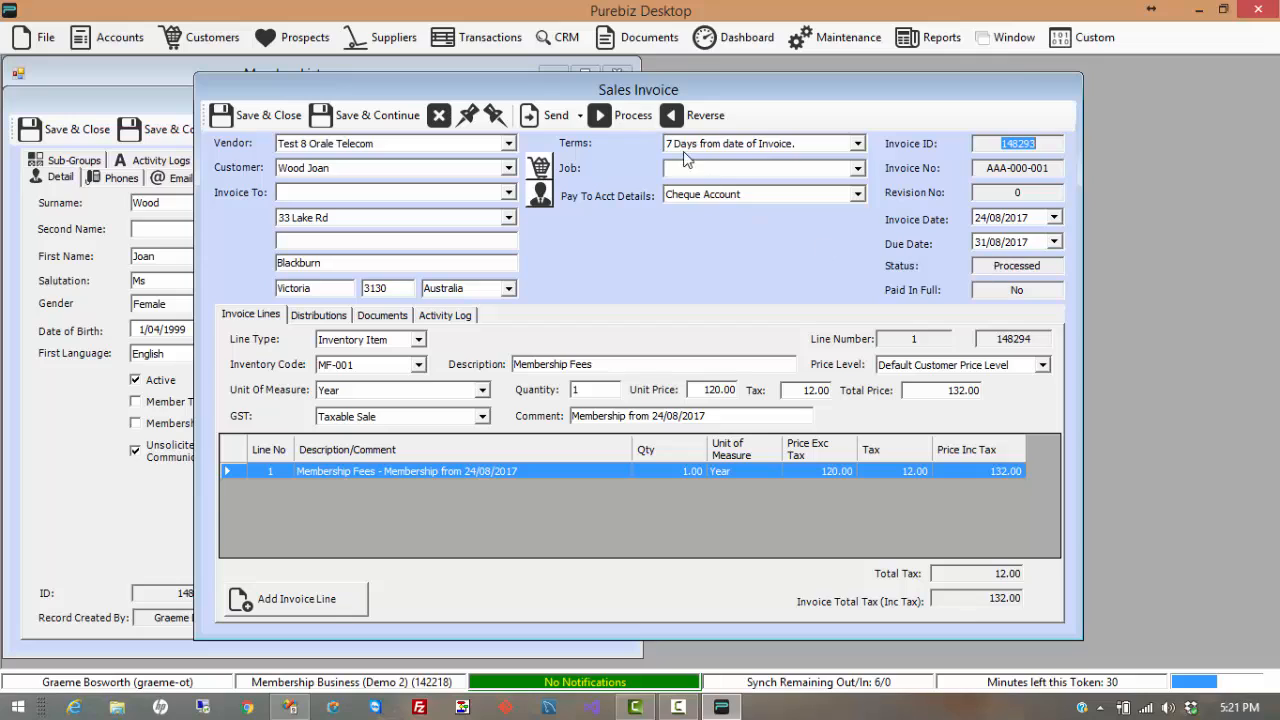
Send the processed invoice to the printer view, enlarge the report to examine the tax invoice, and close it.
click(580, 116)
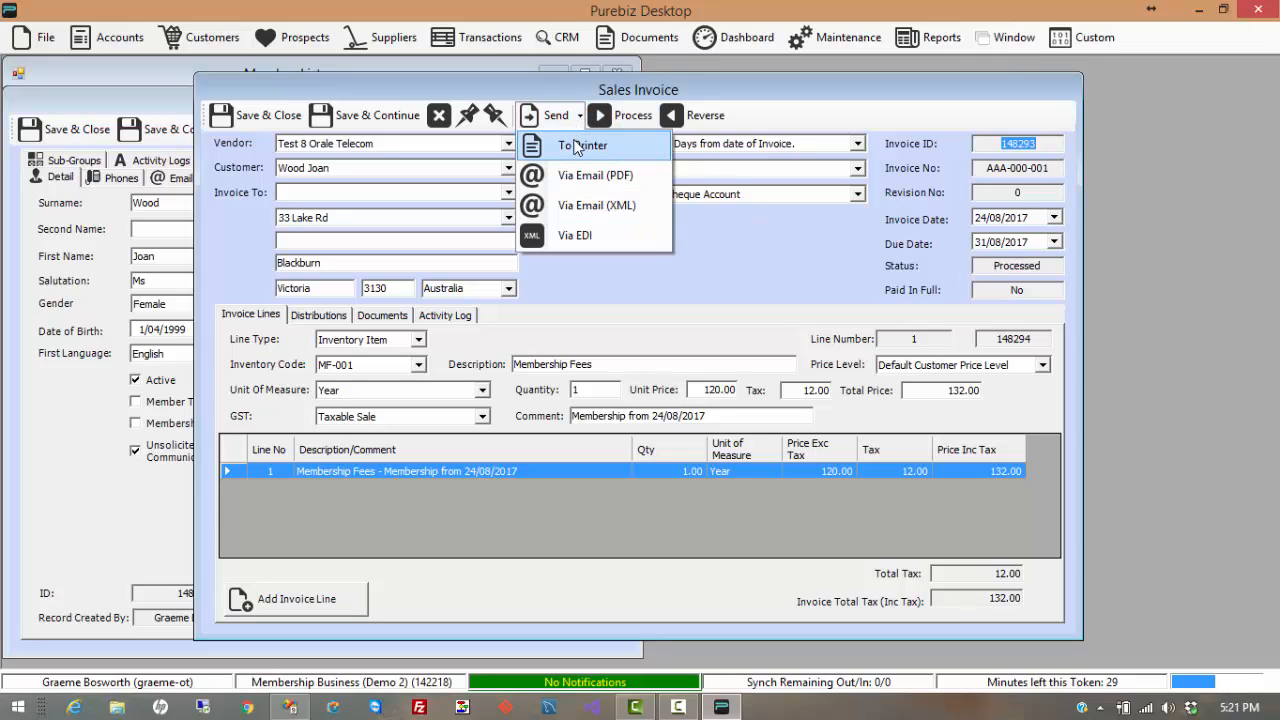
click(577, 147)
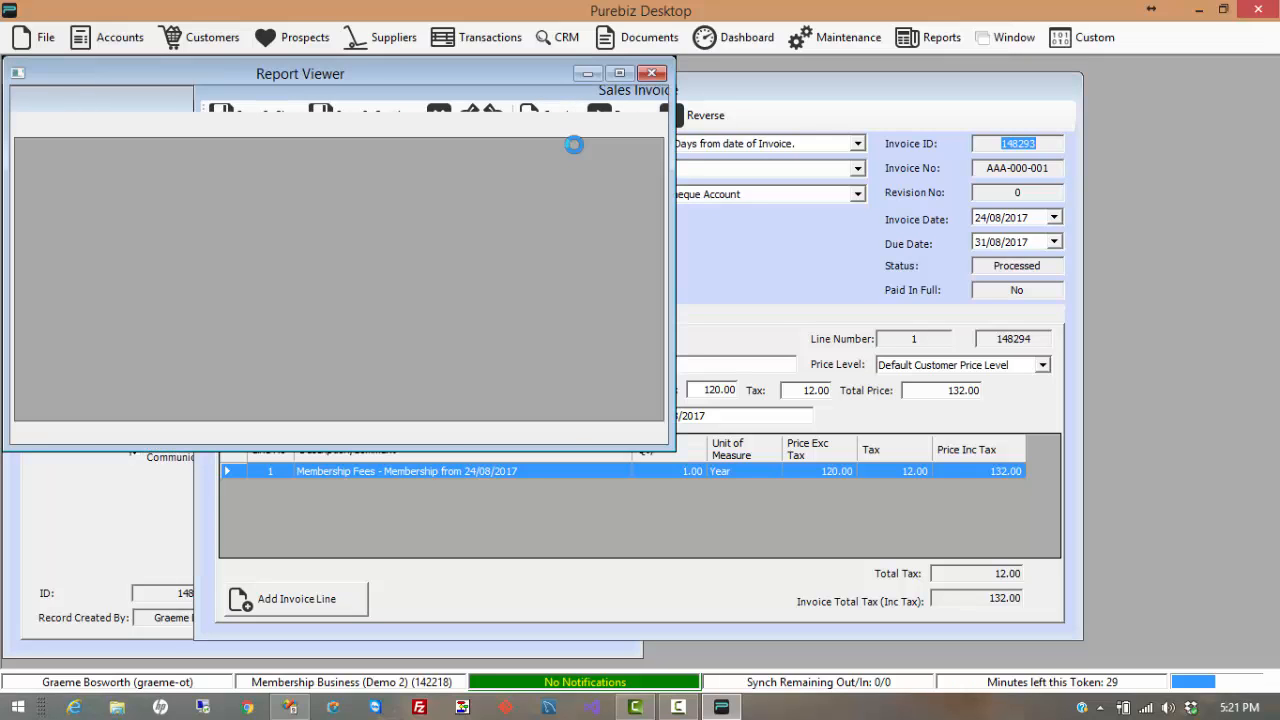
drag(472, 74, 564, 109)
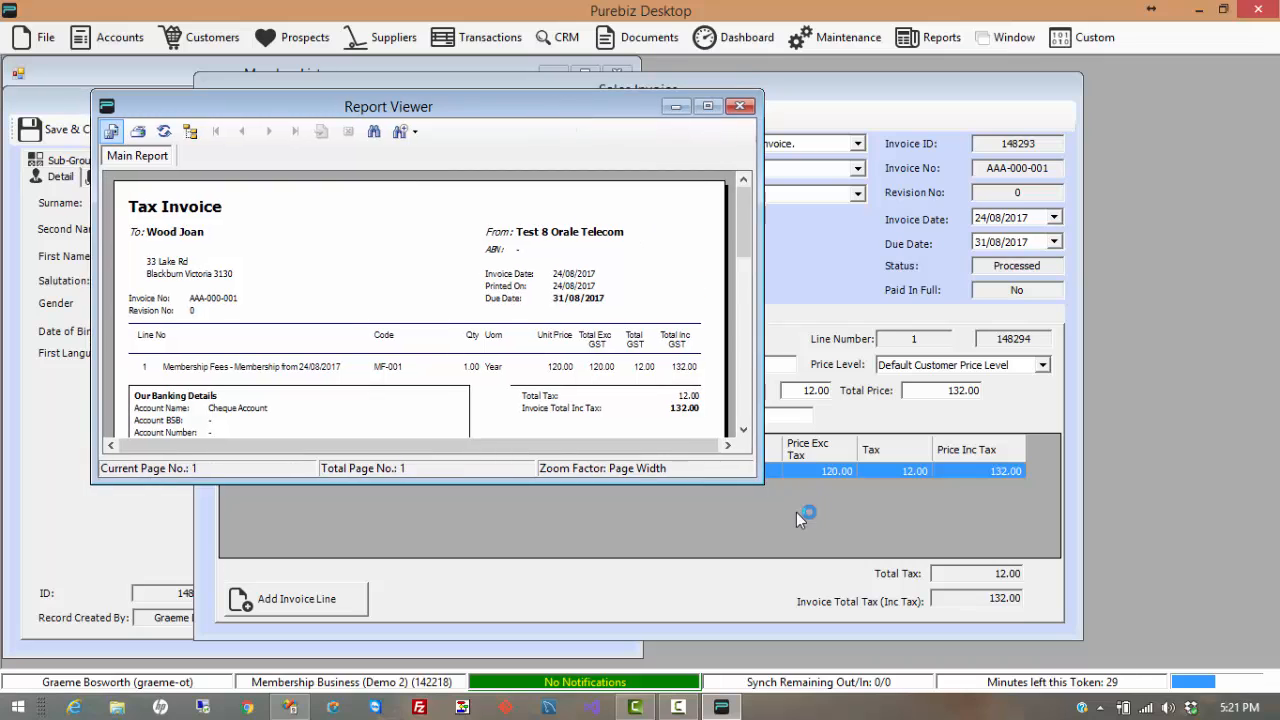
drag(760, 480, 1125, 661)
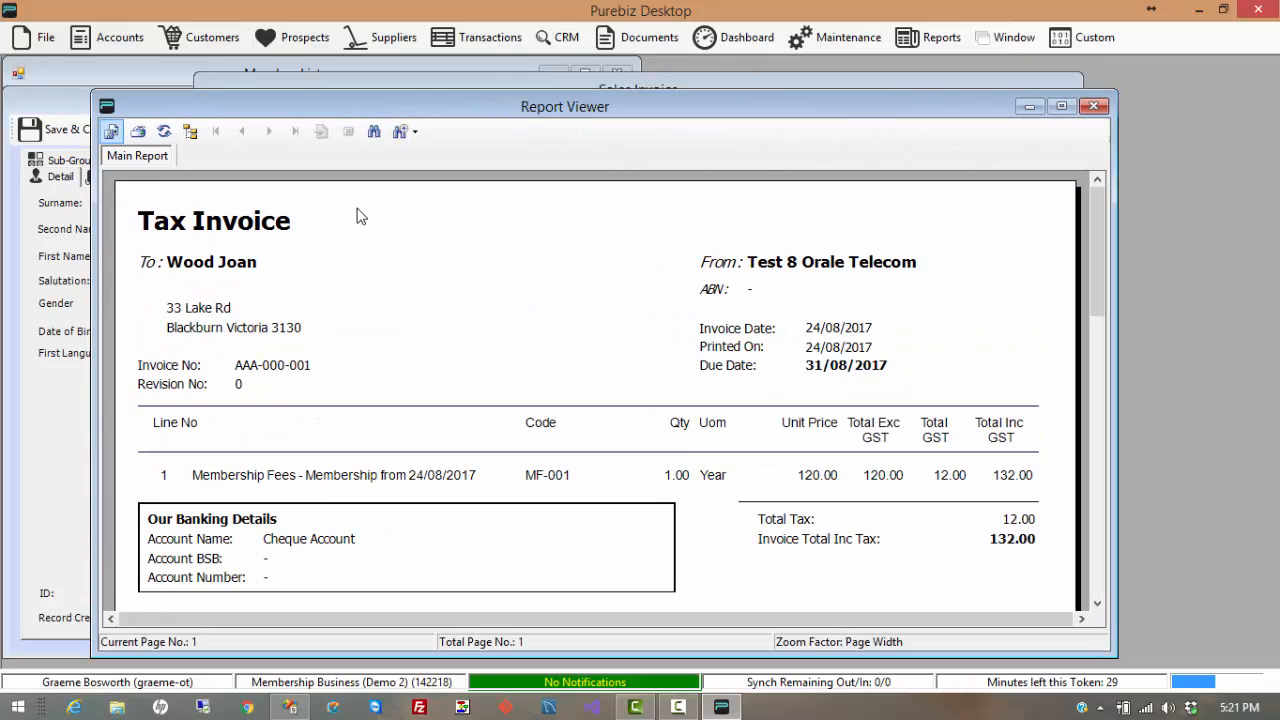
click(1093, 105)
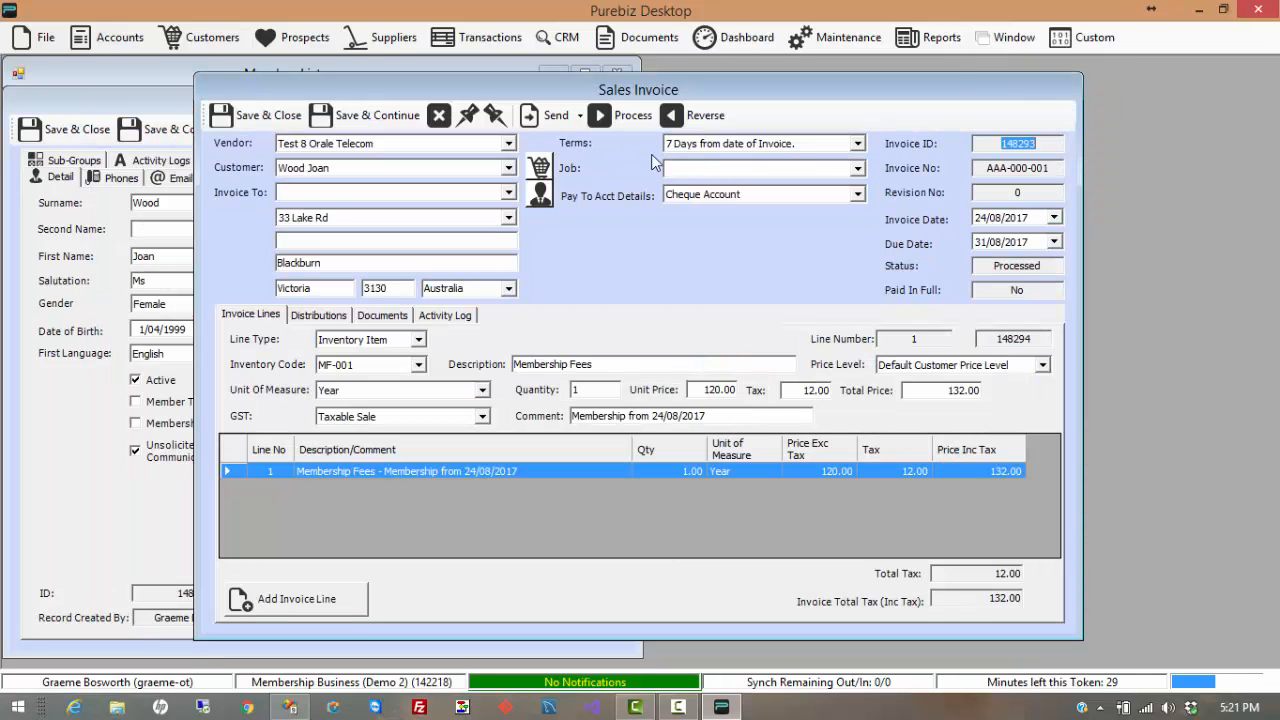
Check the invoice's sending options, save and close the invoice, and close the member record.
click(580, 116)
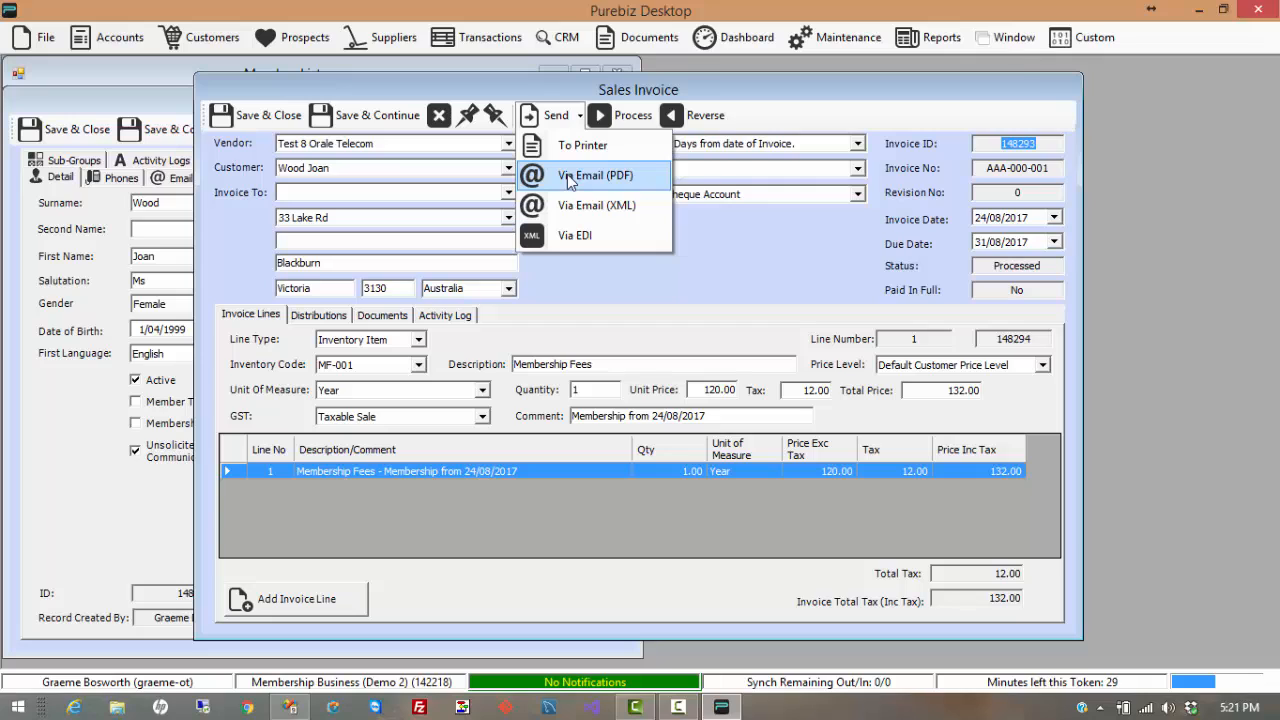
click(789, 86)
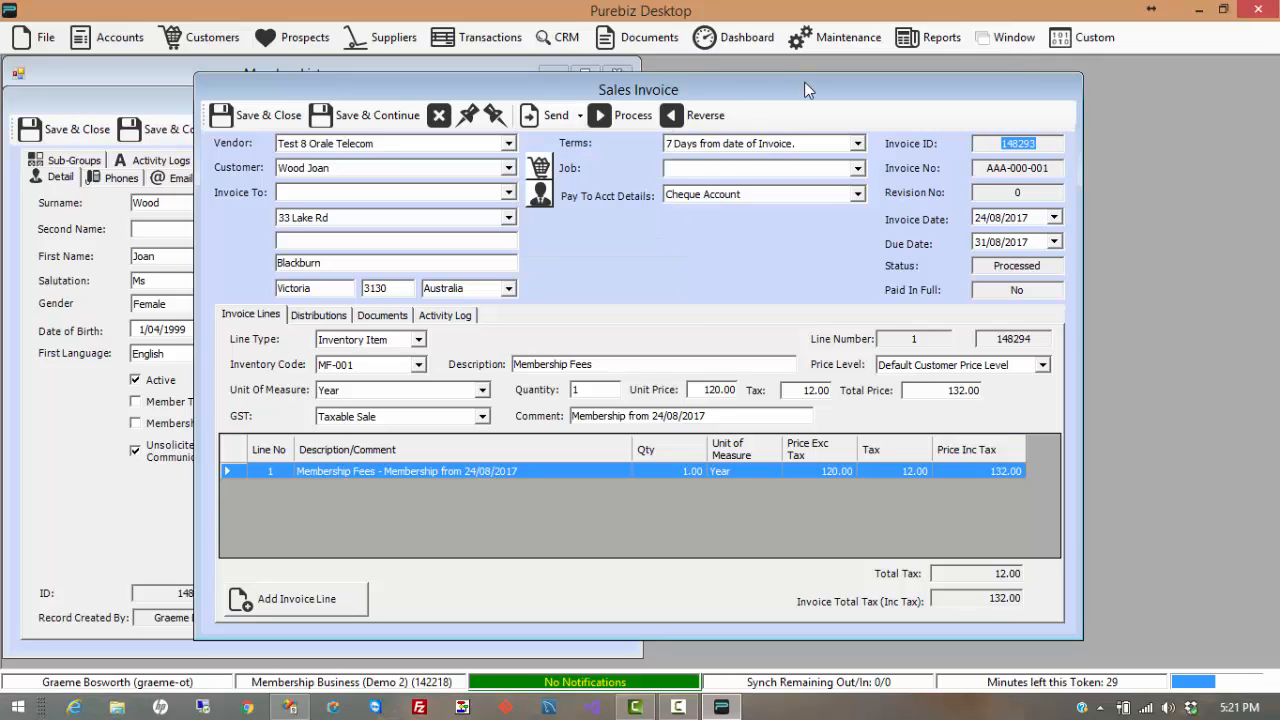
click(270, 115)
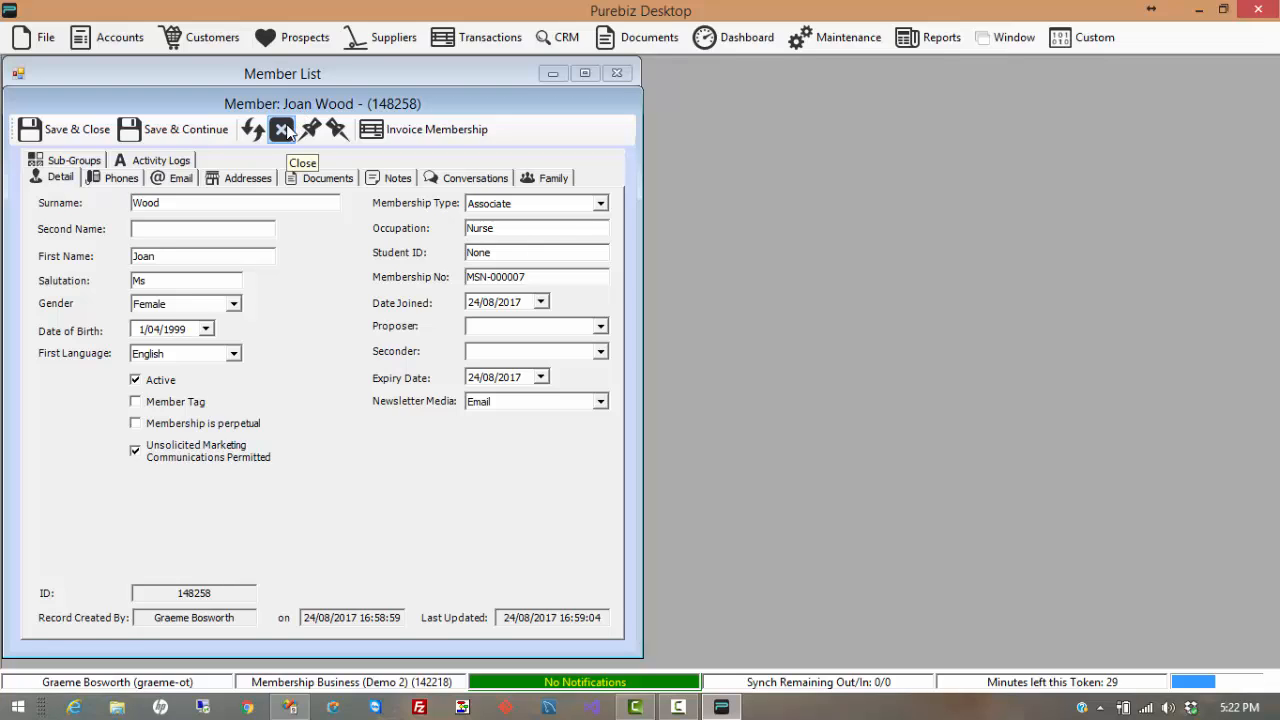
click(281, 129)
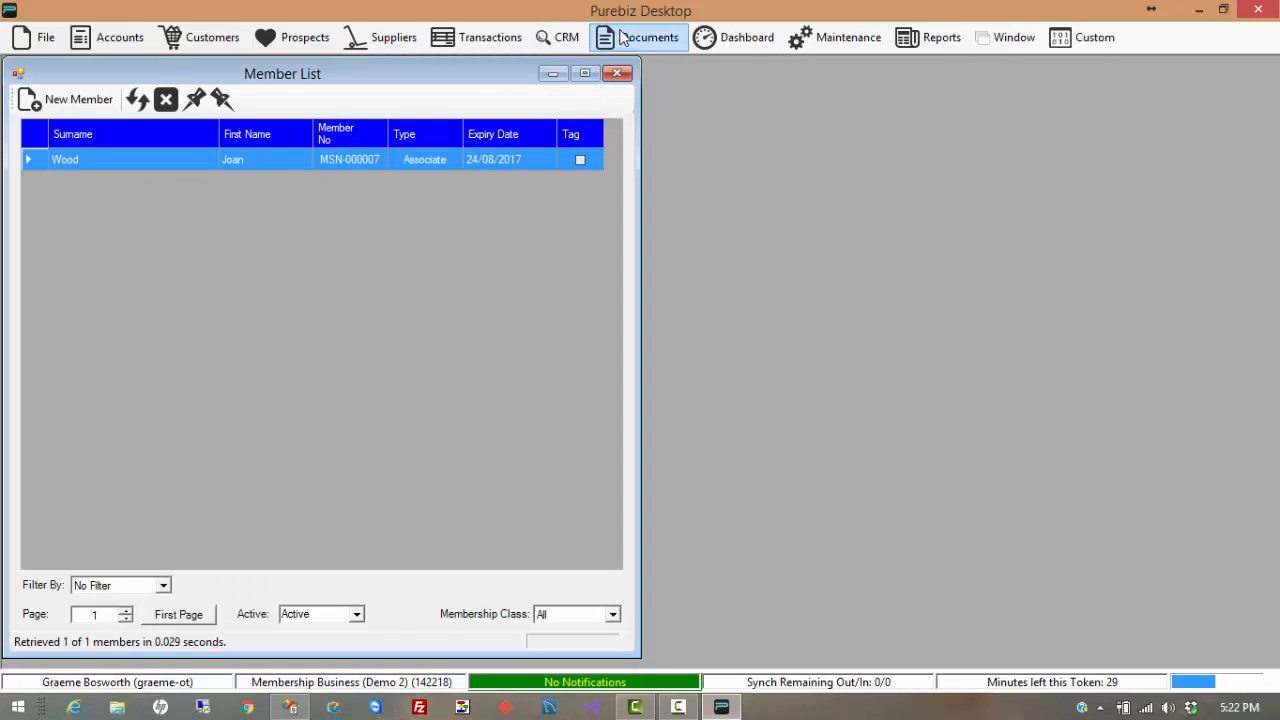
Create a new bank deposit and add a debtor receipt to it.
click(515, 42)
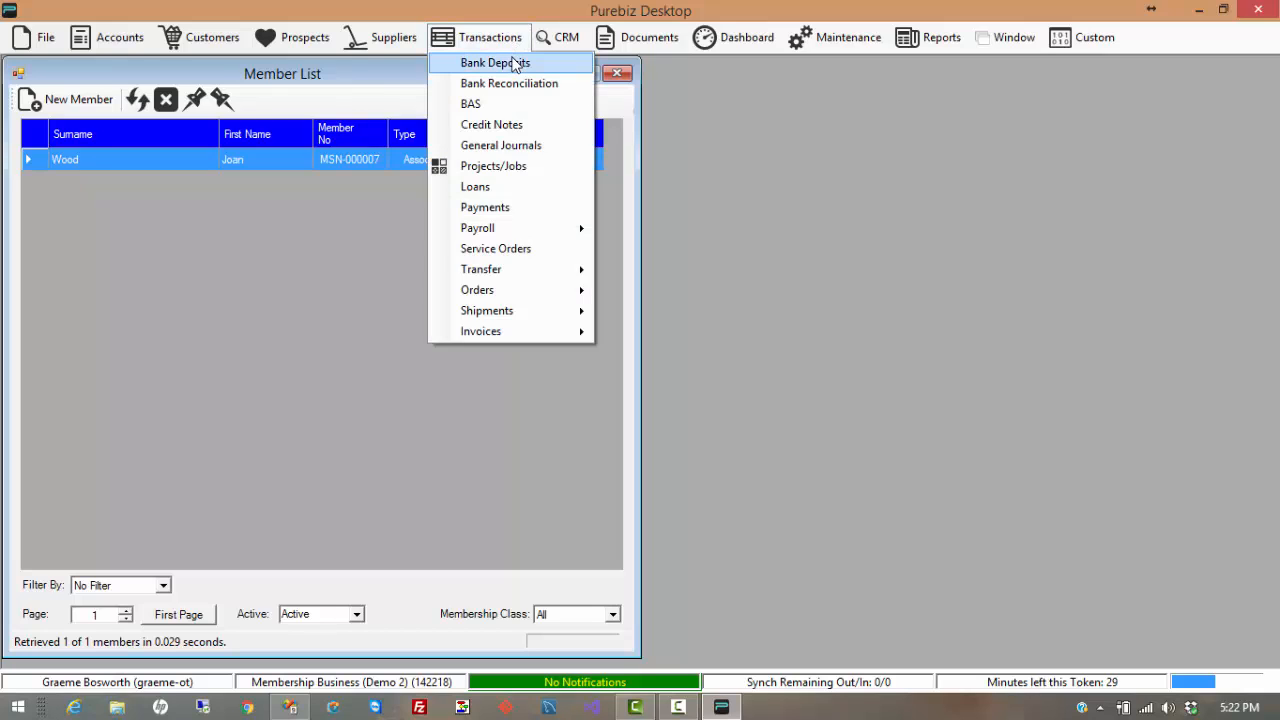
click(503, 62)
click(241, 100)
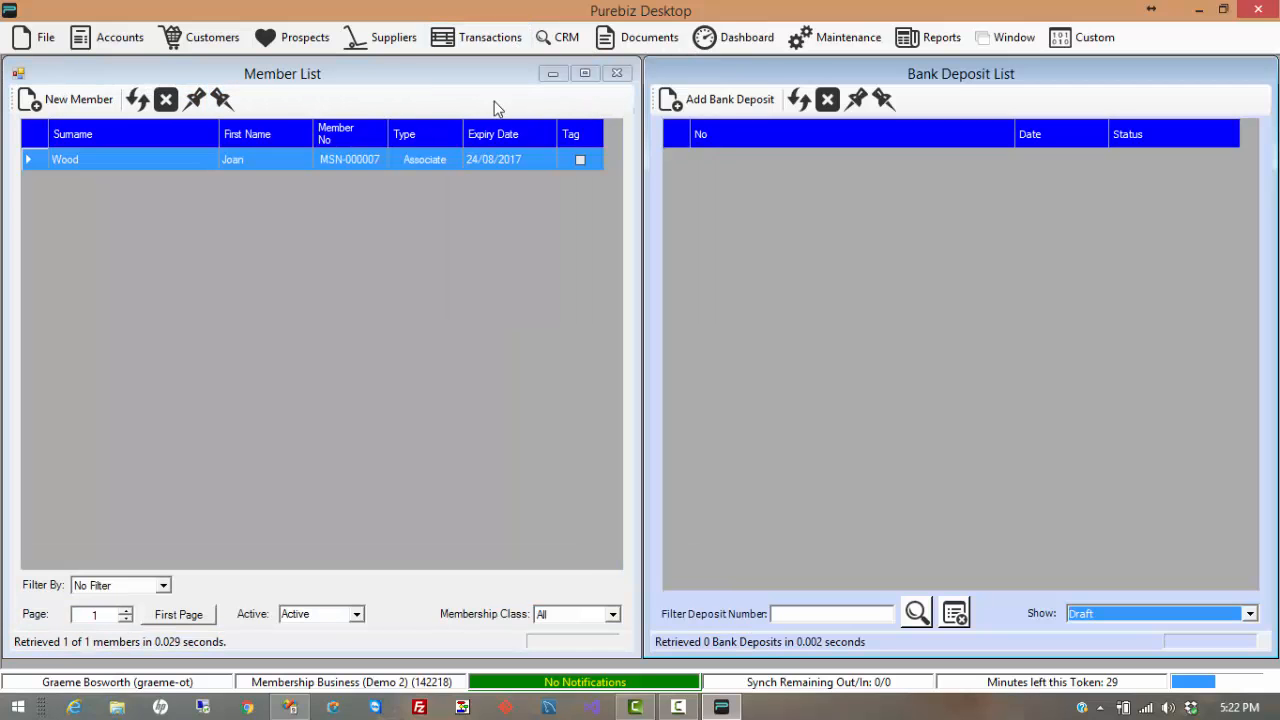
click(752, 99)
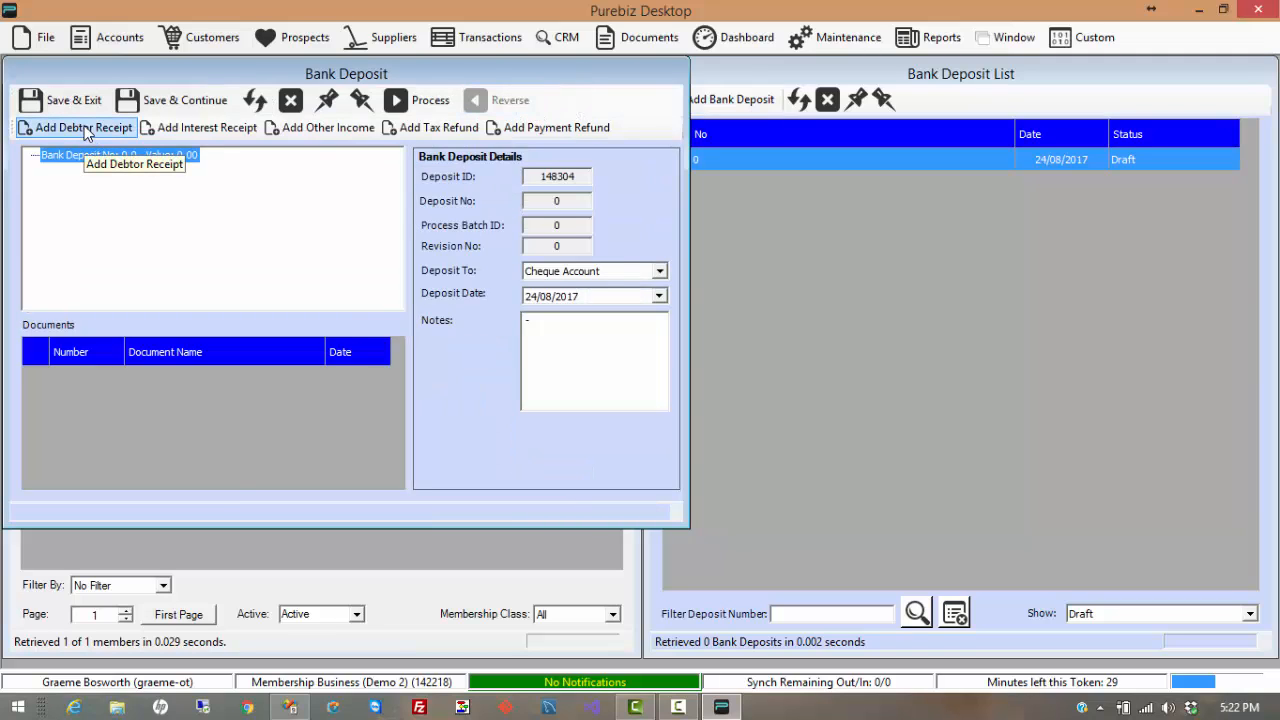
click(88, 134)
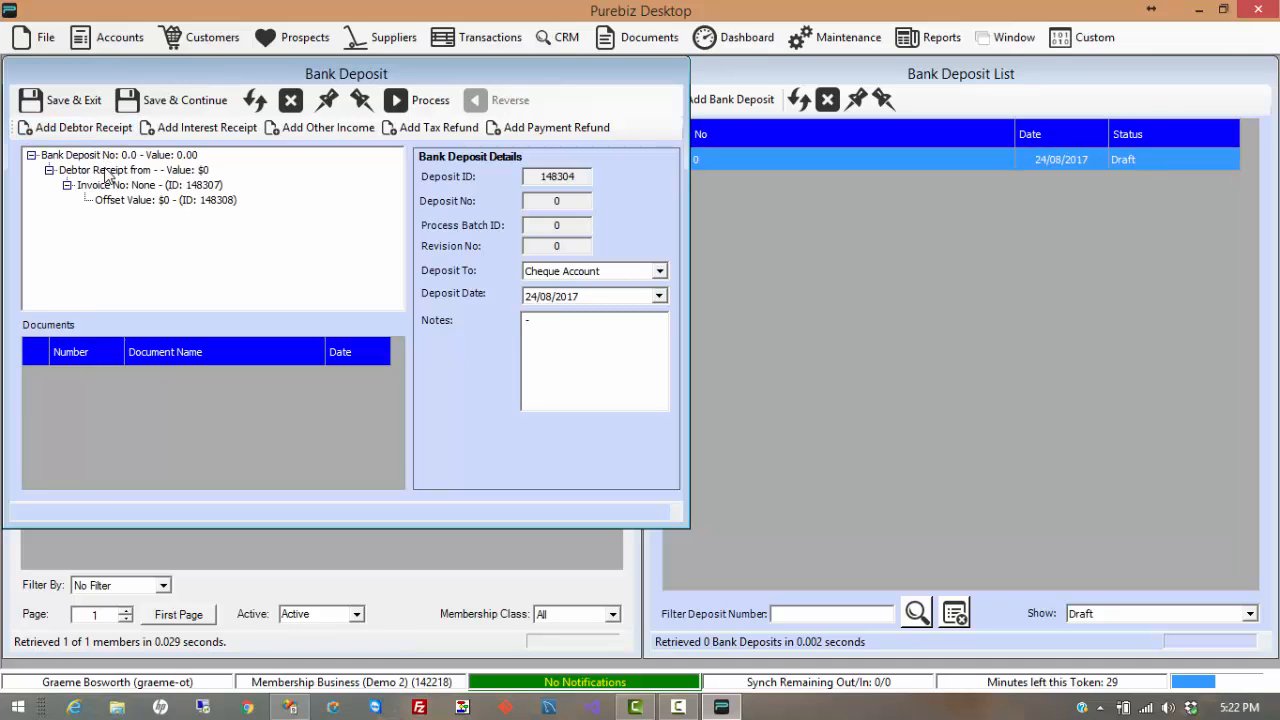
Set the debtor receipt as received from the invoiced member, with an amount received of 132.
click(107, 172)
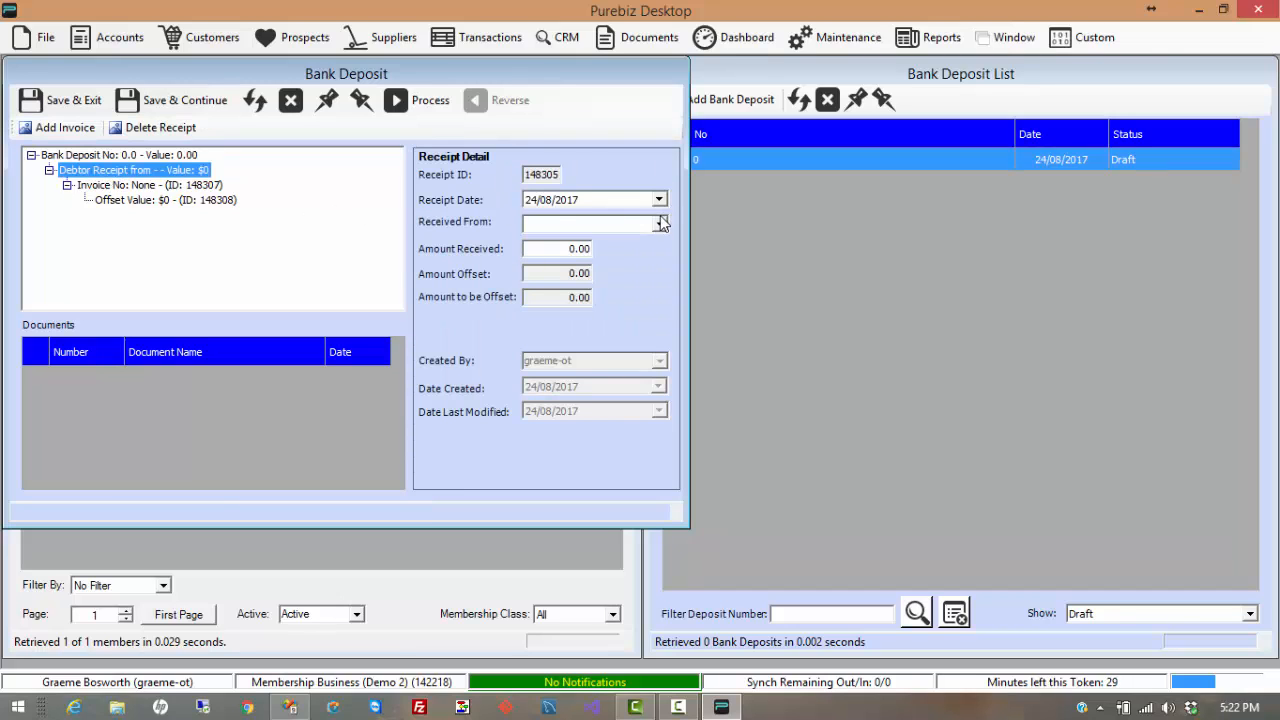
click(659, 223)
click(576, 242)
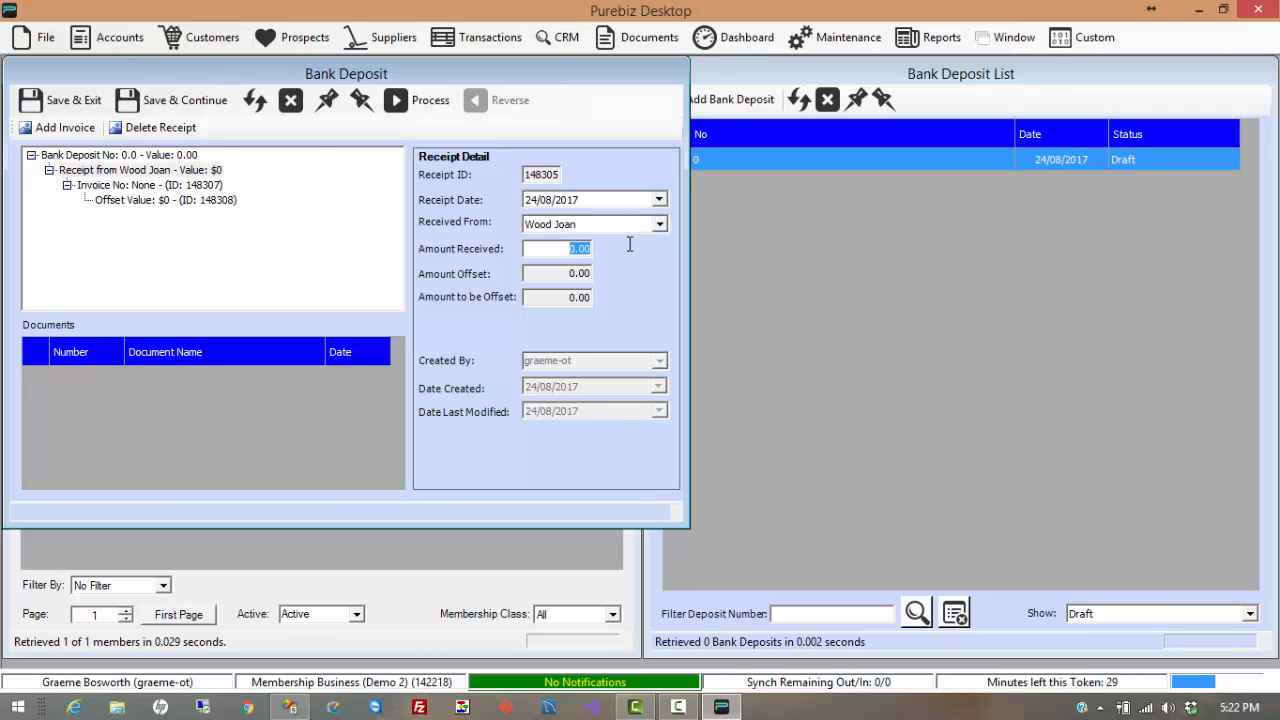
text(132)
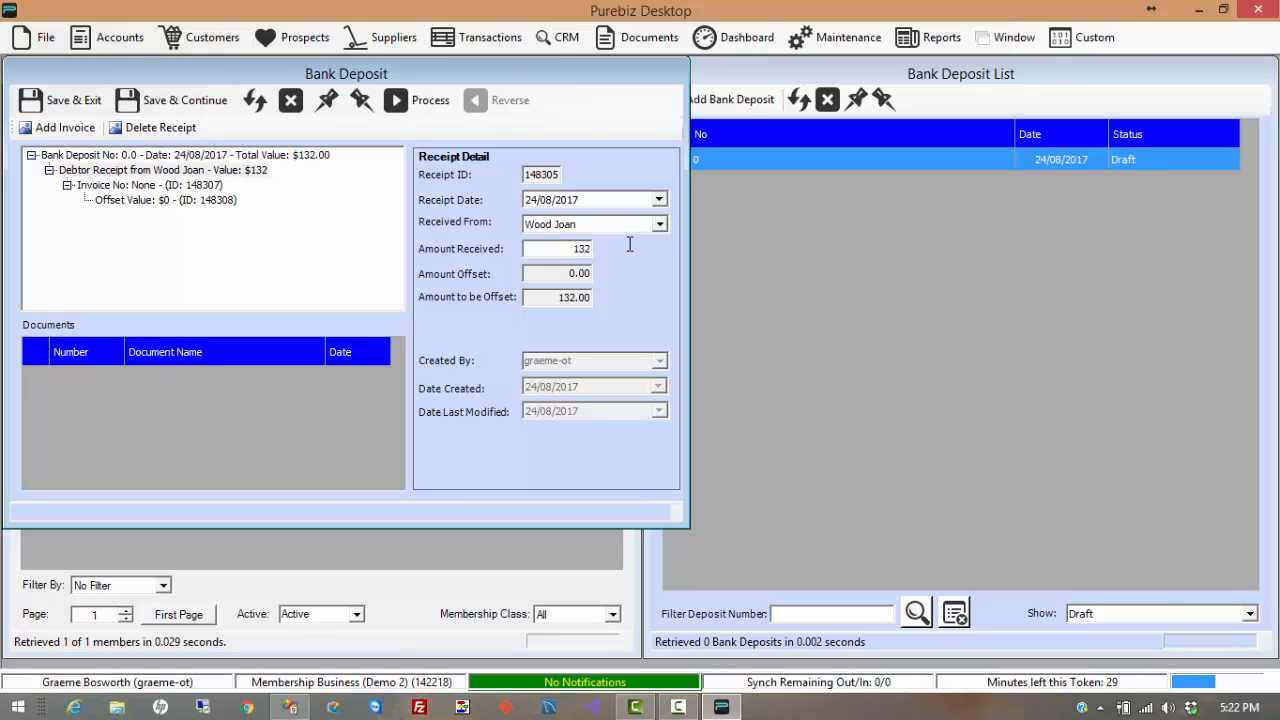
Assign the member's outstanding invoice to the receipt and offset its full outstanding value.
click(145, 186)
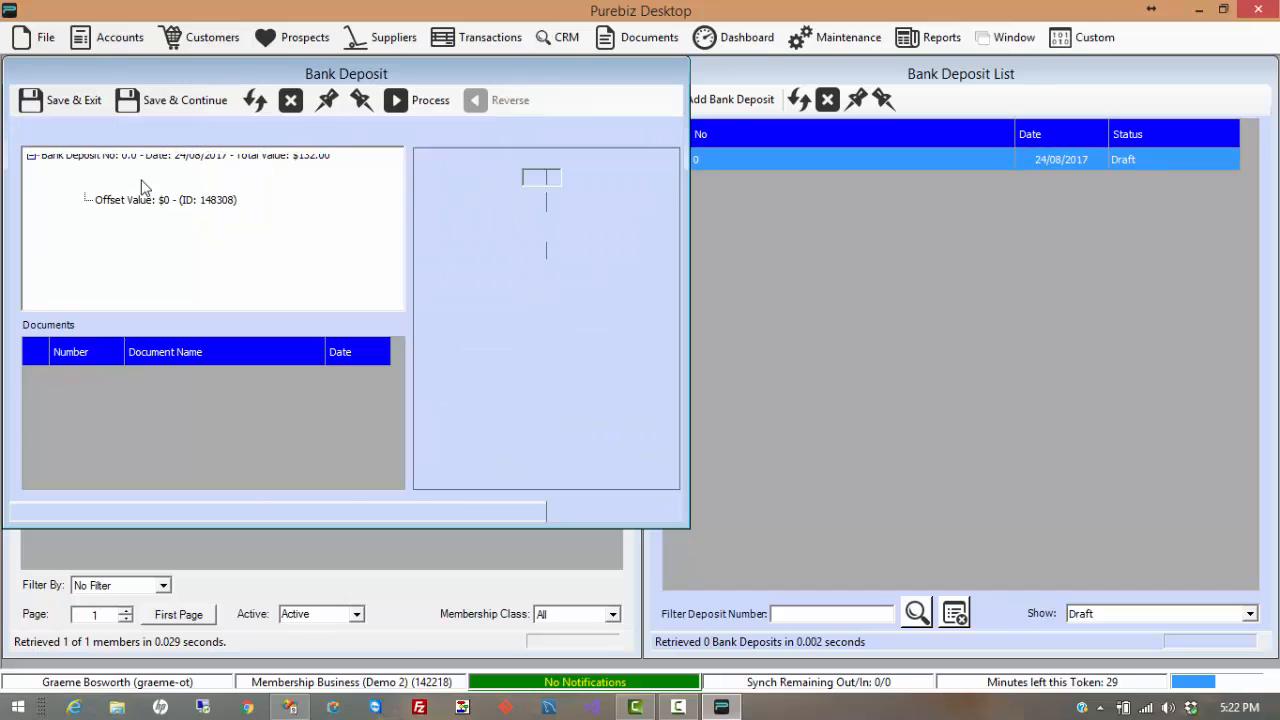
click(630, 205)
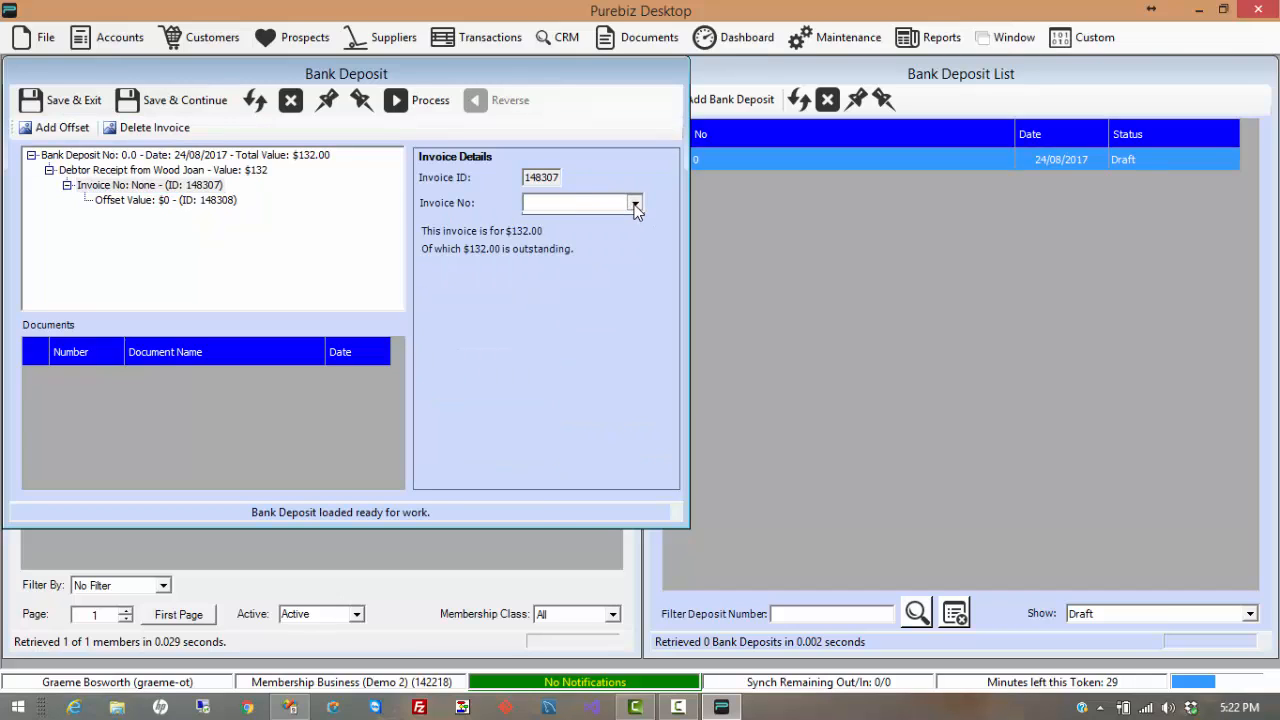
click(583, 216)
click(214, 202)
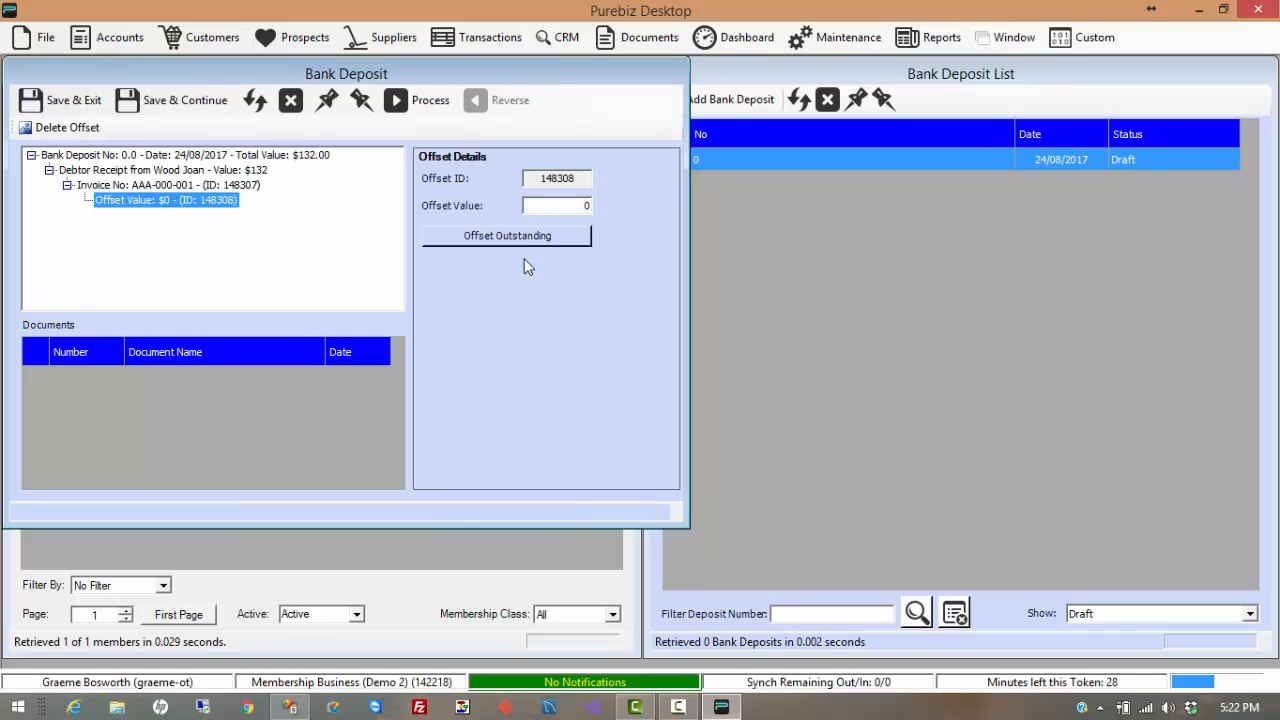
click(525, 238)
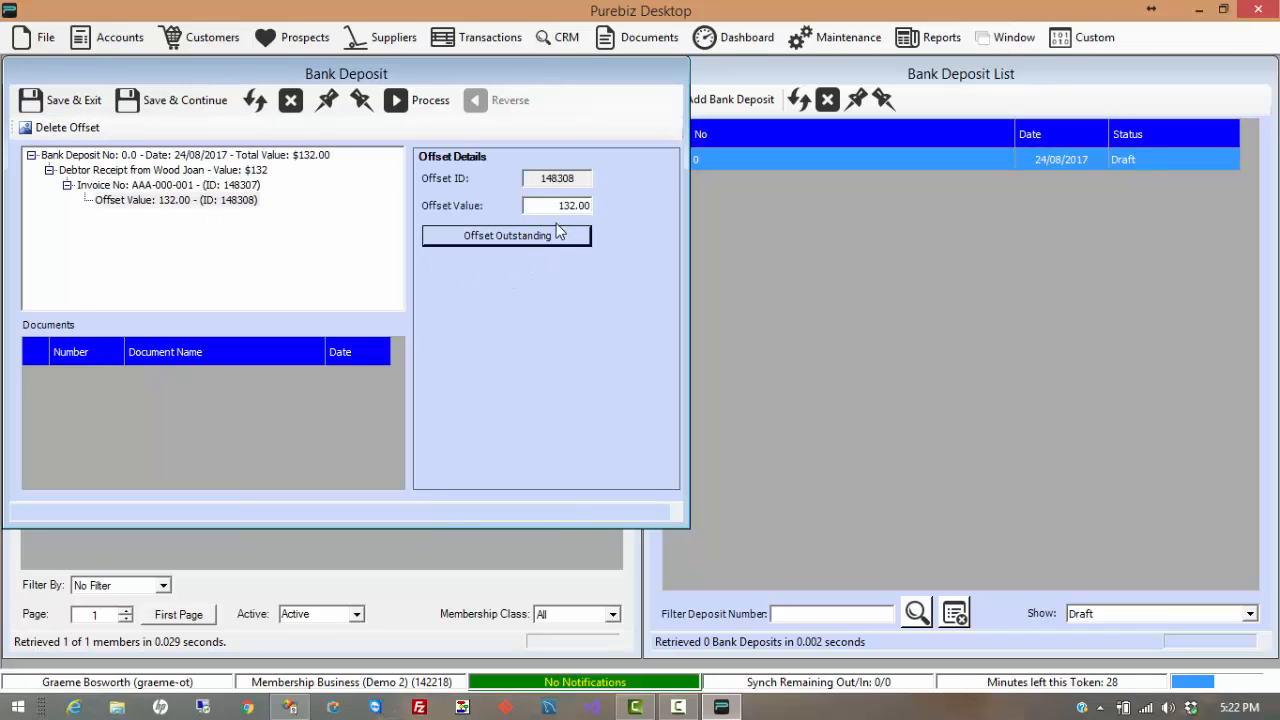
Review the debtor receipt's details, then process the bank deposit and save and exit it.
click(170, 182)
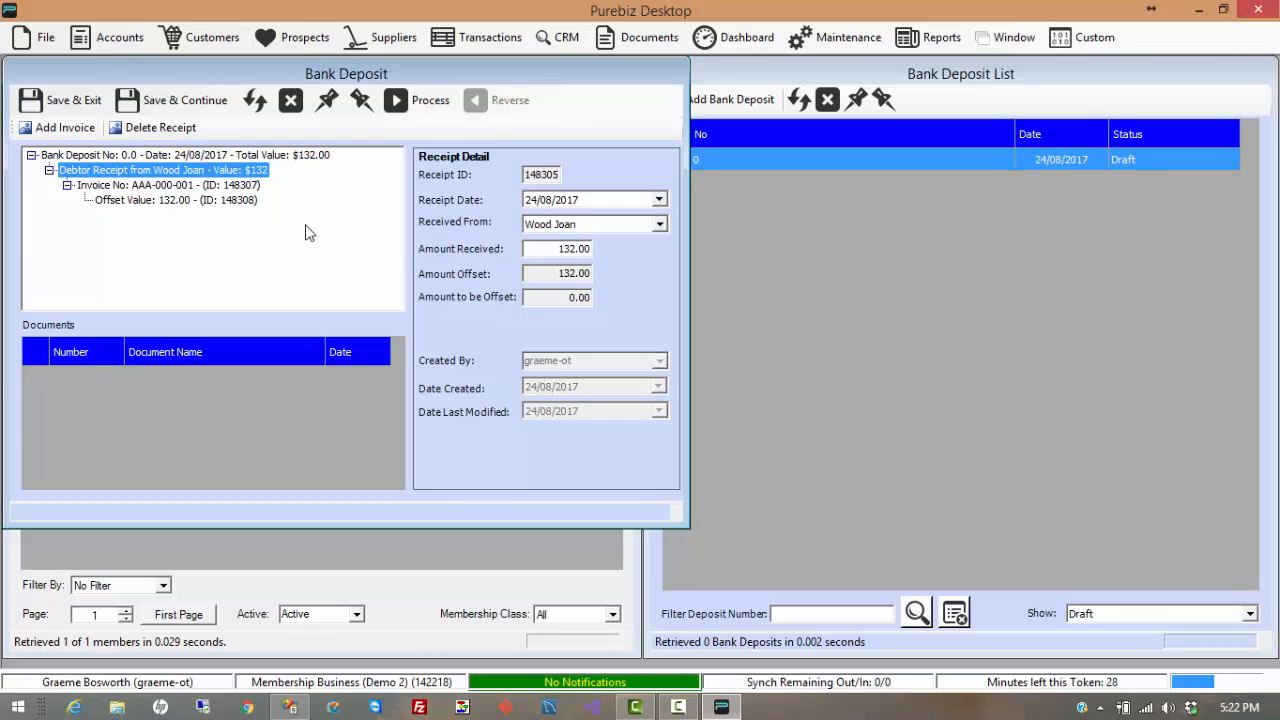
click(425, 104)
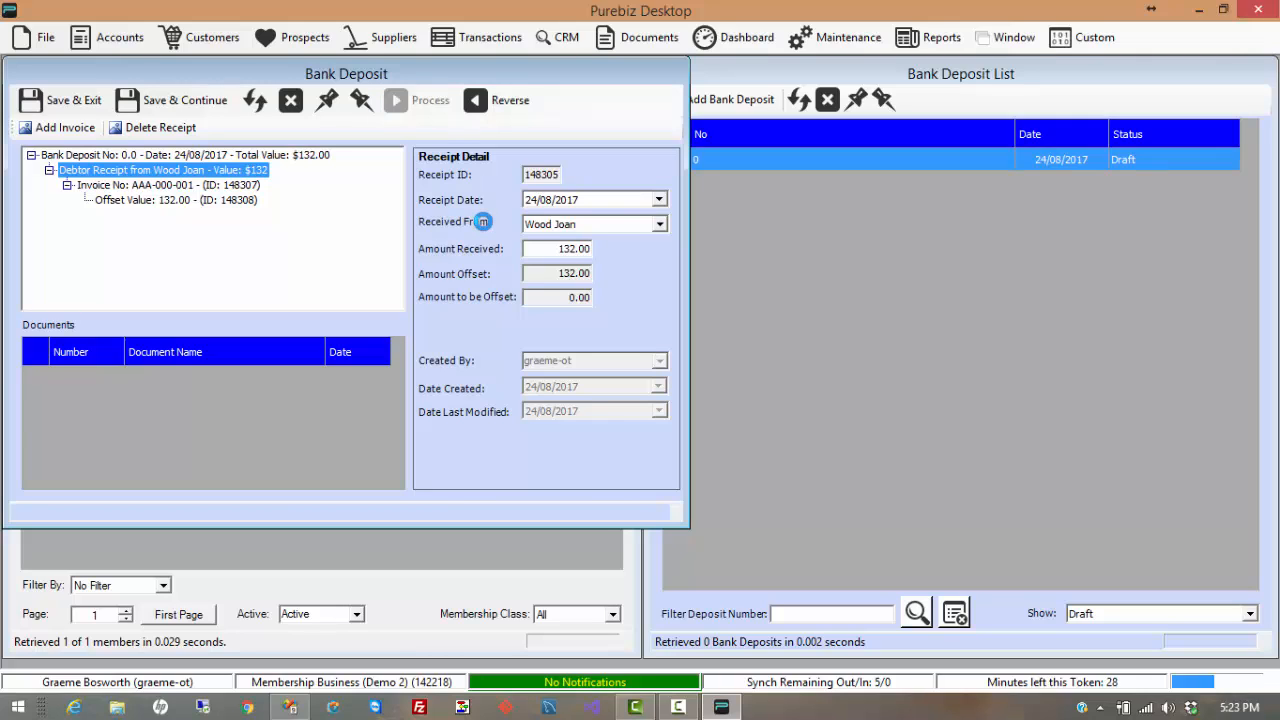
click(62, 101)
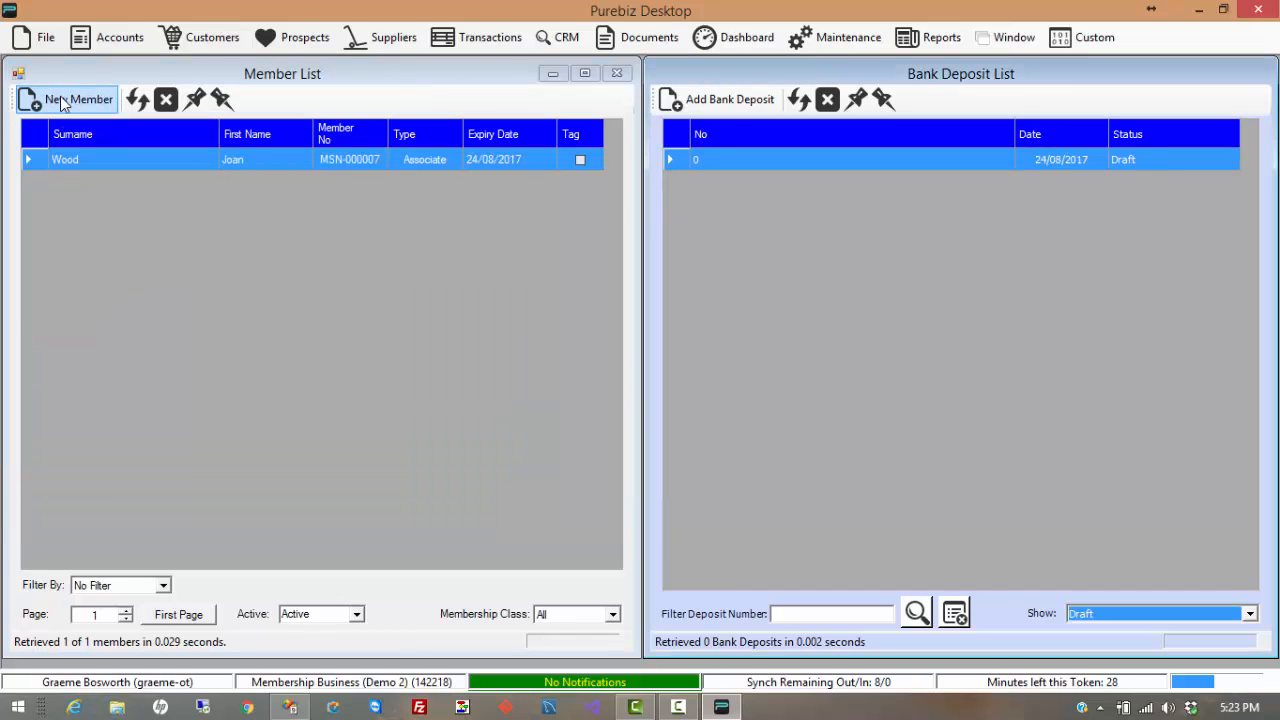
Open the member's record to check the membership expiry date, then close the record and the member list.
double_click(251, 160)
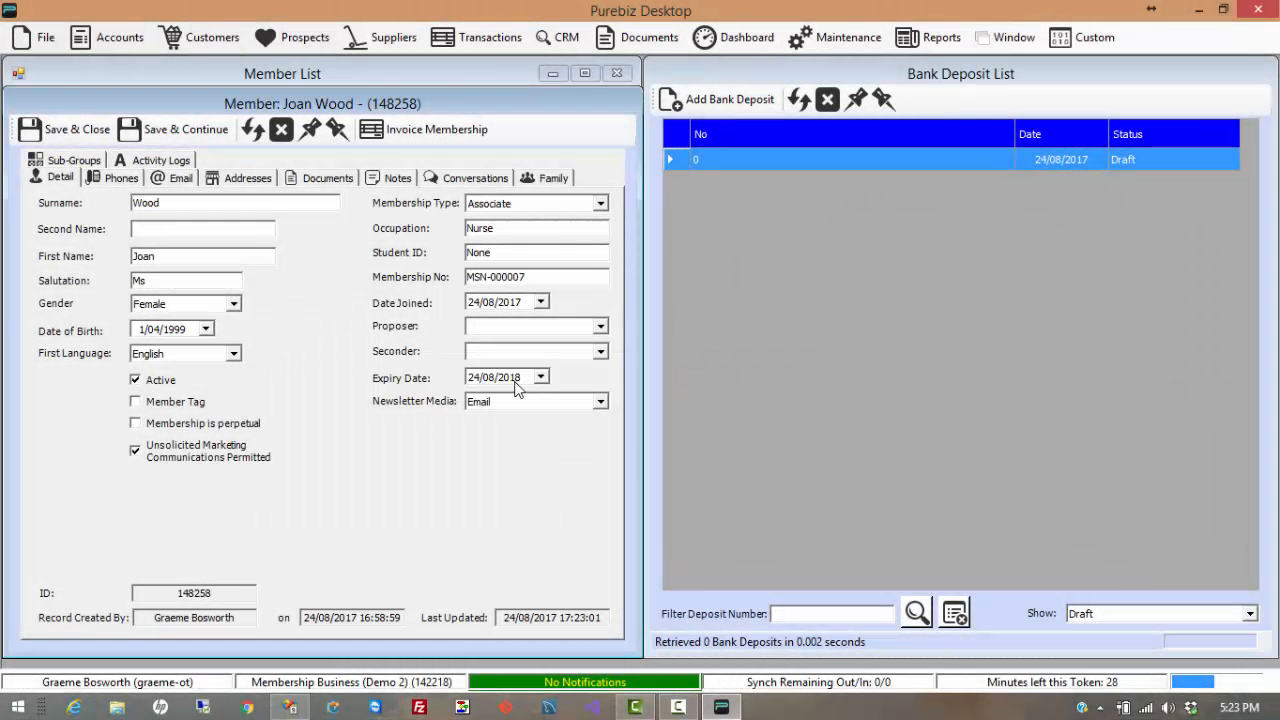
click(101, 138)
click(165, 100)
Examine the movements of the Memberships Fees sales account, including the credit column, then close the account, account tree and bank deposit list.
click(118, 40)
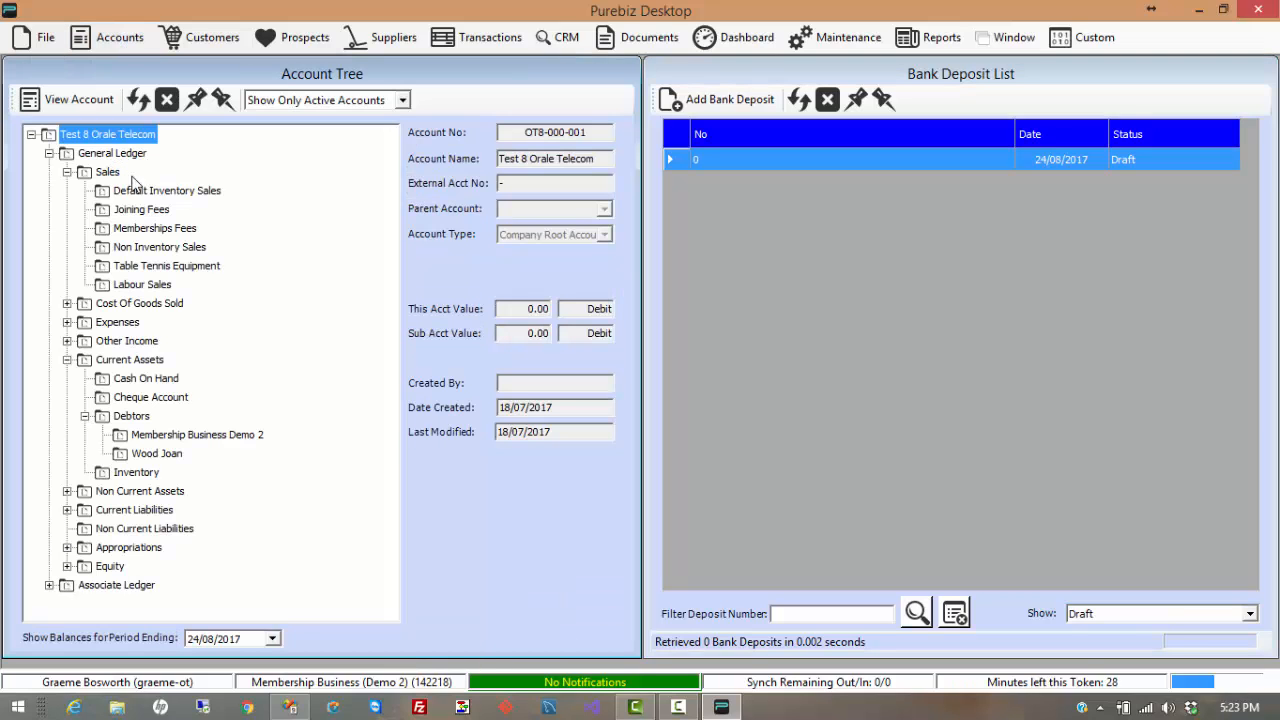
click(143, 229)
double_click(143, 229)
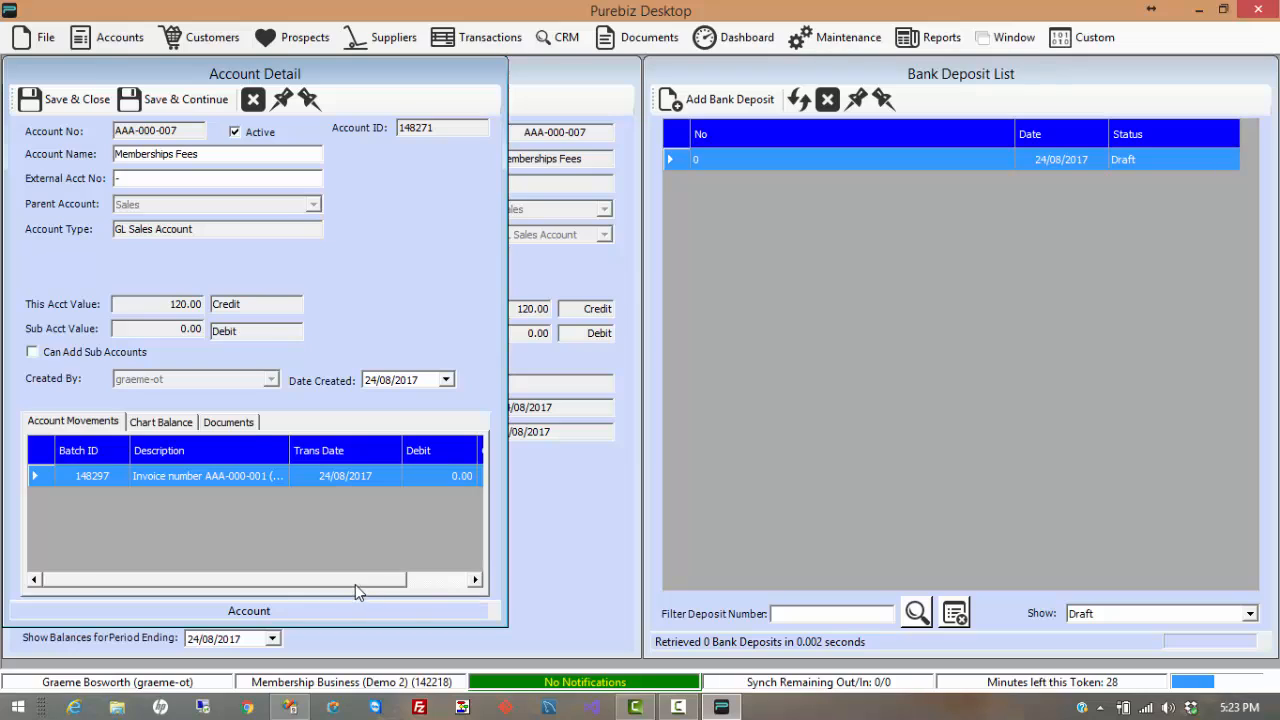
drag(355, 584, 425, 585)
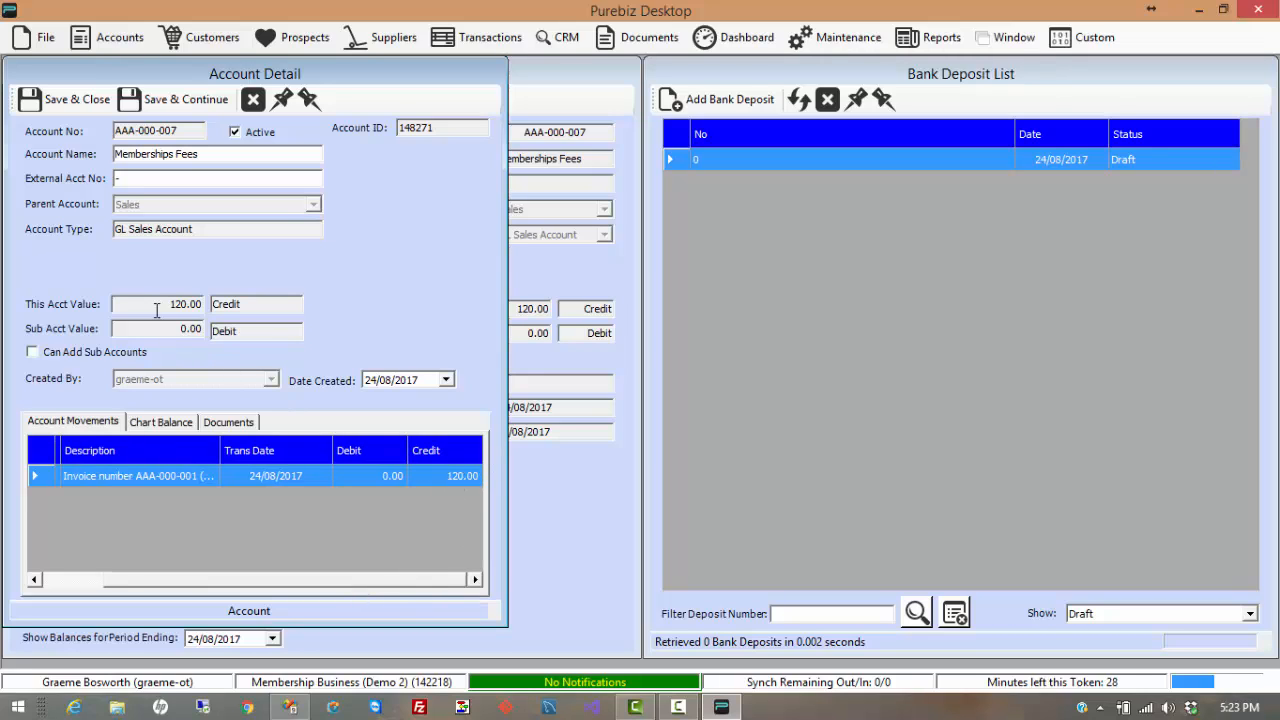
click(74, 102)
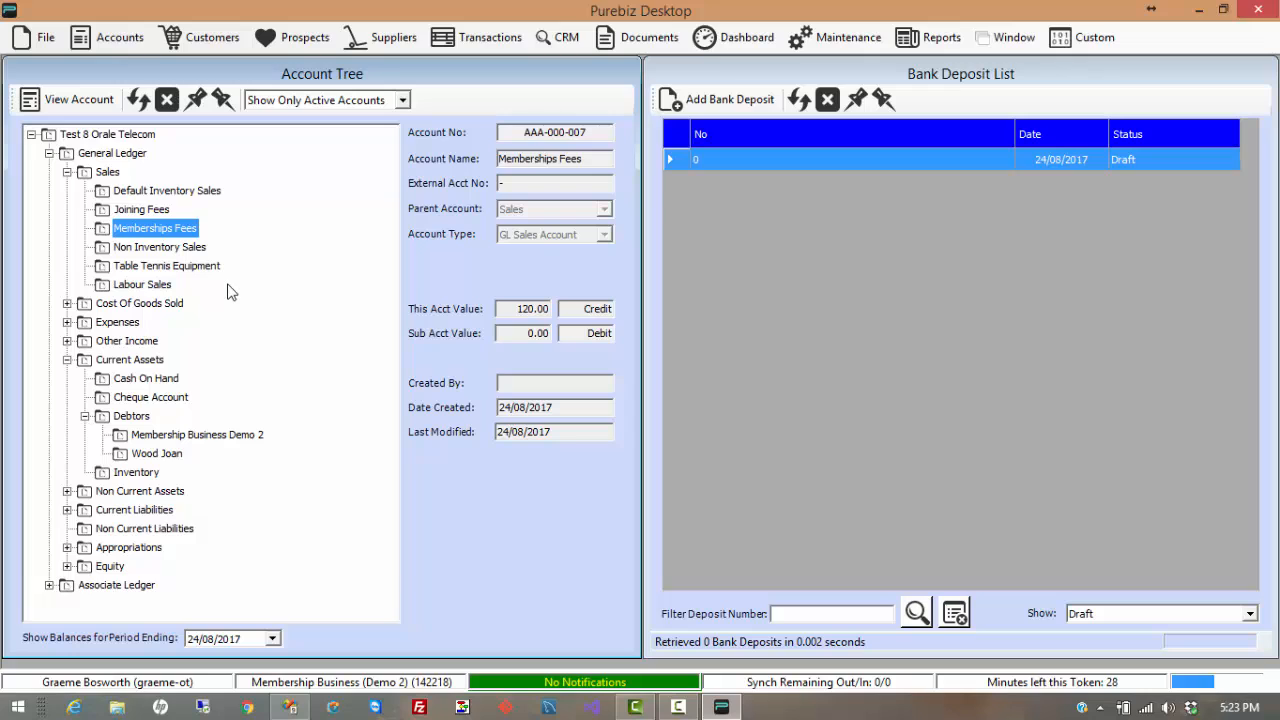
click(168, 99)
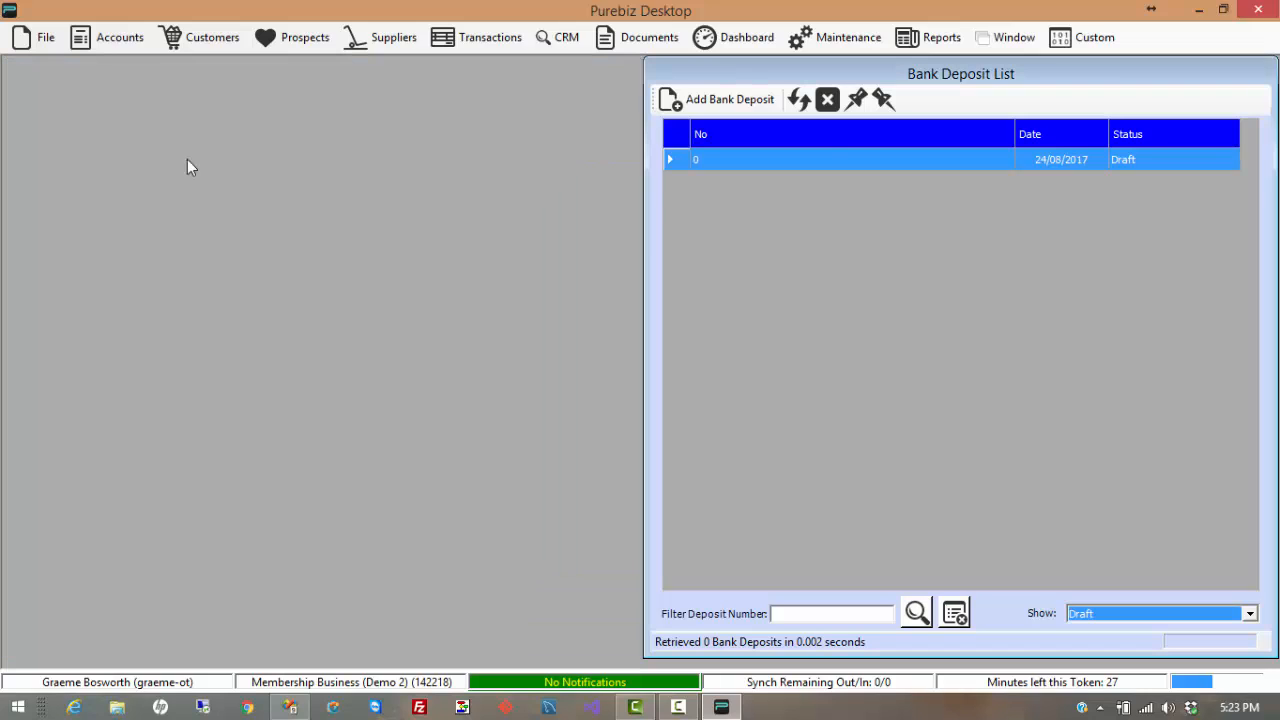
click(826, 100)
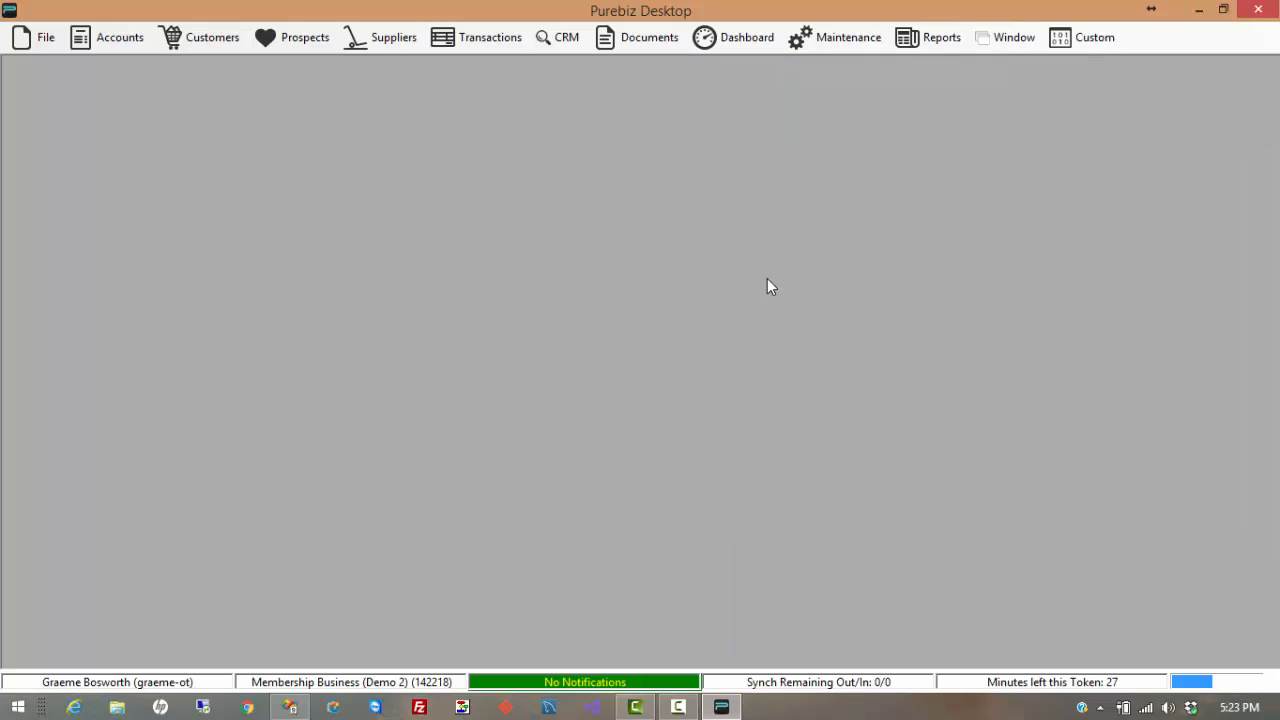